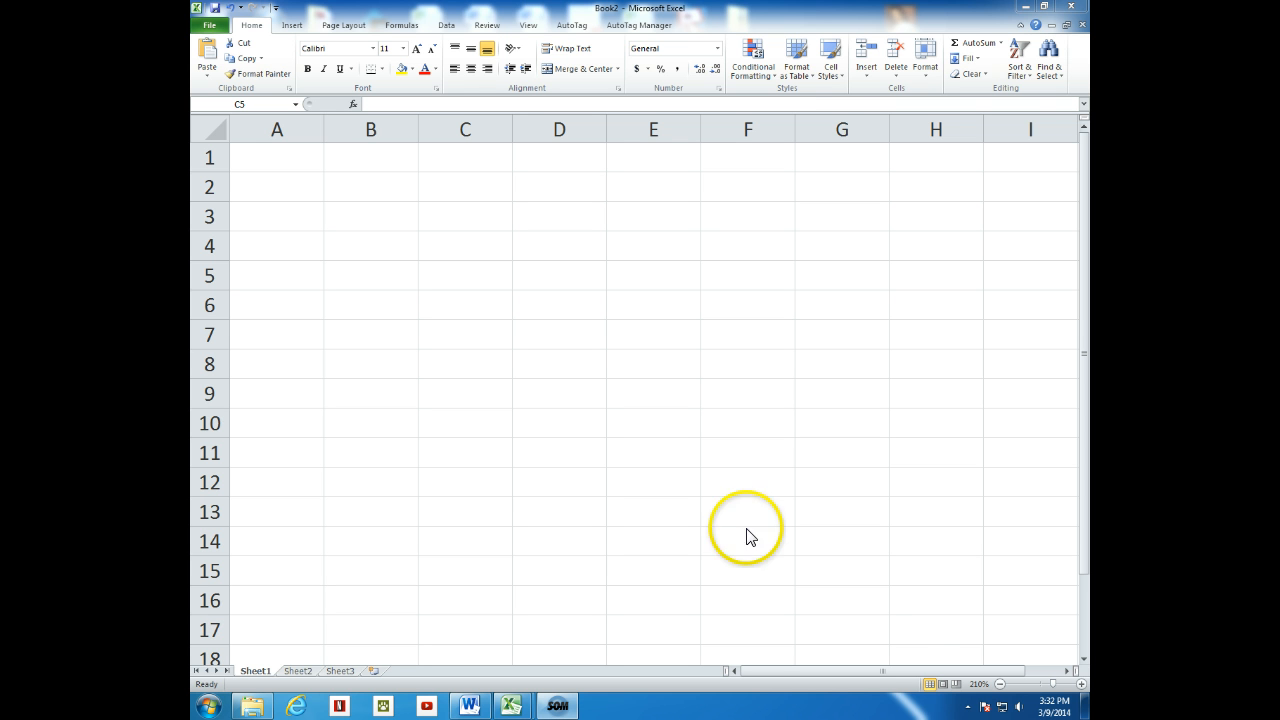
Reduce the worksheet magnification to 100%
click(999, 686)
click(999, 686)
click(999, 686)
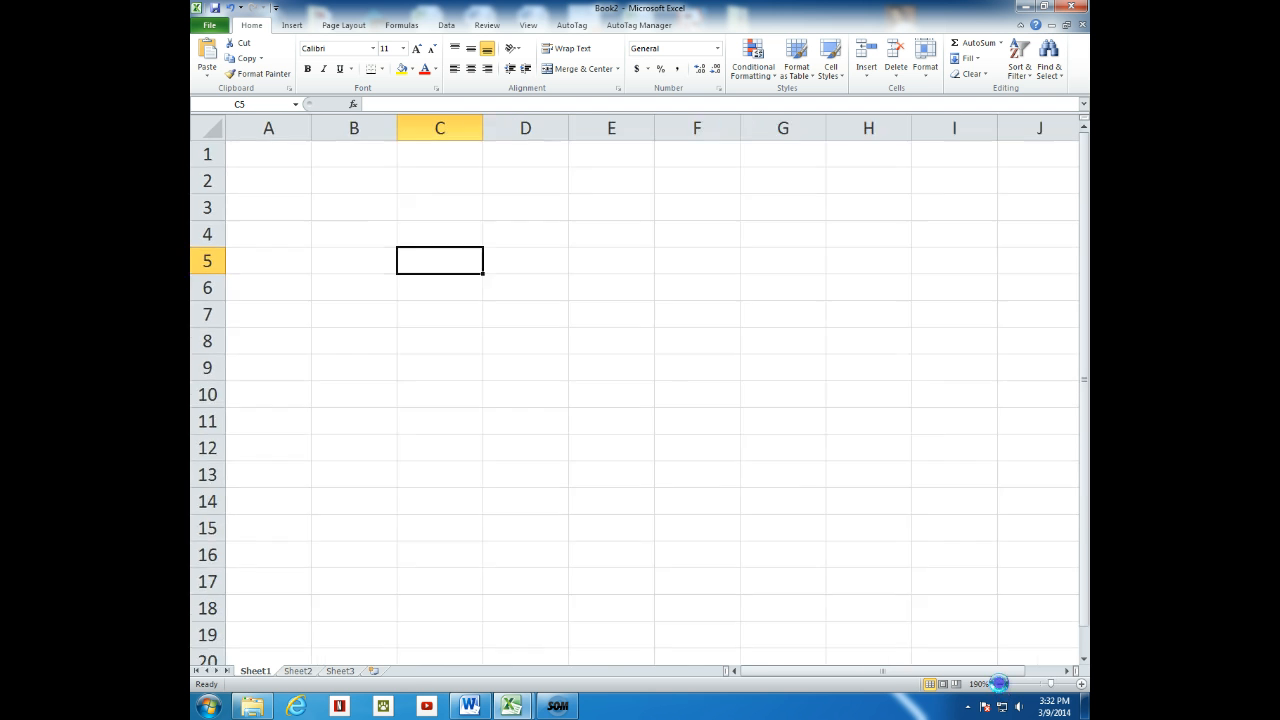
click(999, 686)
click(999, 686)
click(999, 686)
click(999, 686)
click(999, 686)
click(999, 686)
click(999, 686)
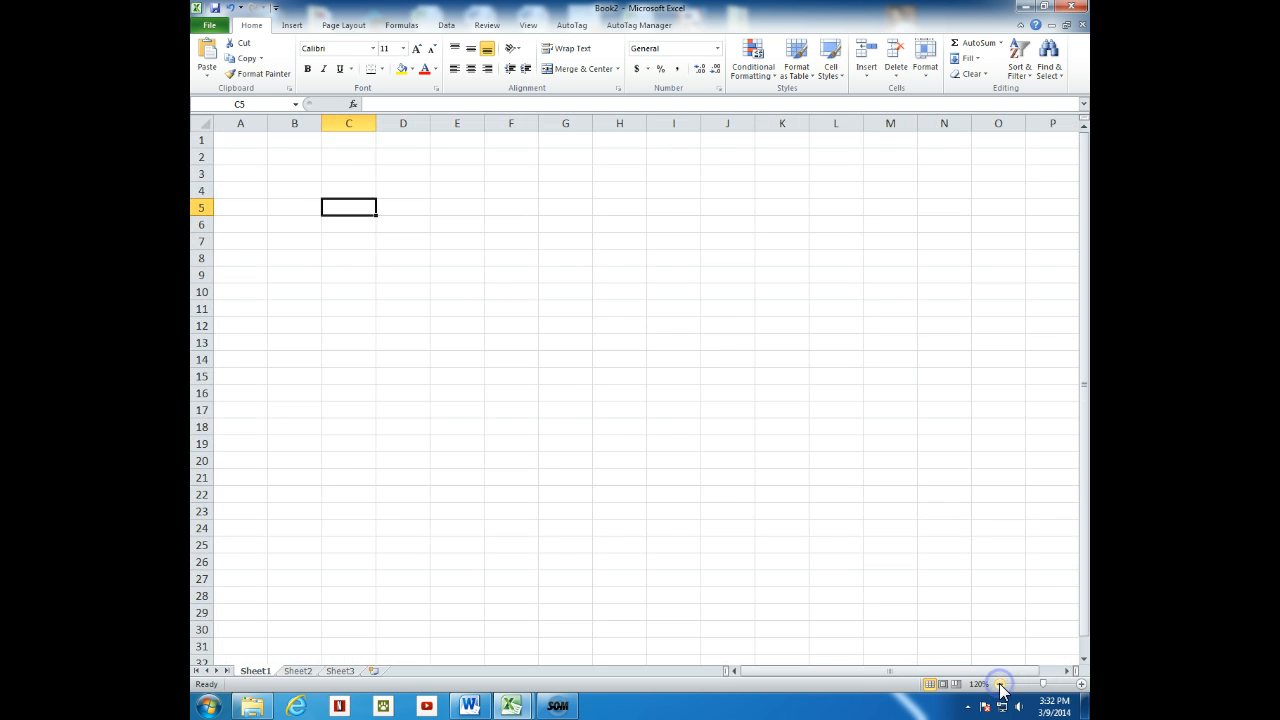
click(999, 686)
click(999, 686)
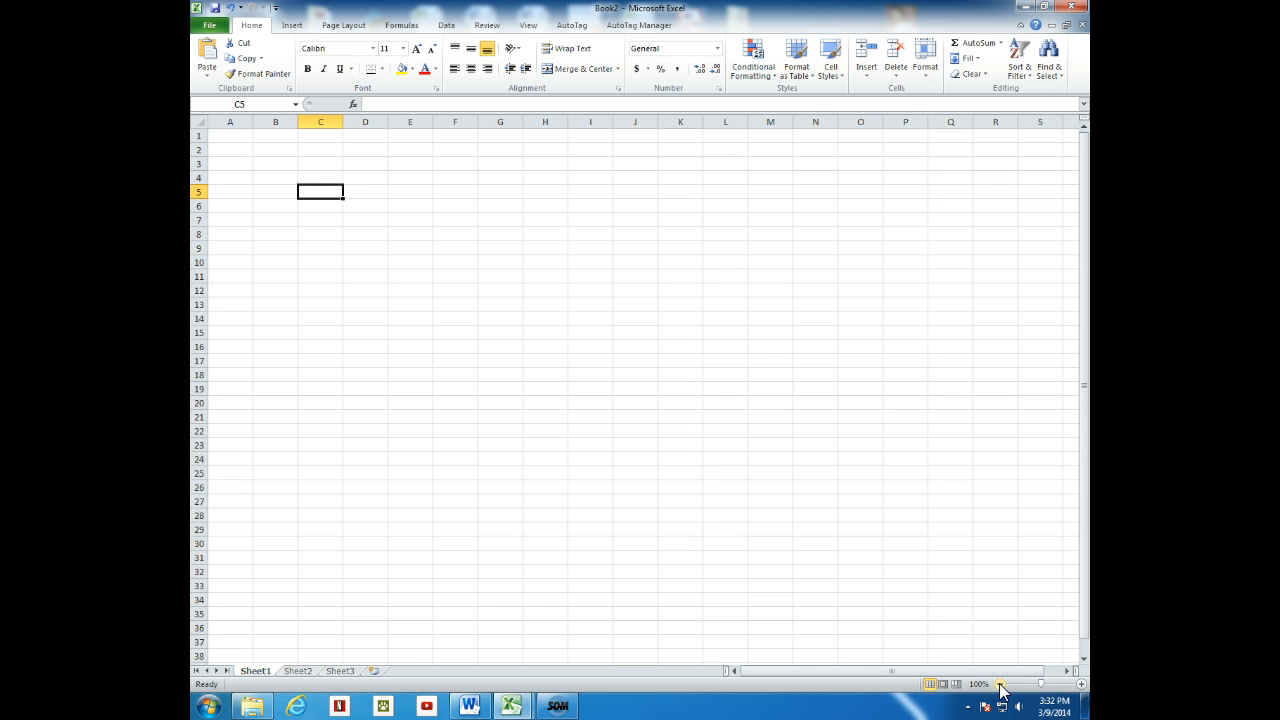
Enlarge the worksheet magnification to 230%
click(1081, 685)
click(1081, 685)
click(1081, 685)
click(1081, 685)
click(1081, 685)
click(1081, 685)
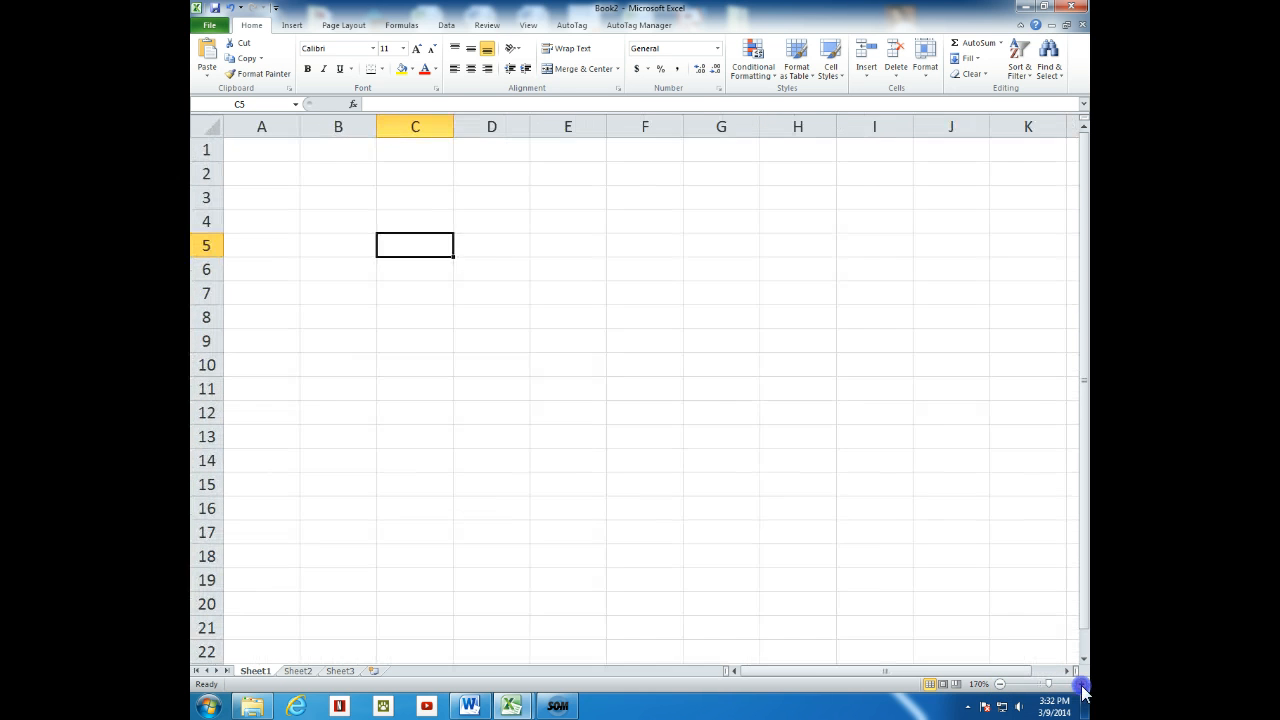
click(1081, 685)
click(1081, 685)
click(1081, 685)
click(1081, 685)
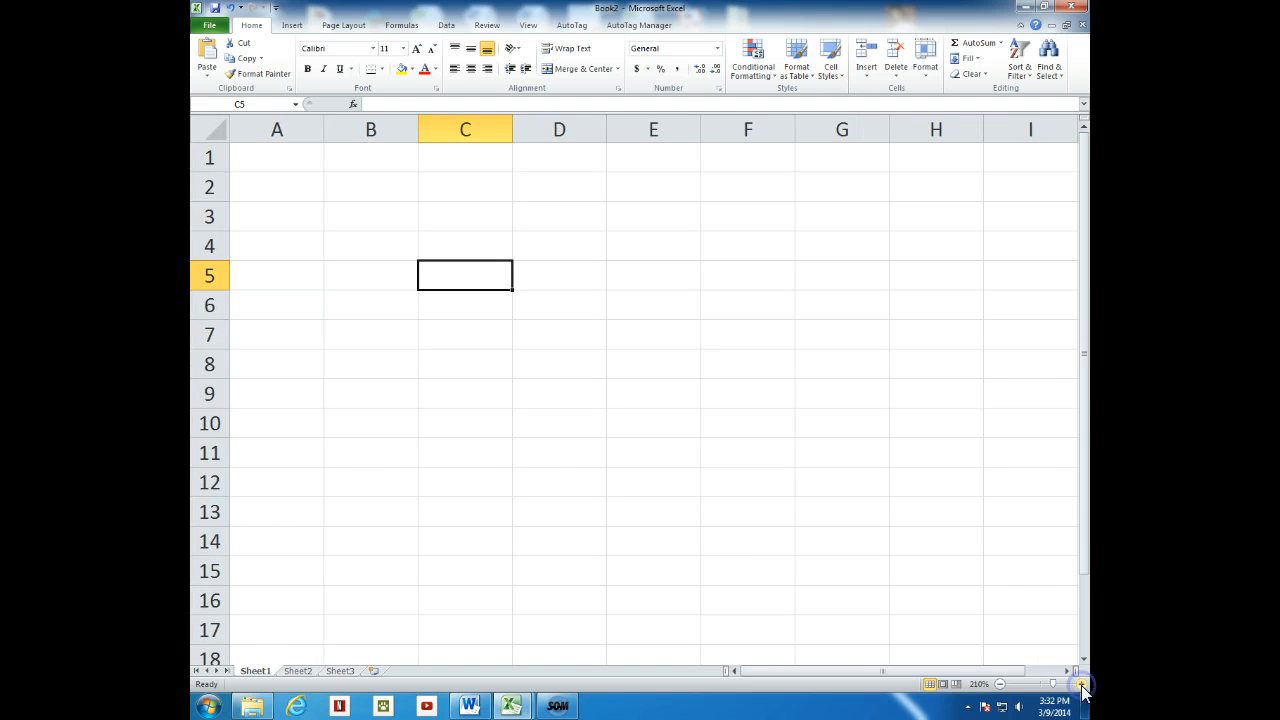
click(1081, 685)
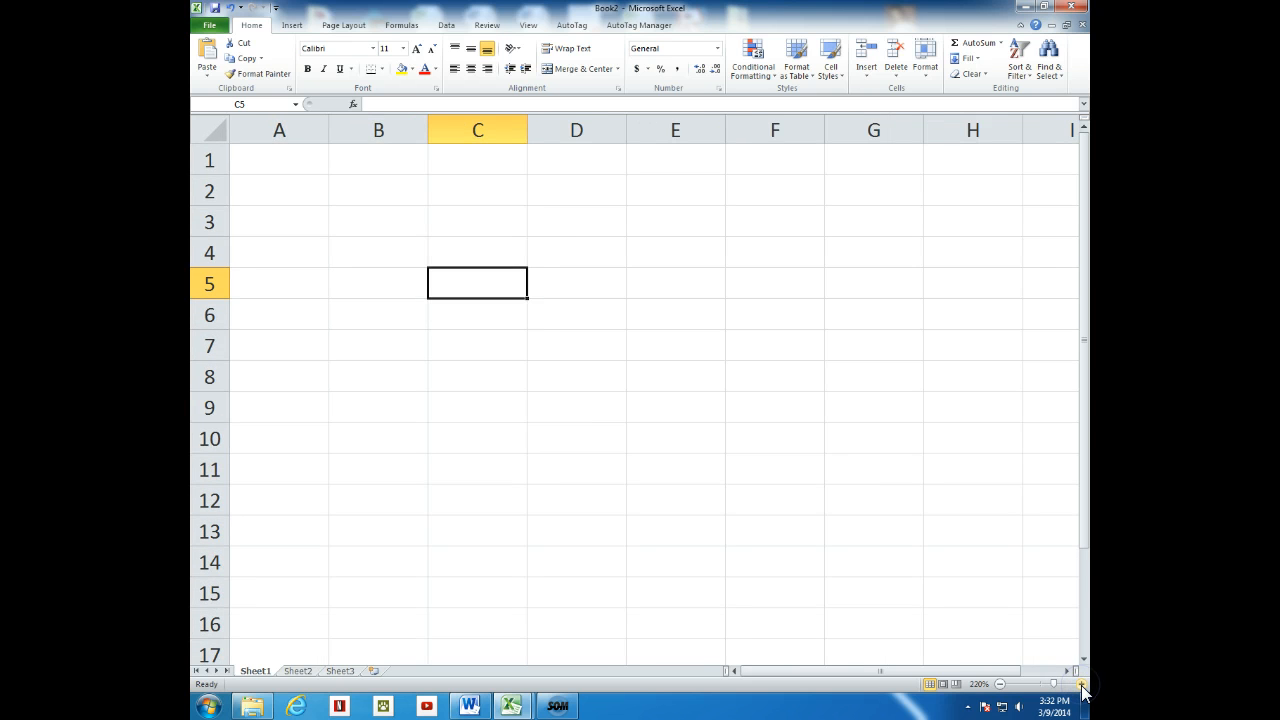
click(1081, 685)
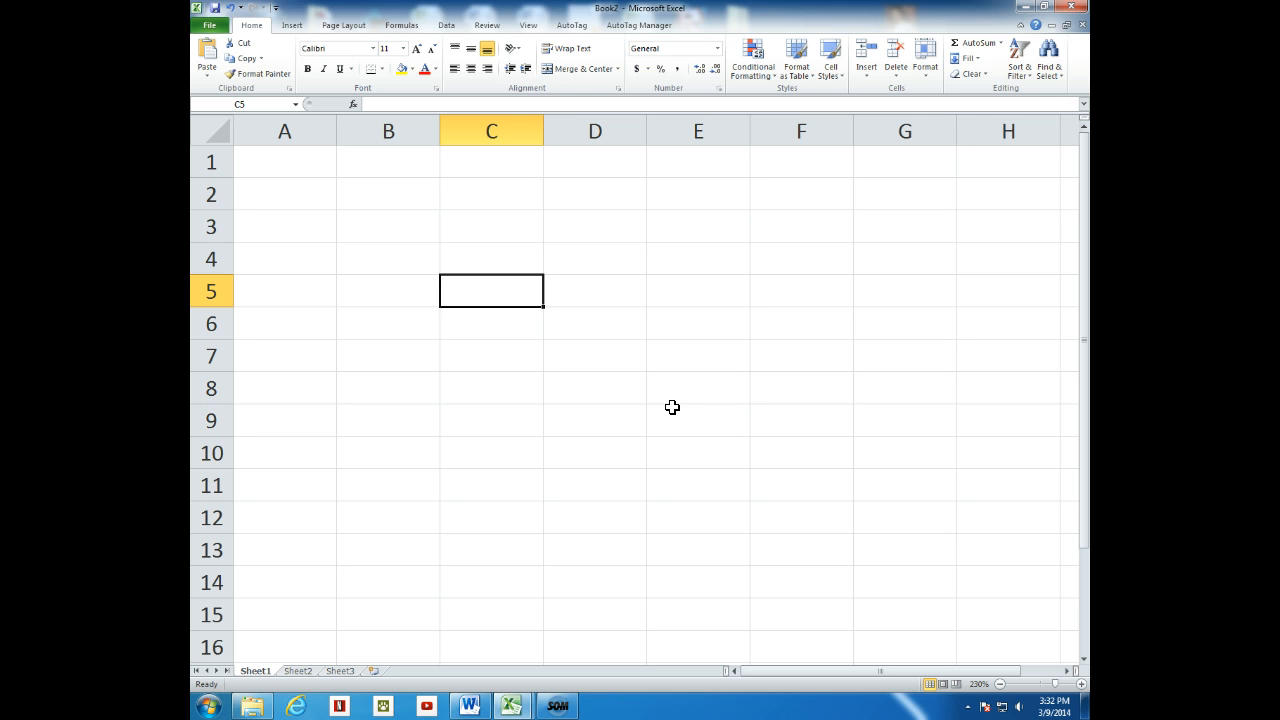
key(Up)
key(Up)
key(Up)
key(Up)
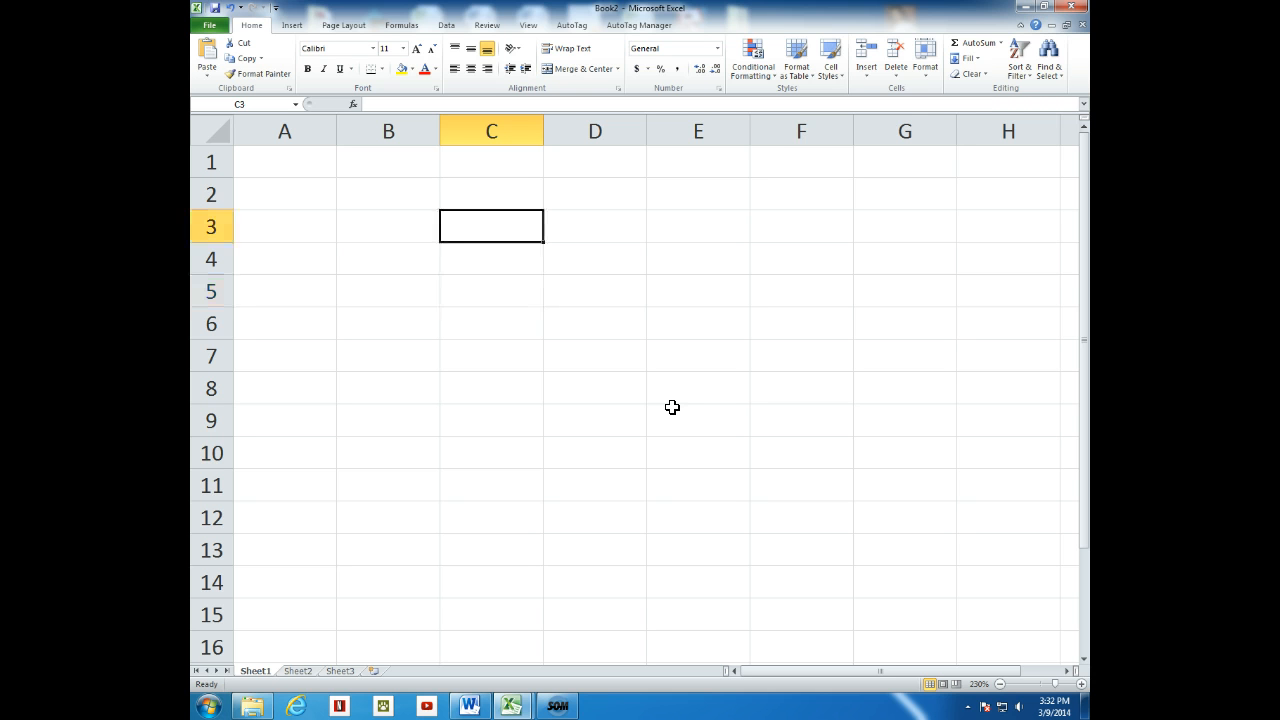
key(Down)
key(Down)
key(Down)
key(Down)
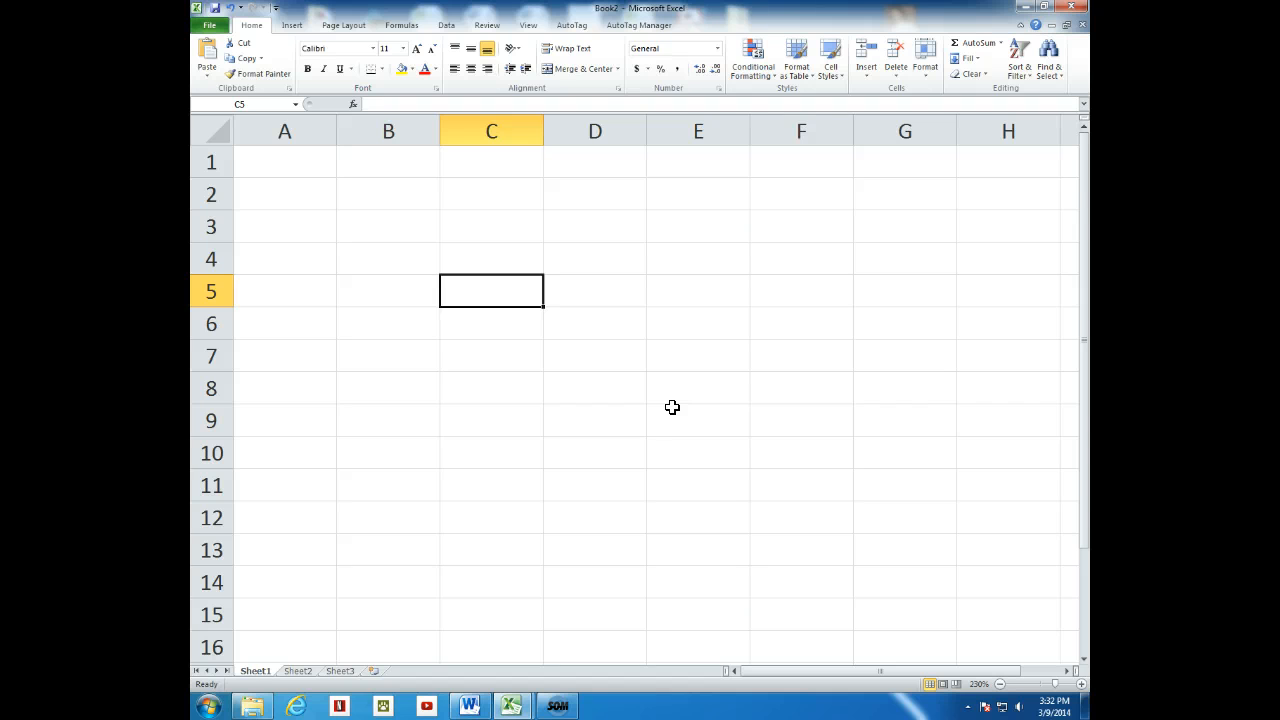
key(Left)
key(Left)
key(Right)
key(Right)
Enter 0.5 in cell A1 and 1 in cell A2 as the start of a number series
key(Up)
key(Up)
key(Up)
key(Up)
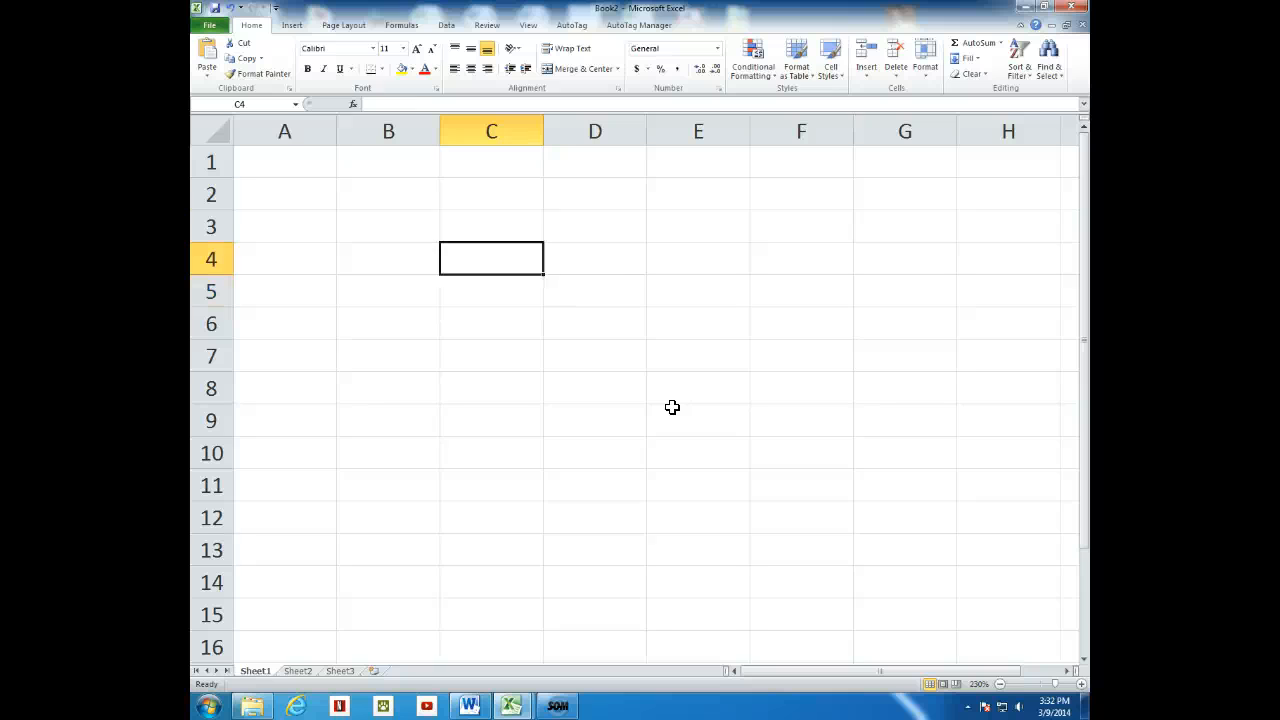
key(Left)
key(Left)
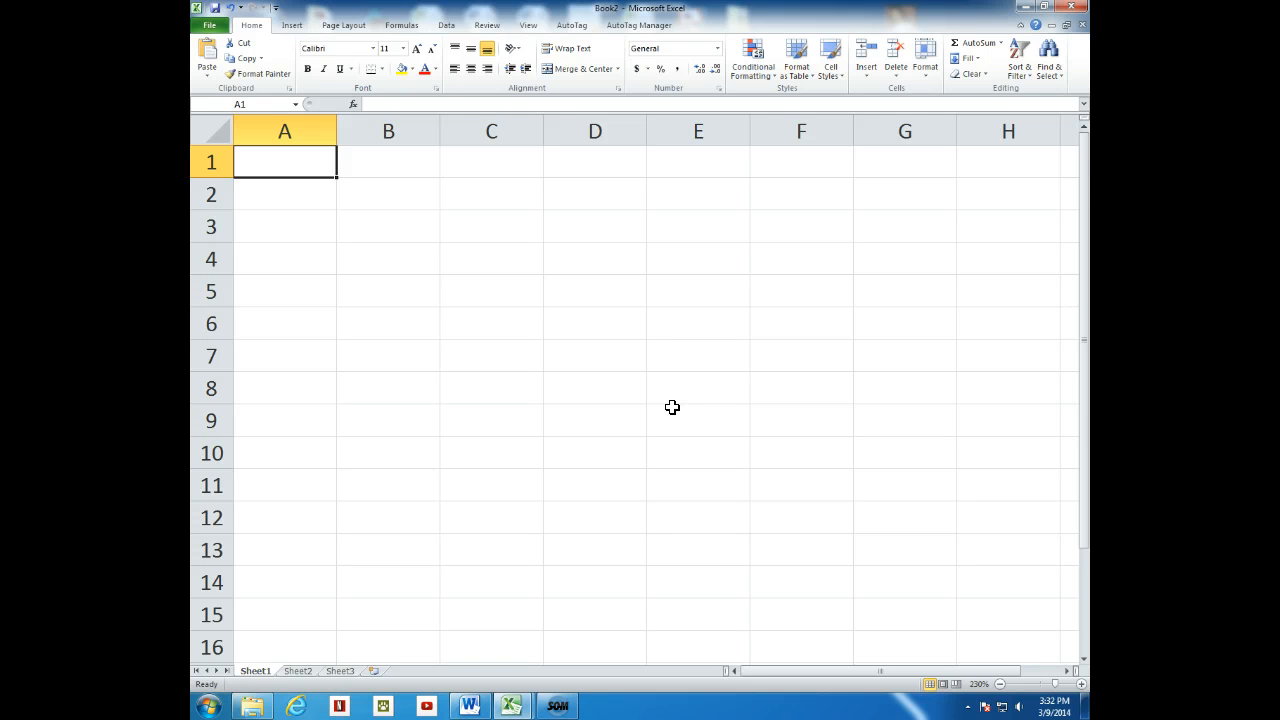
text(.5)
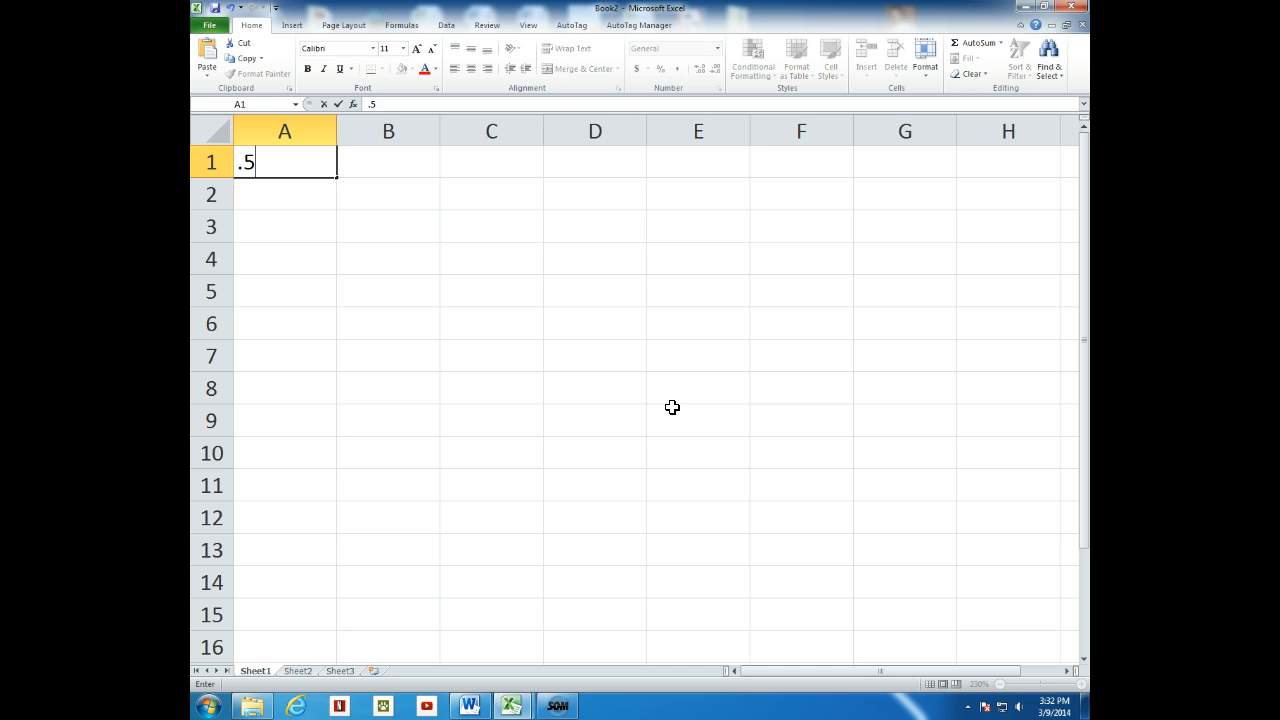
key(Return)
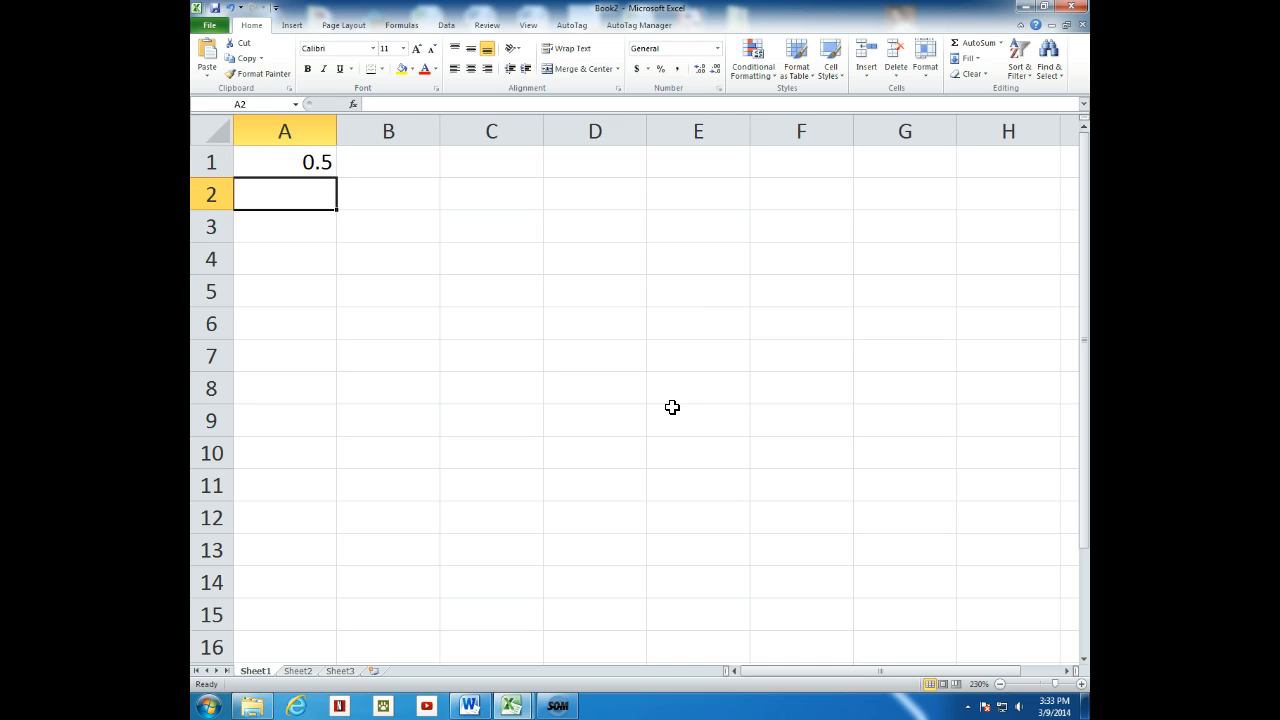
text(1)
key(Return)
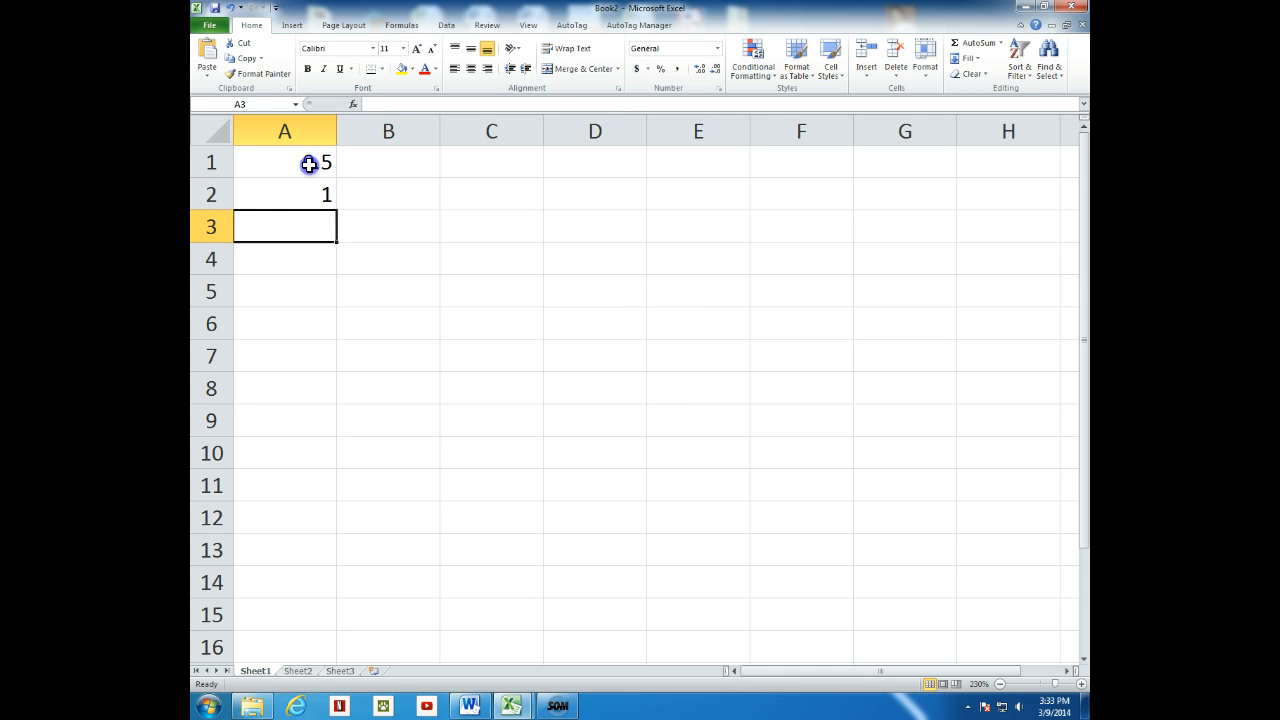
Extend the number series from A1:A2 down to A14 with AutoFill and clear it
drag(309, 164, 316, 588)
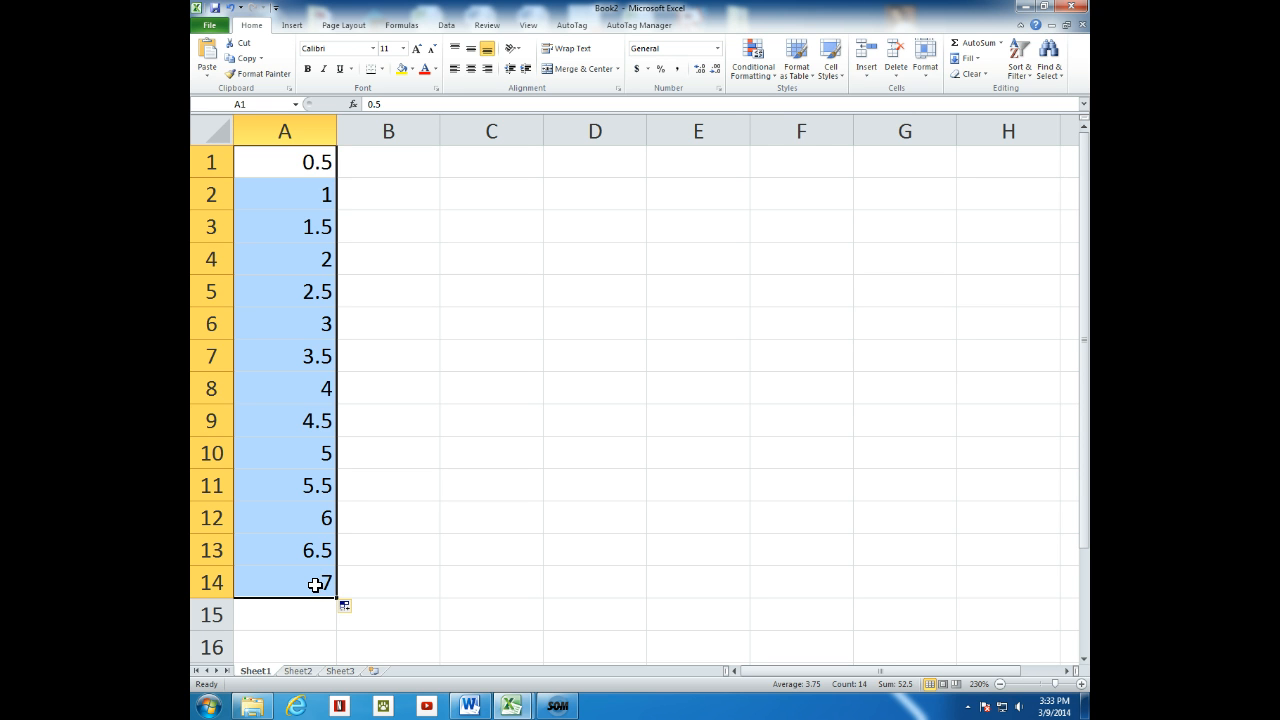
key(Delete)
Enter Jan in cell B1 and Feb in cell C1
key(Right)
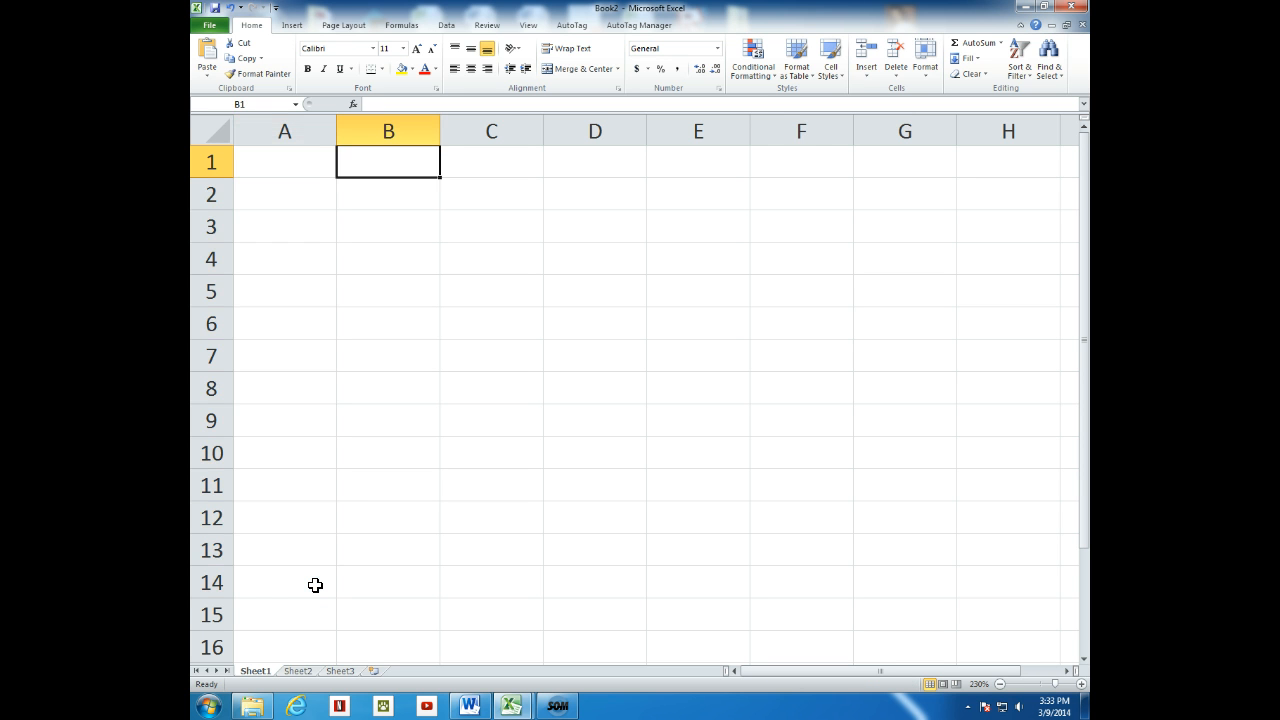
text(Jan)
key(Tab)
text(Feb)
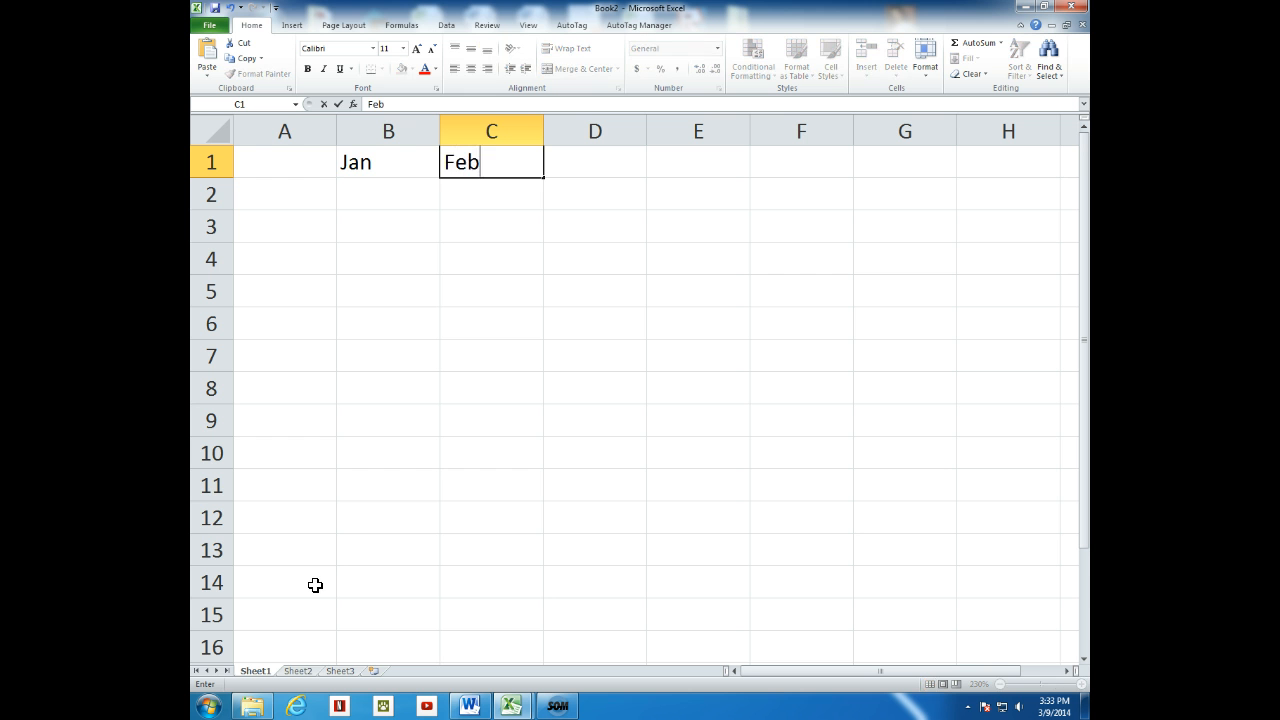
click(503, 506)
Extend the month series from B1:C1 across to G1 with AutoFill and clear it
drag(408, 171, 458, 167)
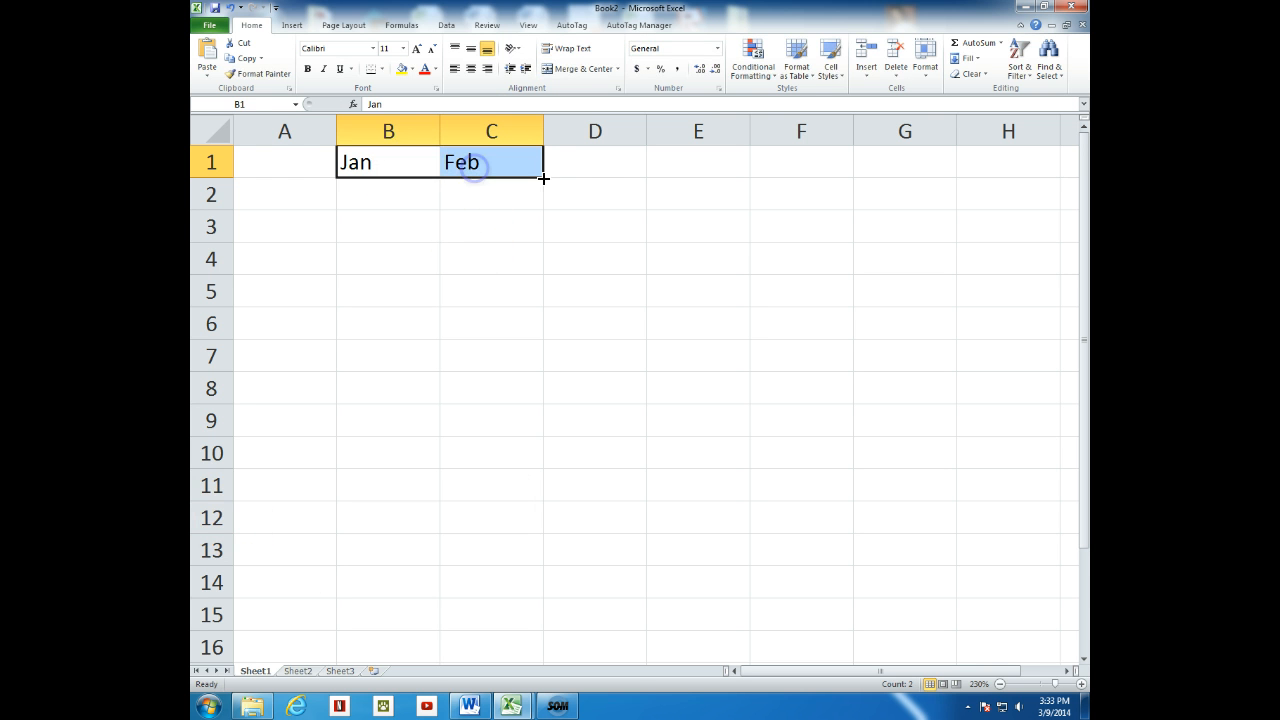
drag(543, 177, 930, 168)
key(Delete)
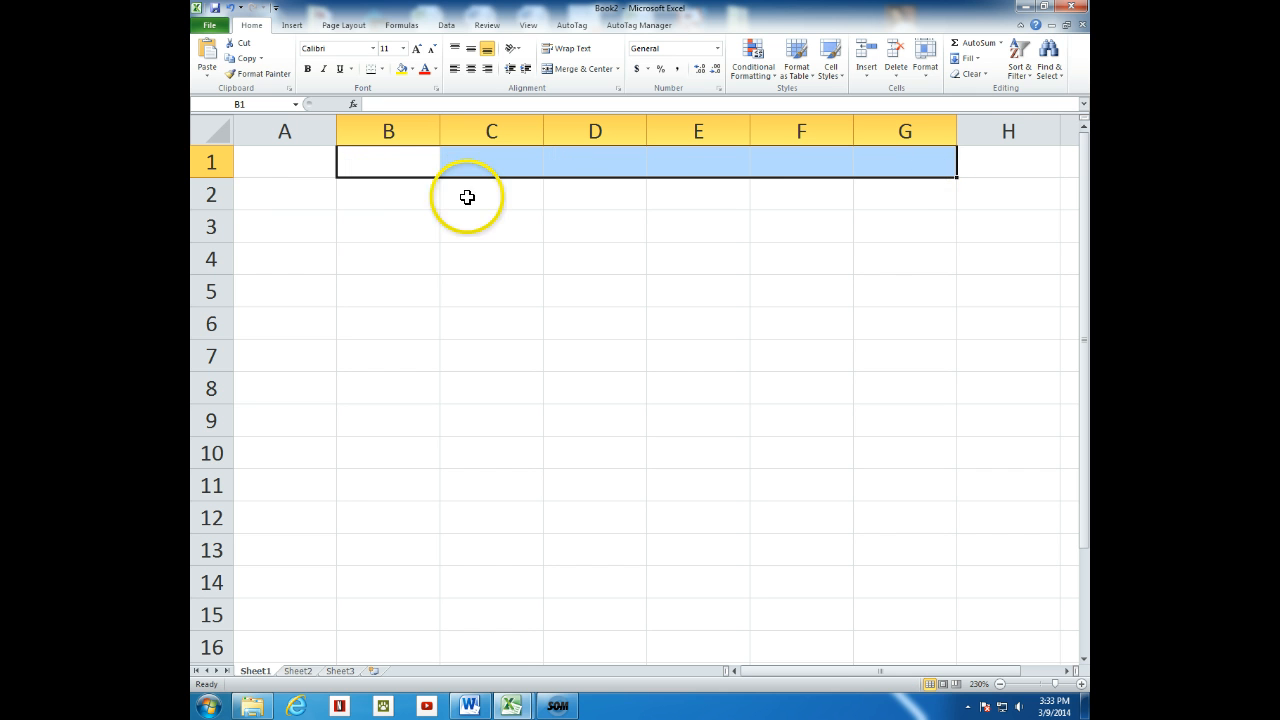
Enter 1st Qtr in B1 and extend the quarter labels across to H1 with AutoFill
text(1st)
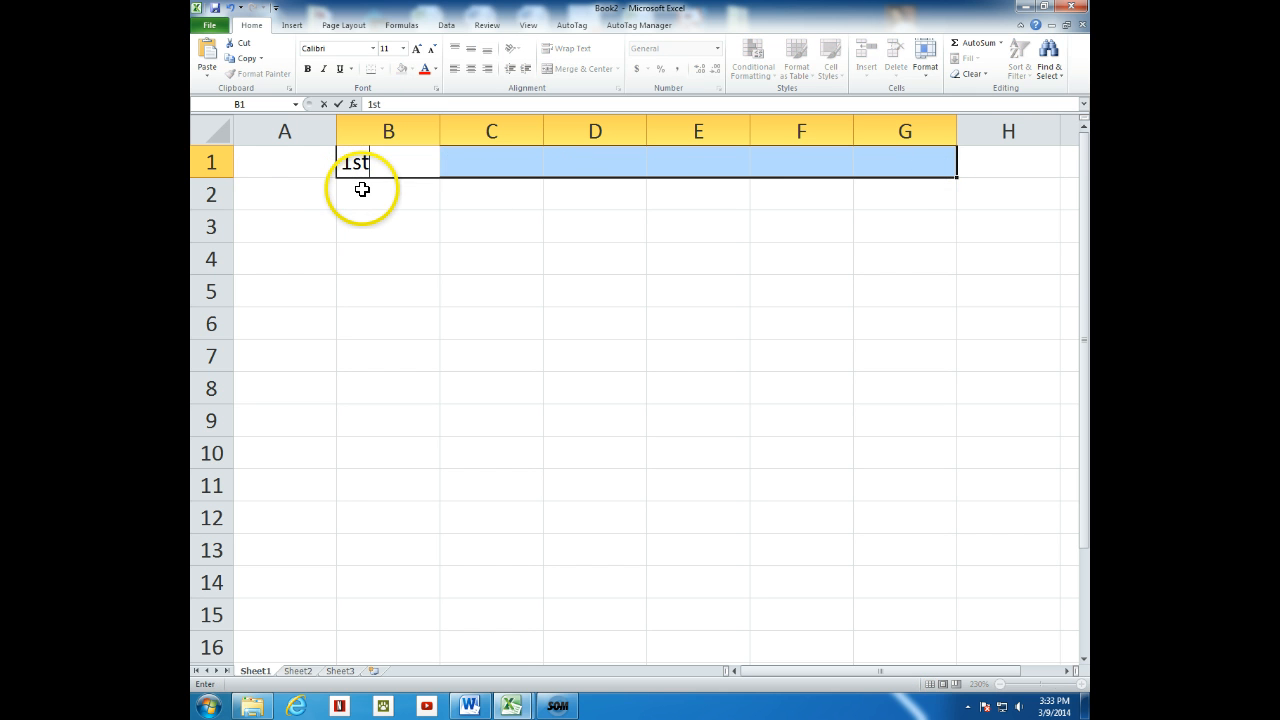
text( Qtr)
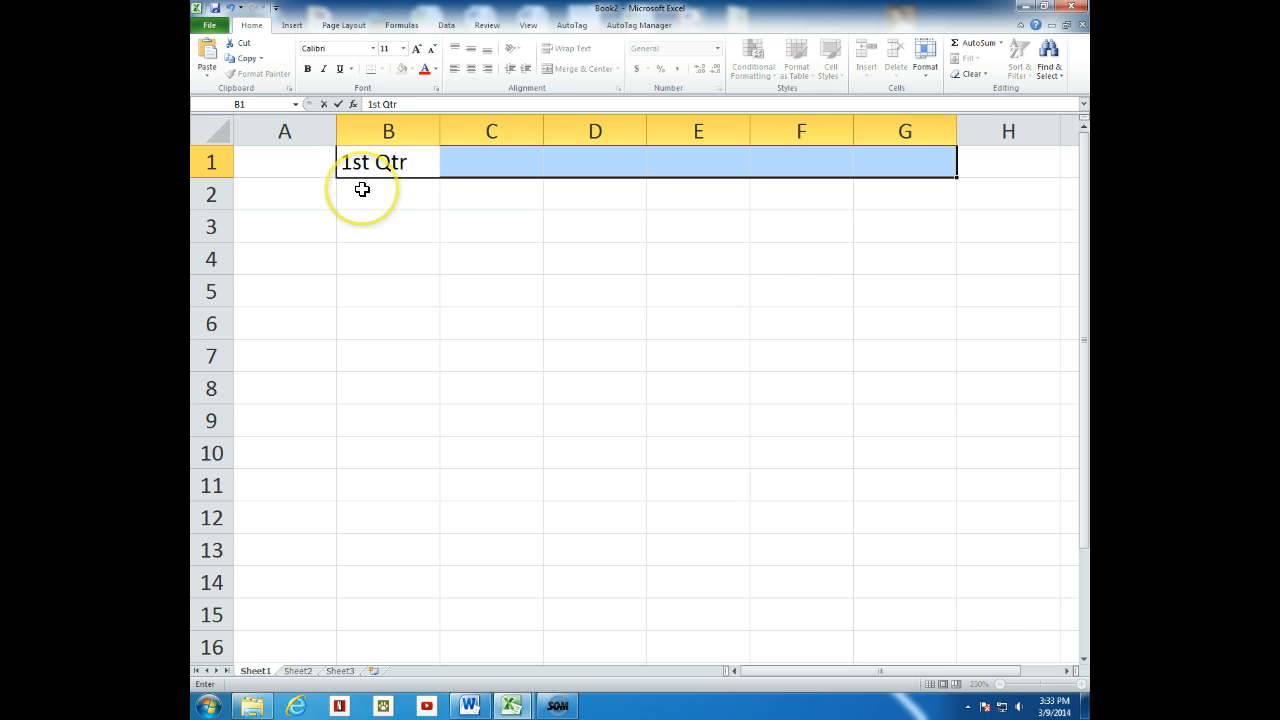
click(370, 162)
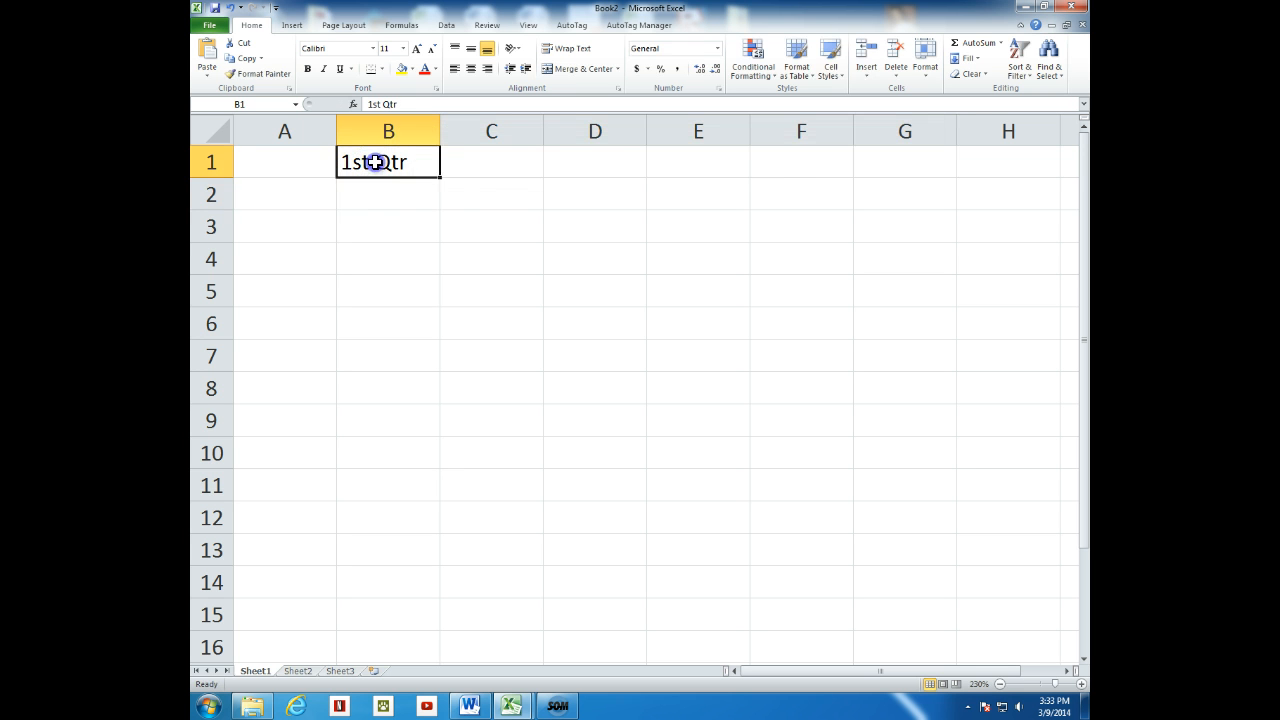
drag(441, 176, 1020, 169)
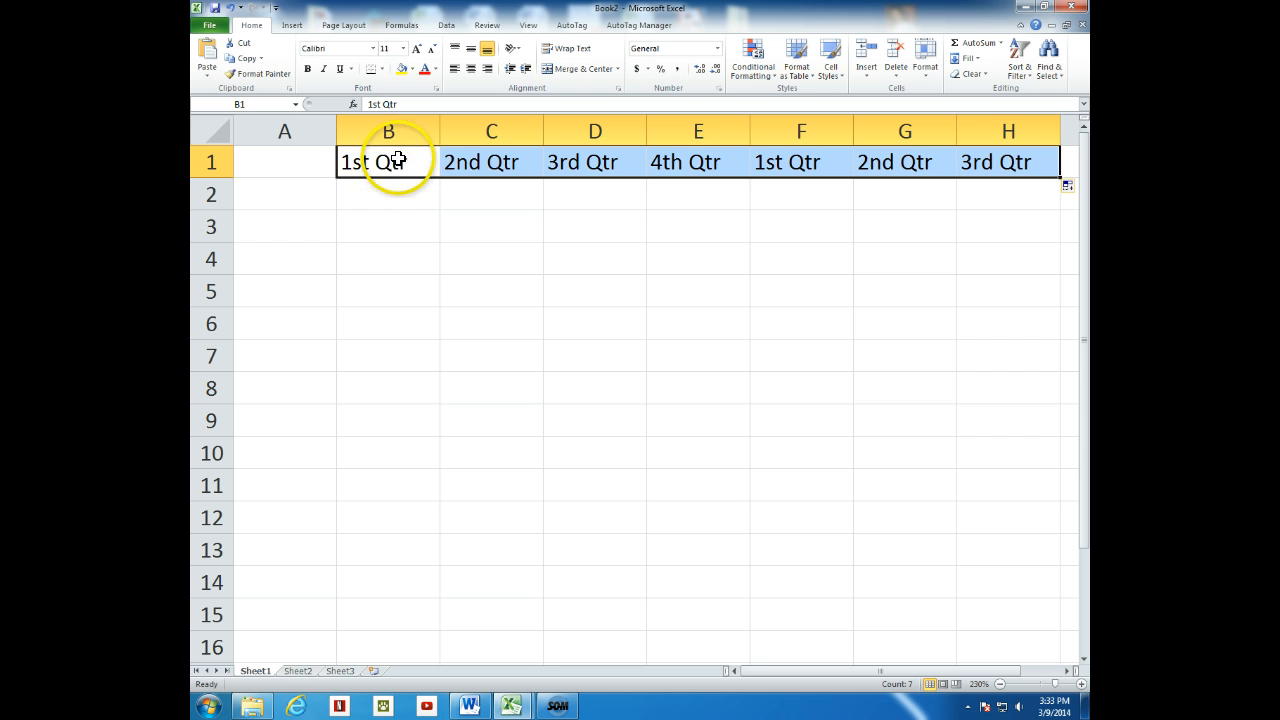
Clear the quarter labels in B1:H1 and enter 1st in B1
drag(388, 163, 987, 168)
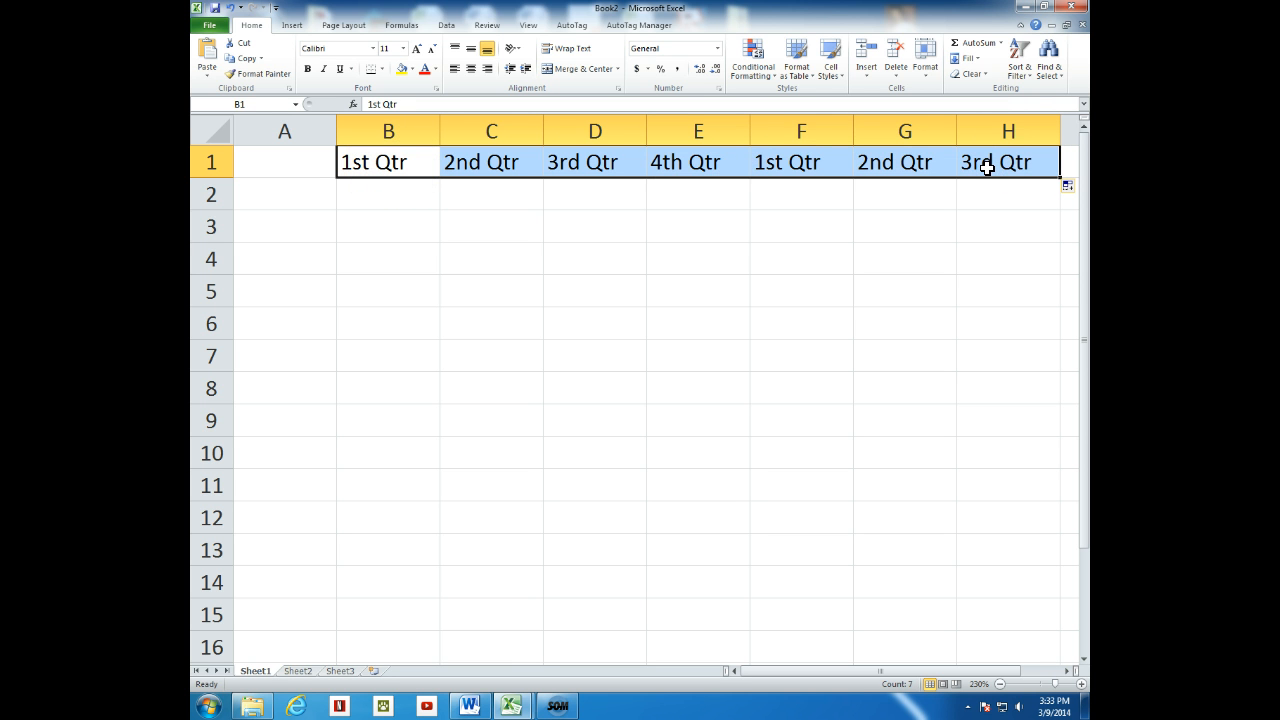
key(Delete)
text(1st)
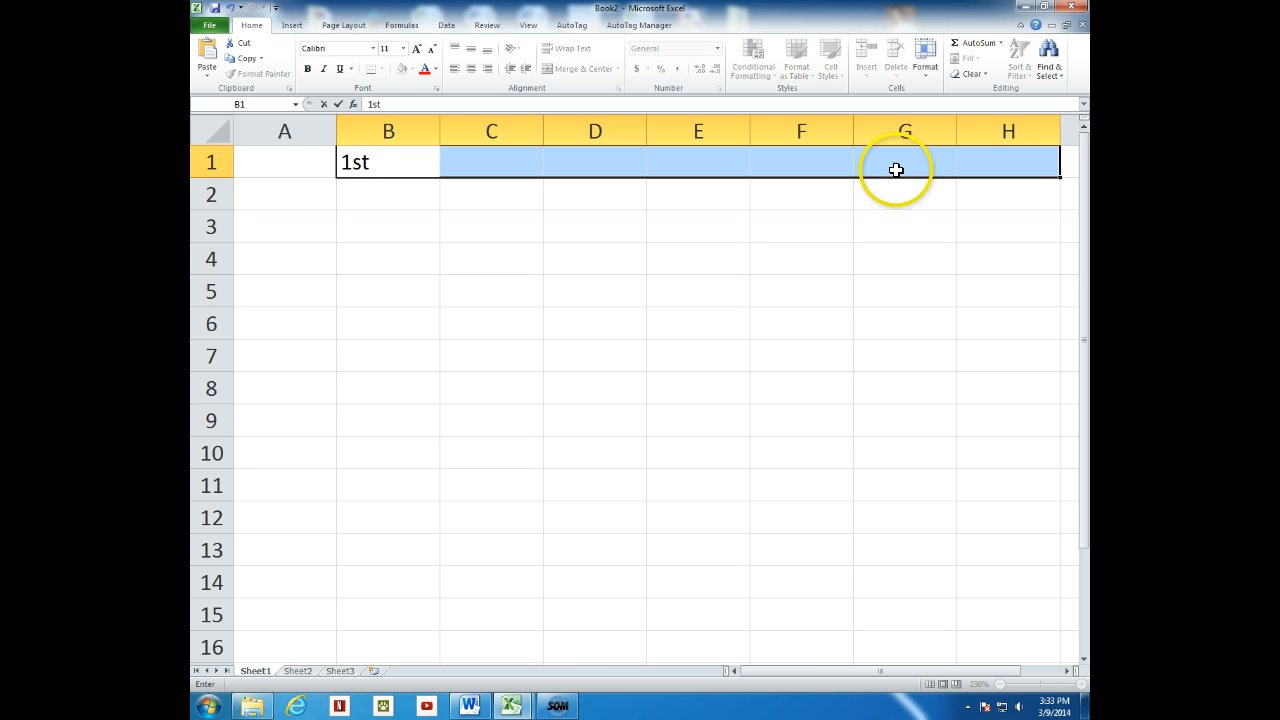
click(617, 247)
click(408, 163)
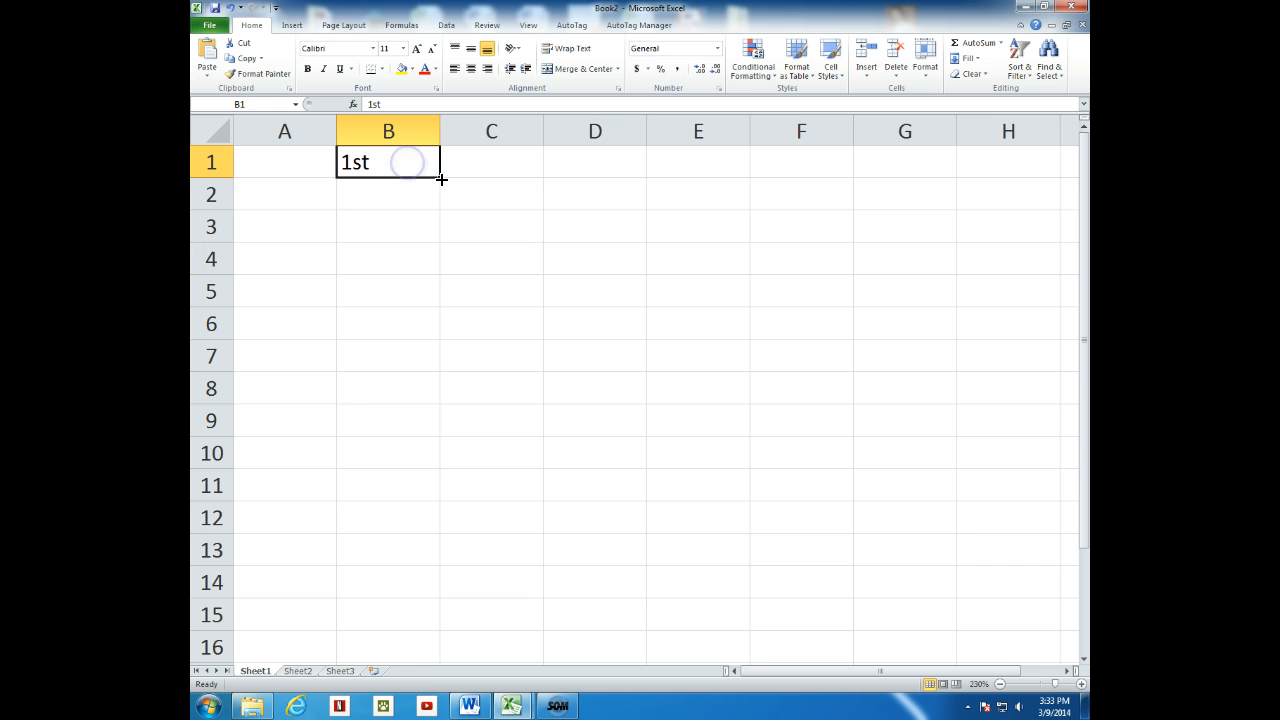
Extend the ordinal series from B1 down to B13 with AutoFill and clear it
drag(439, 178, 403, 560)
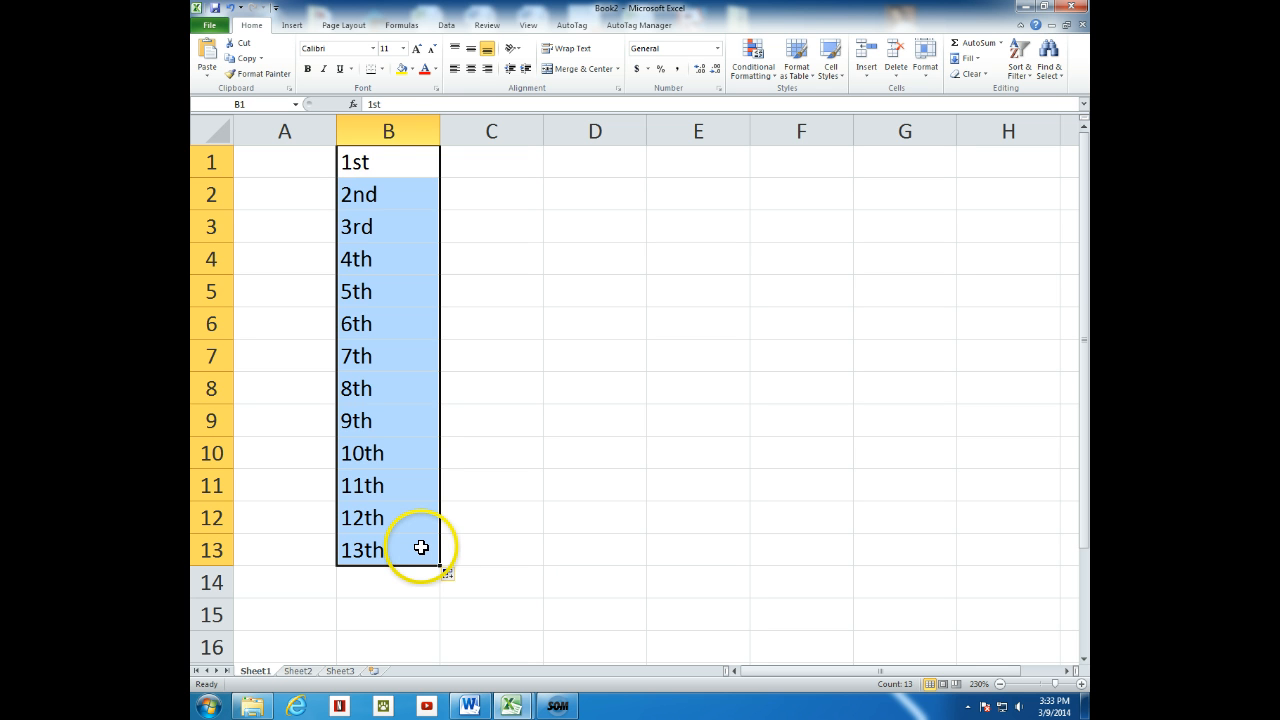
key(Delete)
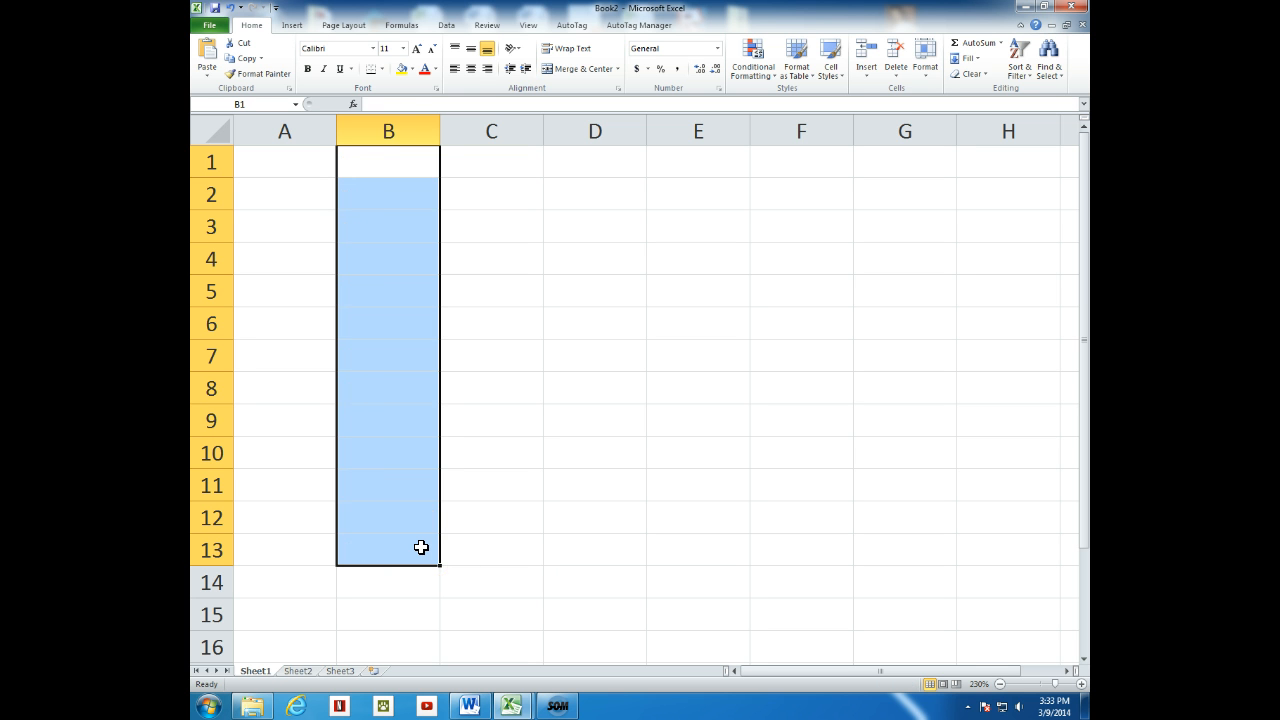
Enter the first person's full name in A2
key(Up)
key(Left)
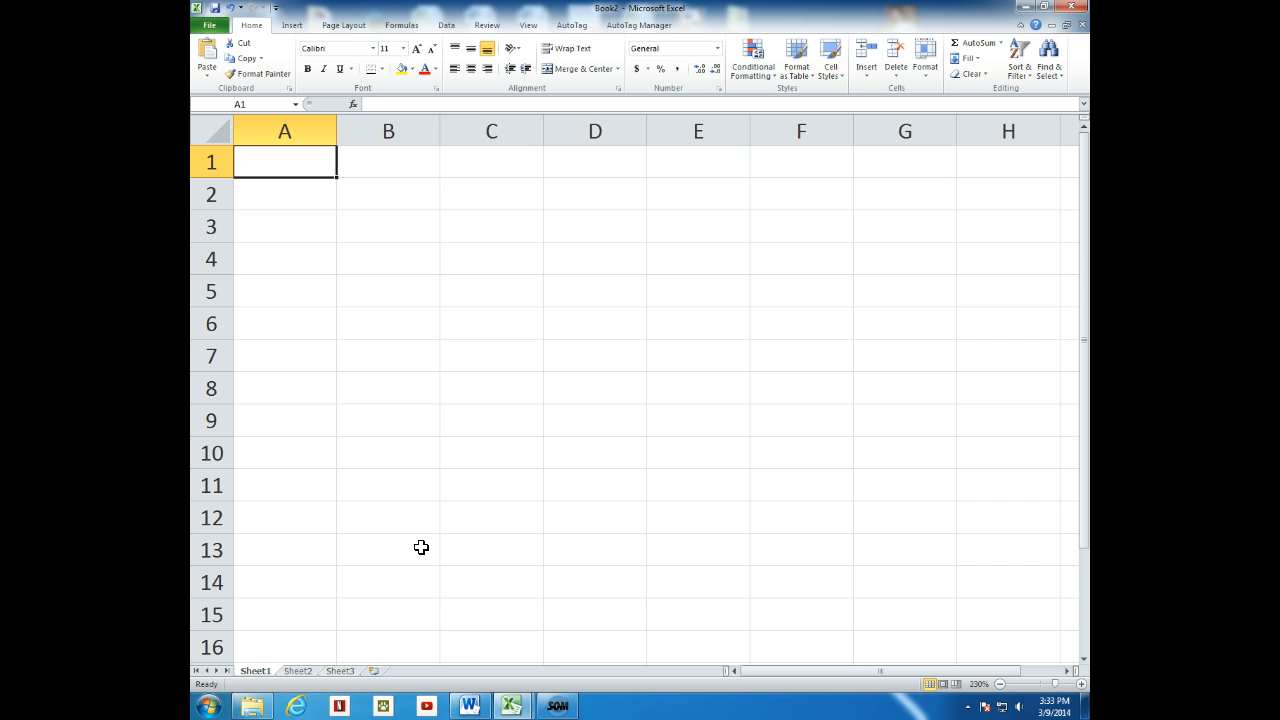
key(Right)
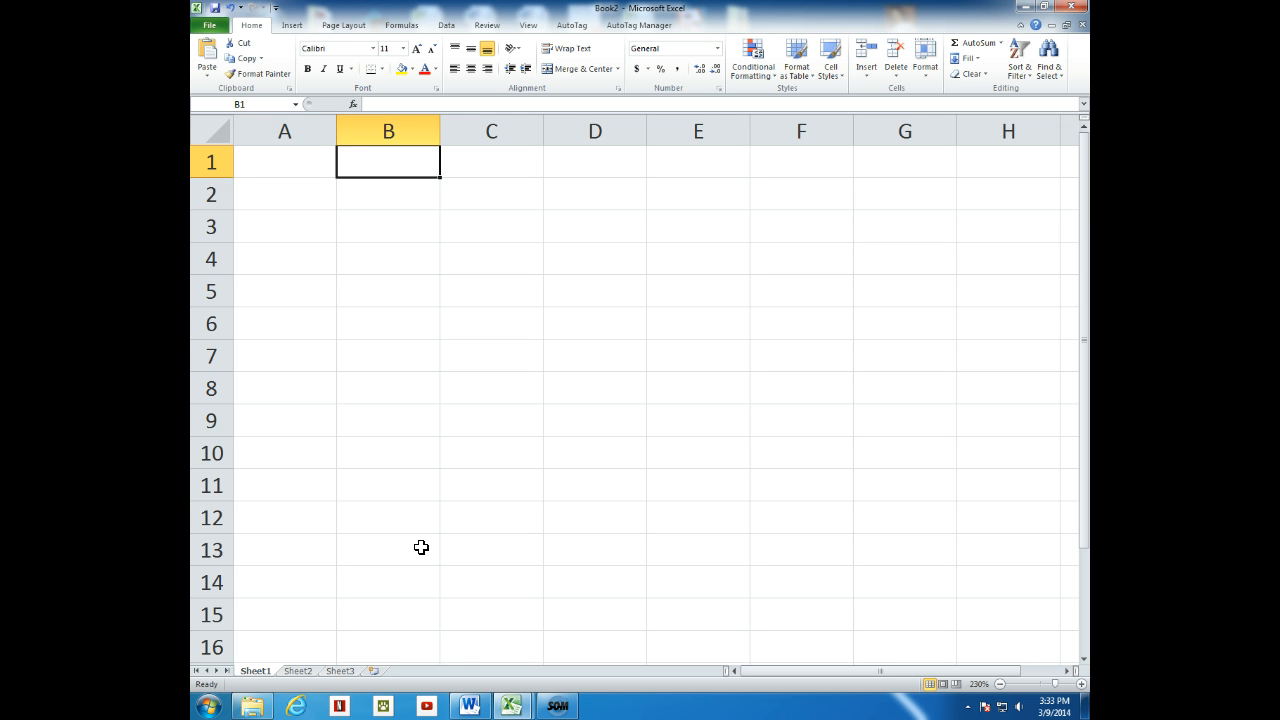
key(Down)
key(Left)
text(Tin)
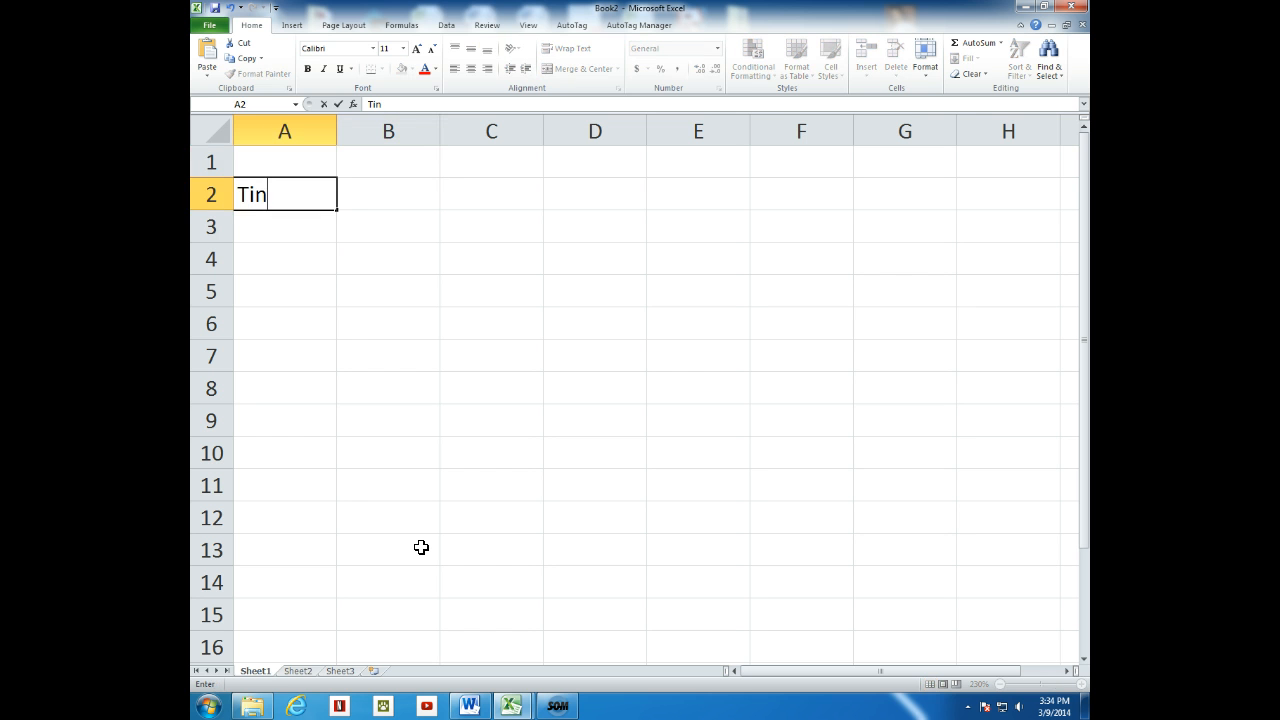
text(a John)
key(BackSpace)
text(hnson)
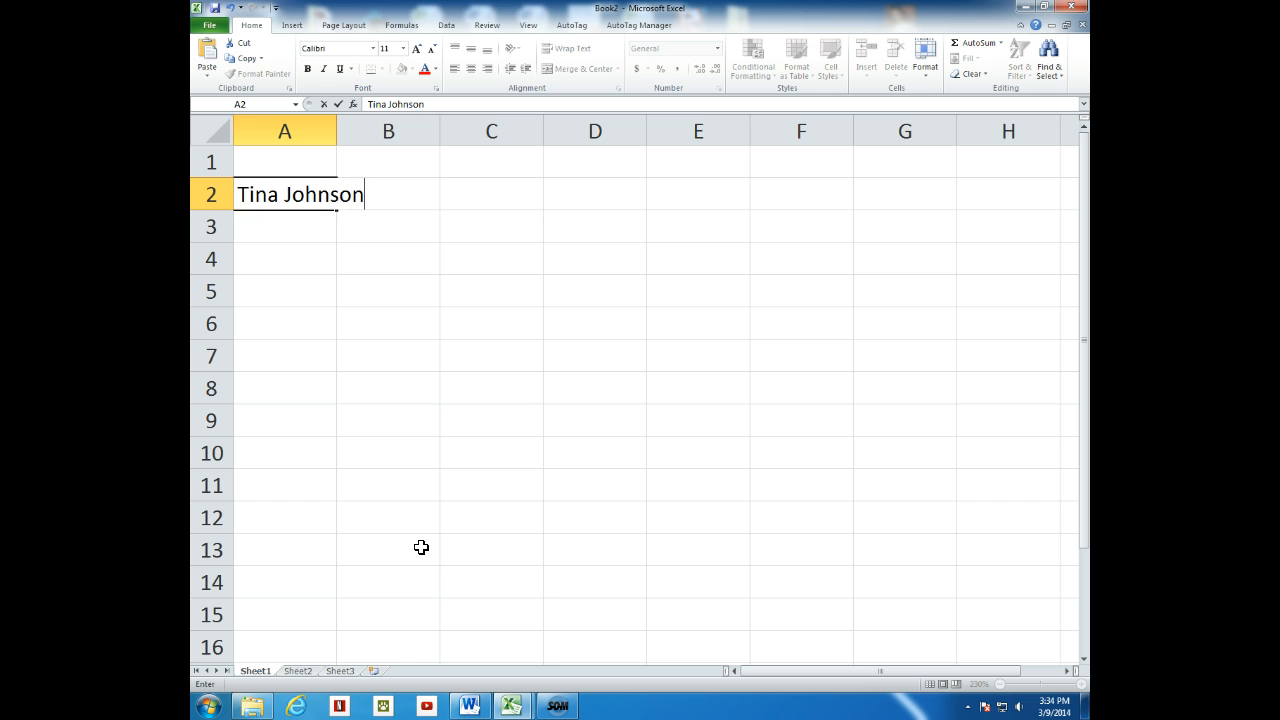
key(Return)
Enter two more people's full names in A3 and A4
text(Wes Smith)
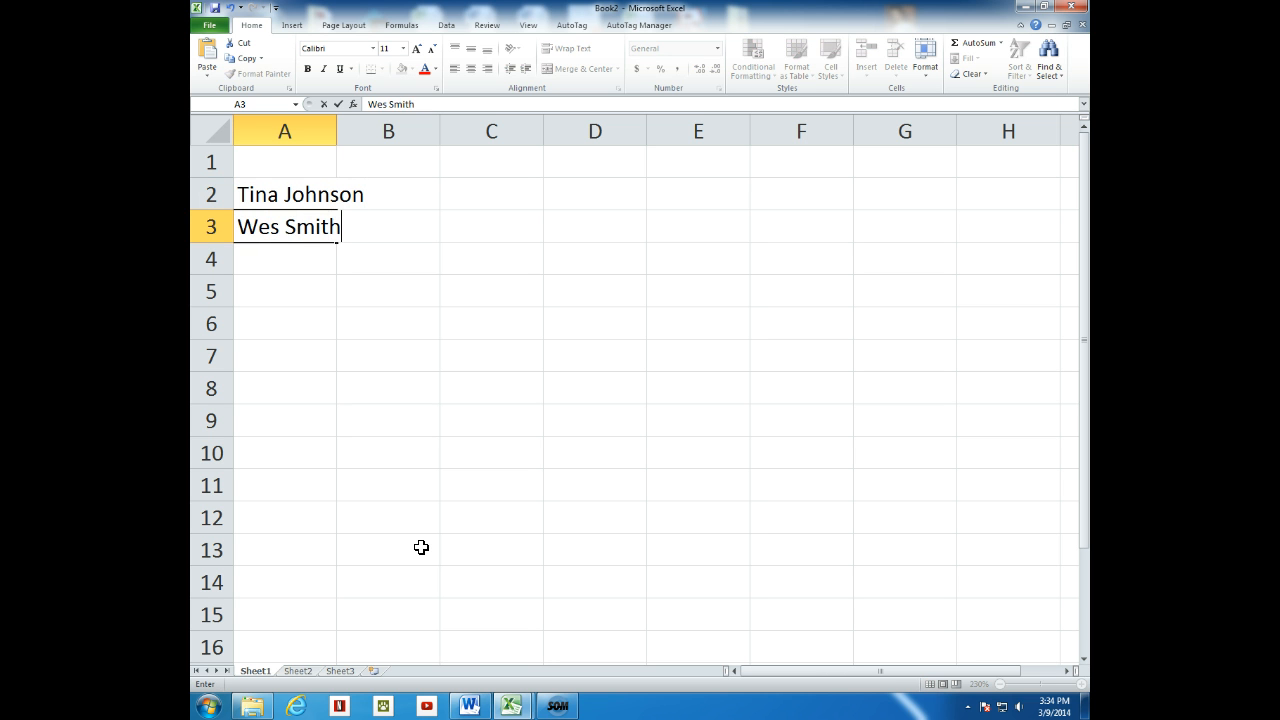
key(Return)
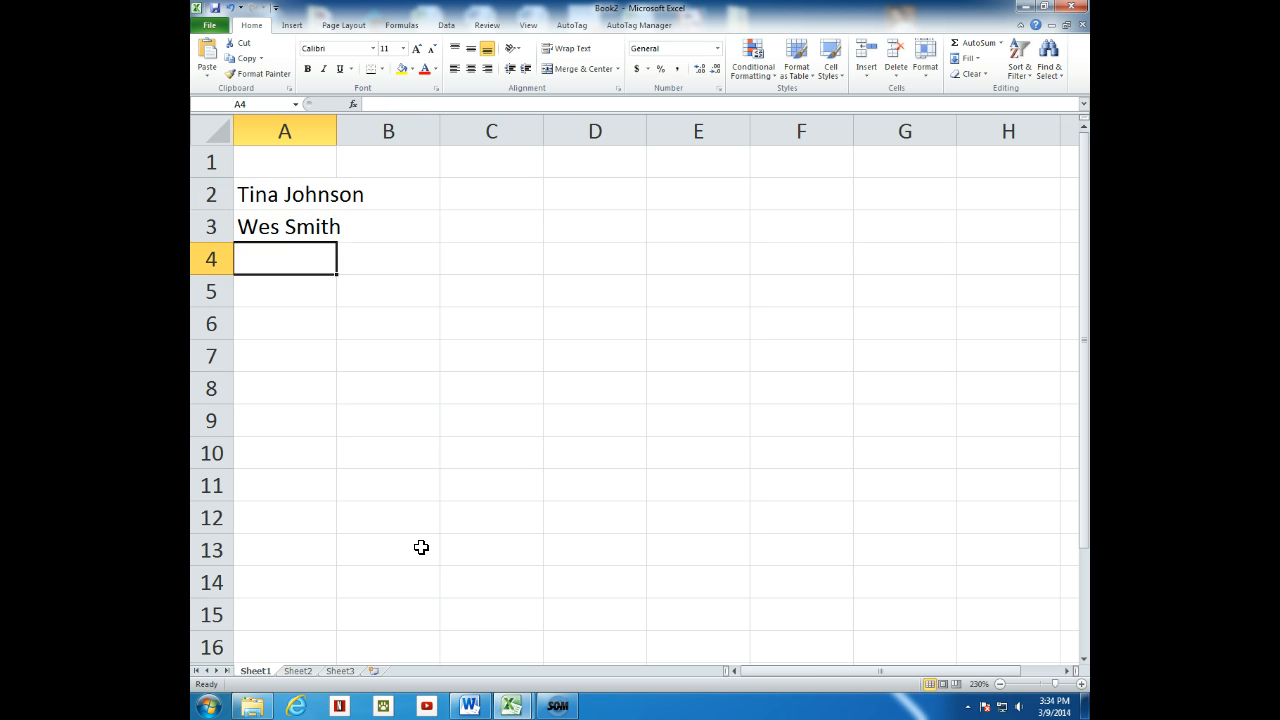
text(Ray )
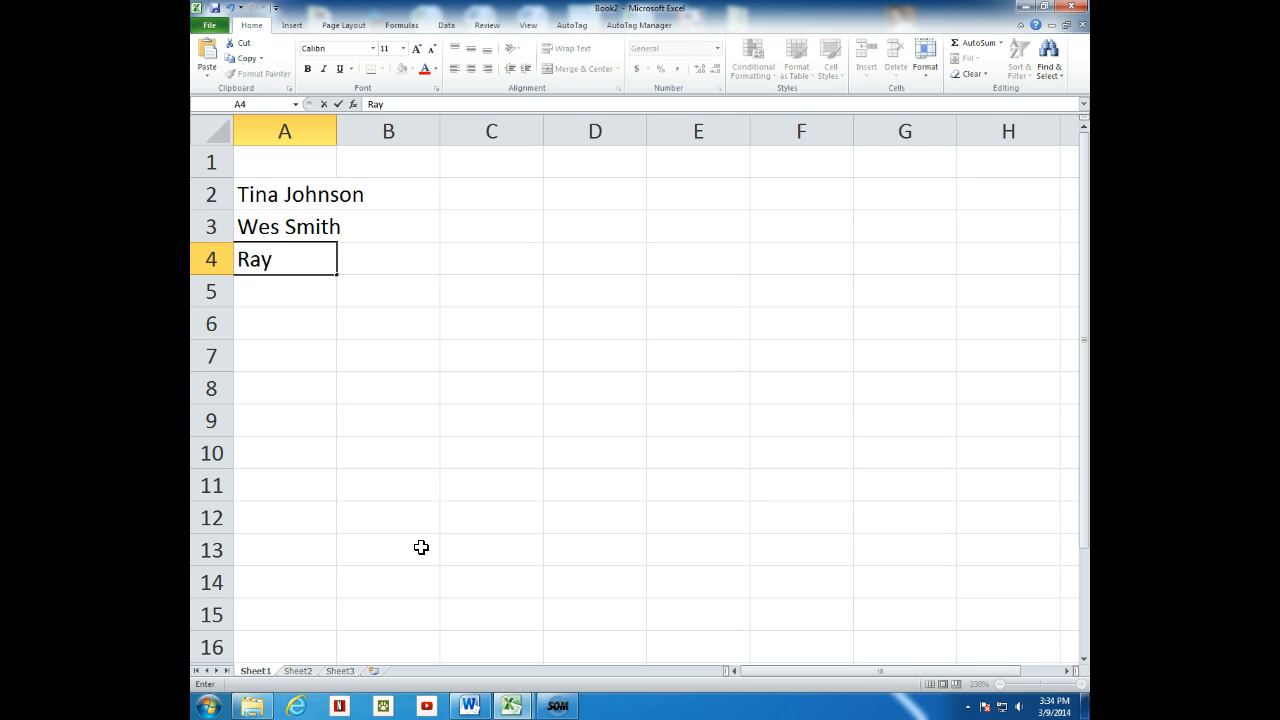
text(Anderson)
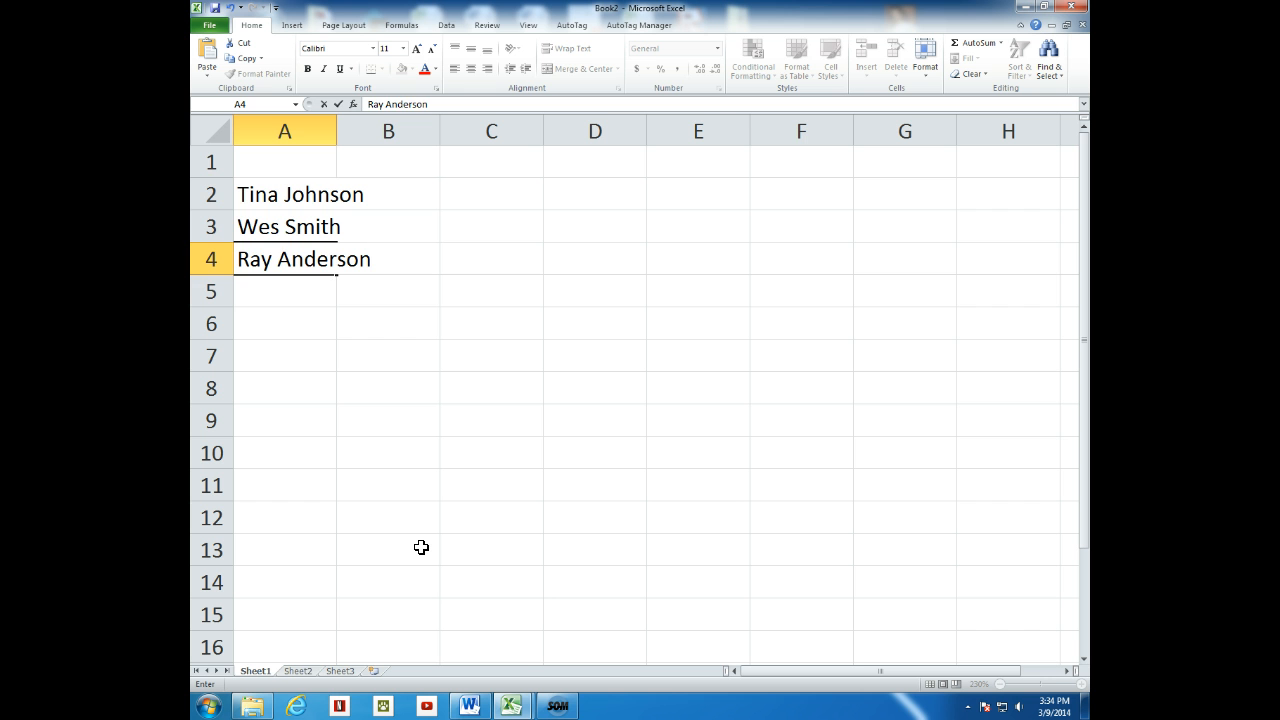
key(Return)
AutoFit the width of column A to the names
key(Up)
key(Up)
key(Up)
key(Up)
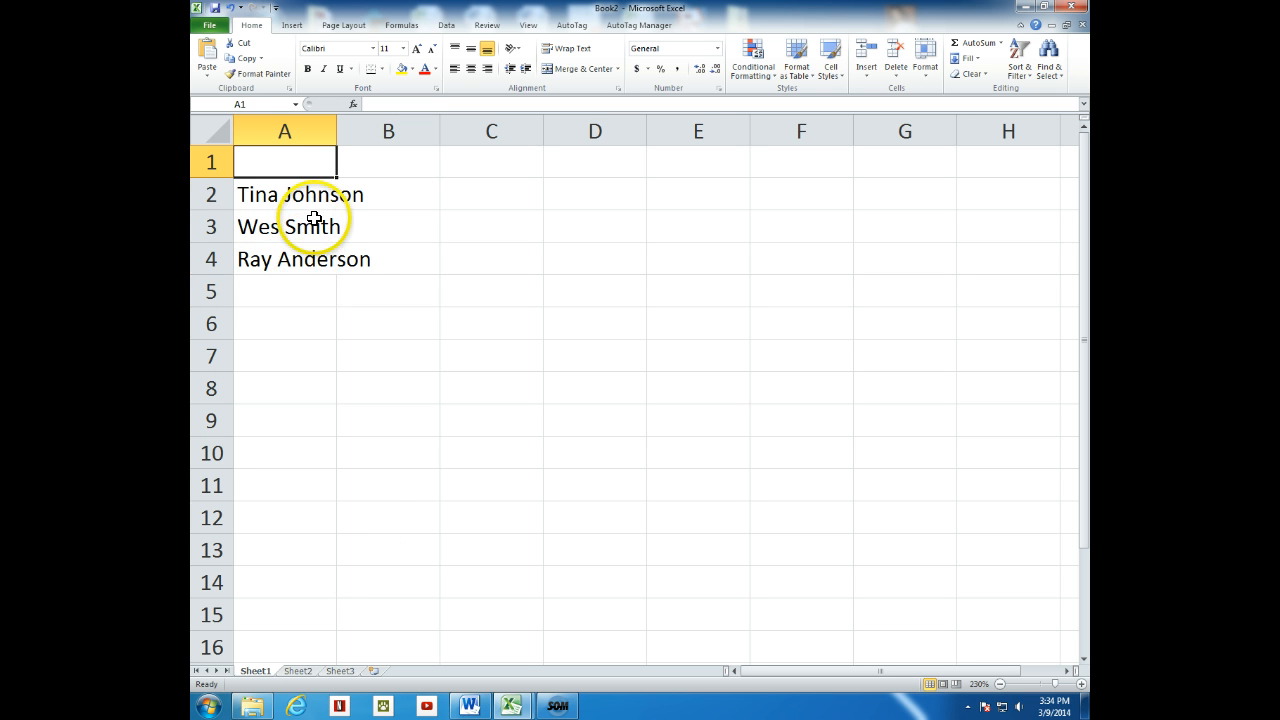
double_click(337, 130)
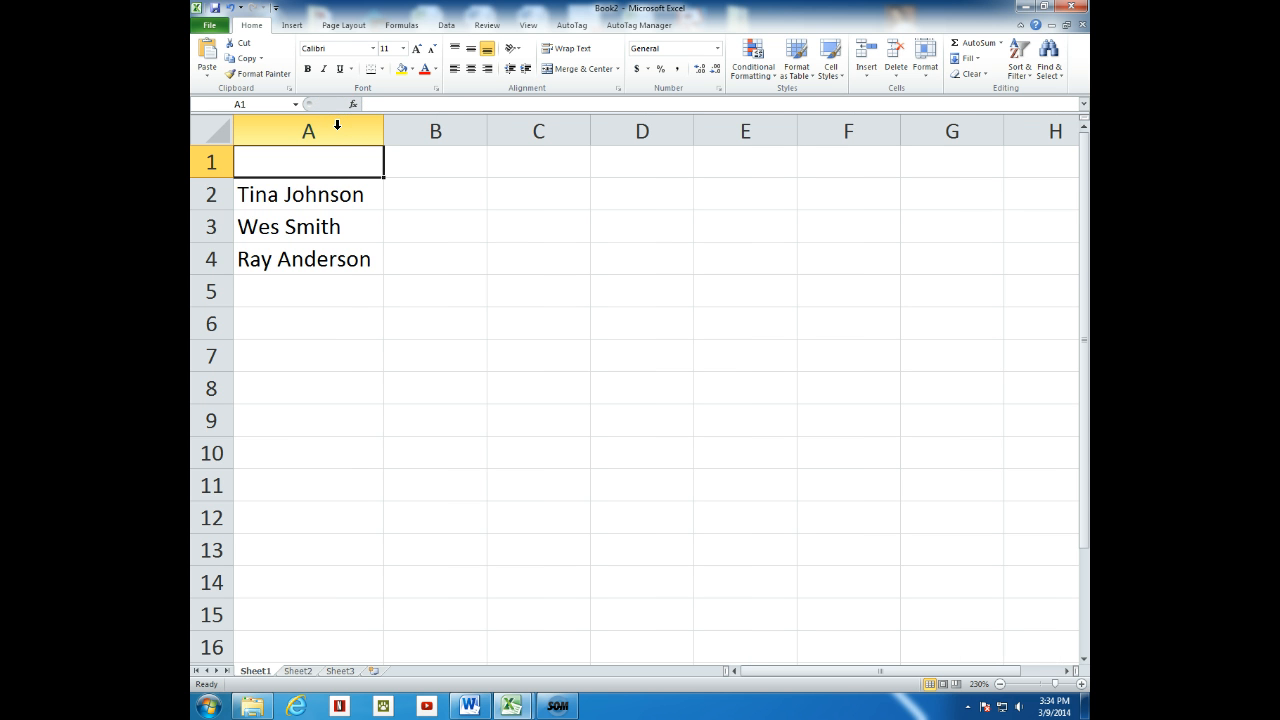
Enter the column headings Hours in B1 and Rate in C1
click(443, 161)
text(Hours)
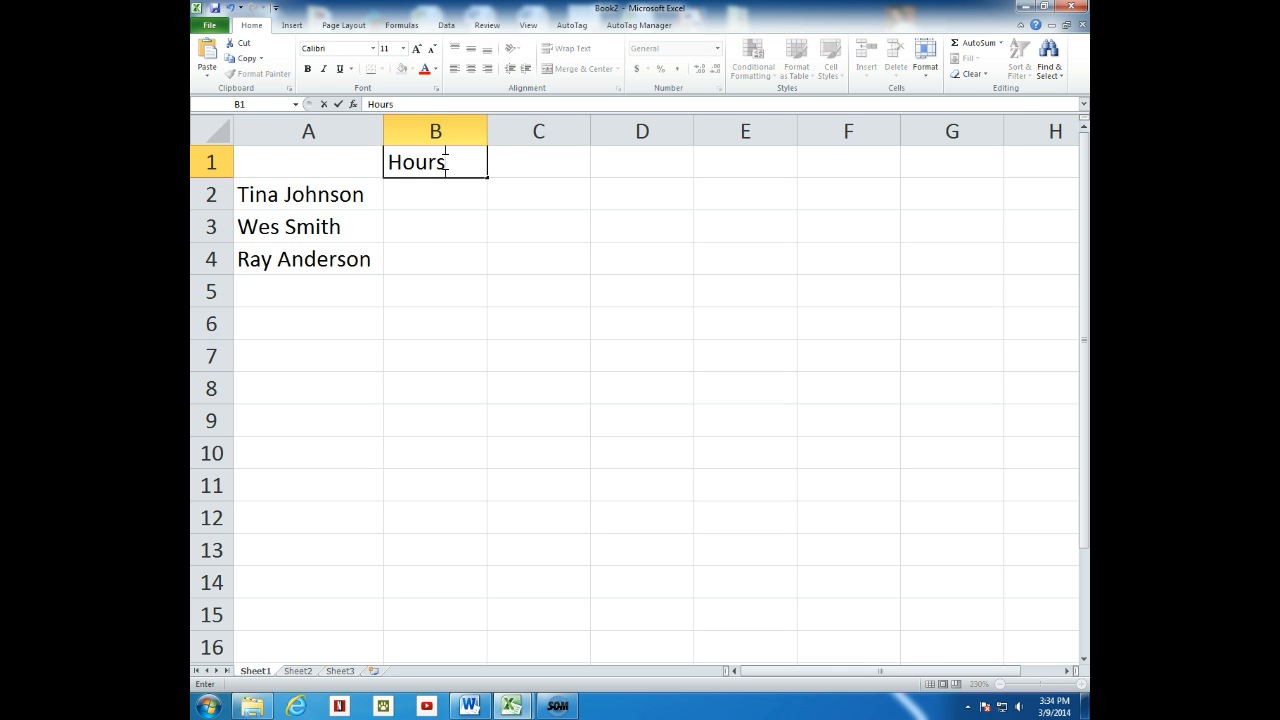
key(Tab)
text(Rate)
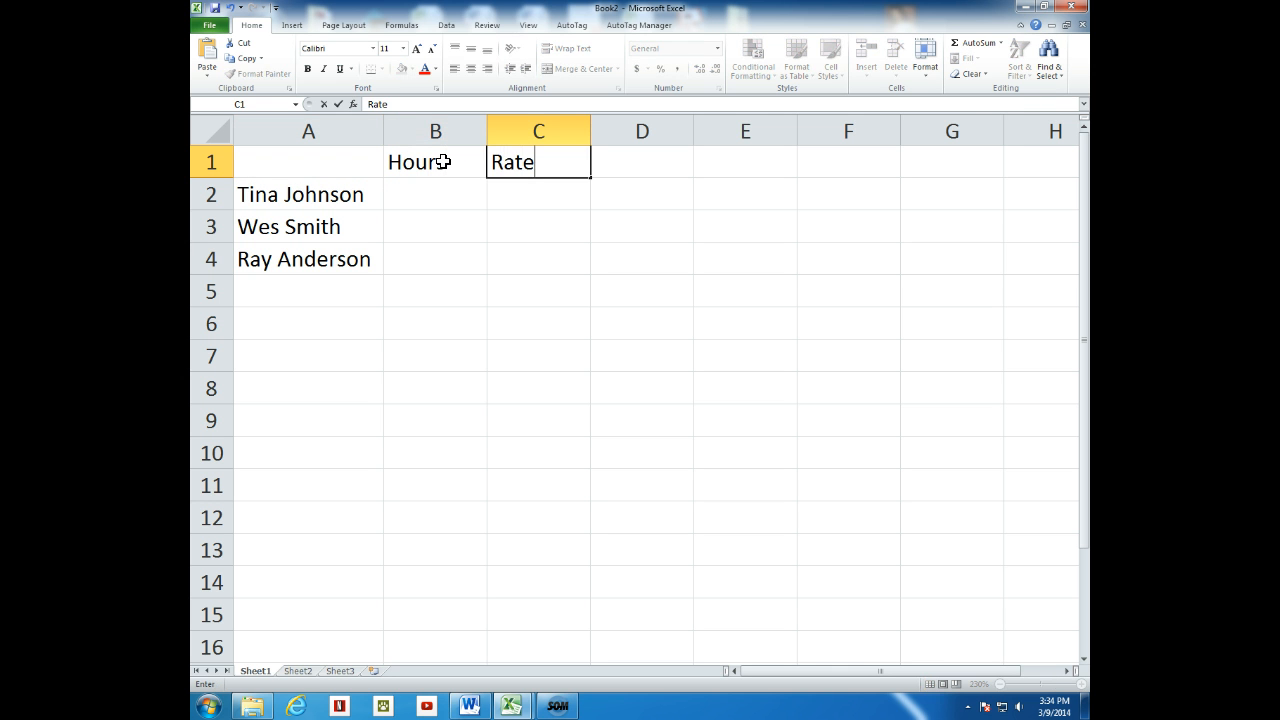
key(Tab)
key(Left)
Fill the header row B1:E1 with the headings Rate, Hours, Total and %
click(443, 161)
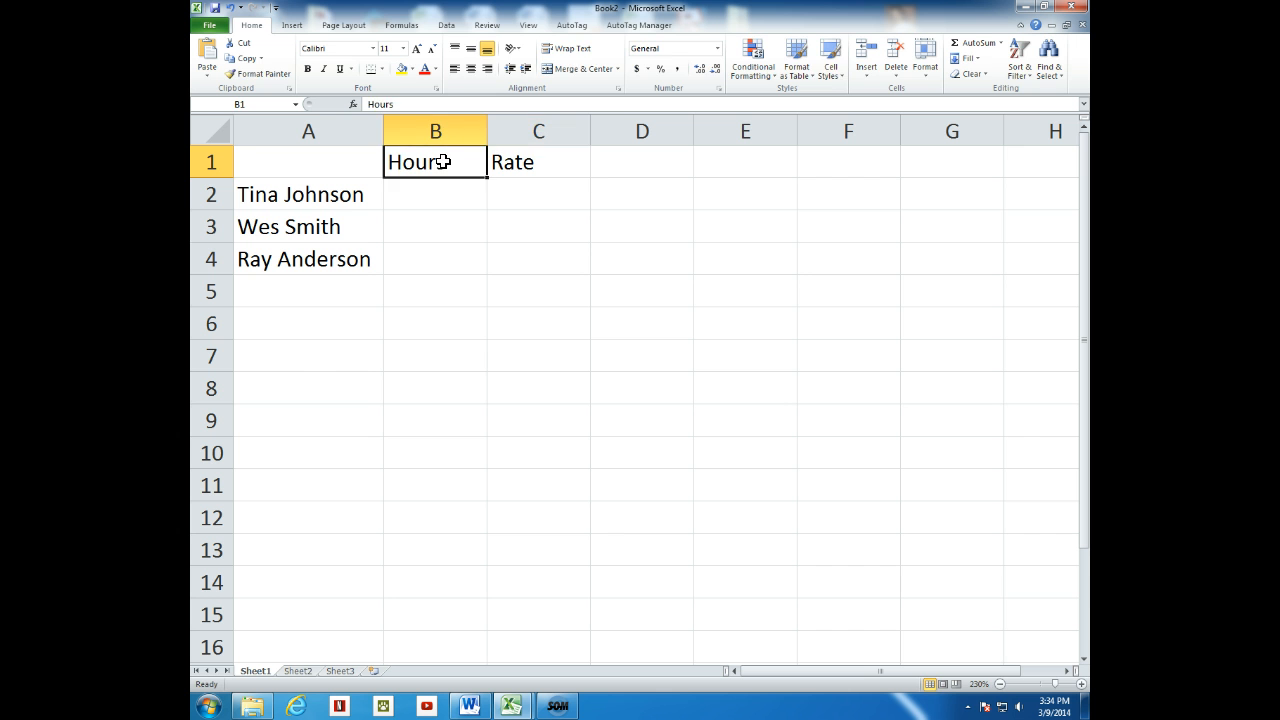
text(Rate)
key(Tab)
text(Hours)
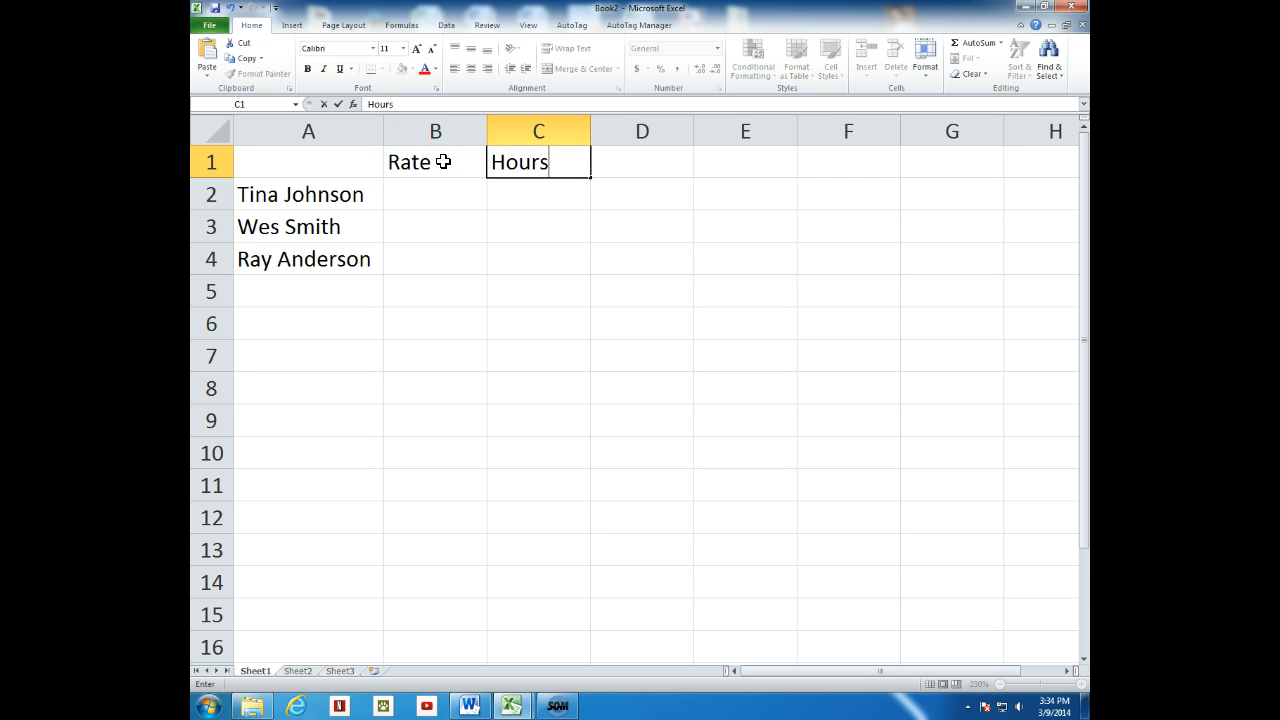
key(Tab)
text(Total)
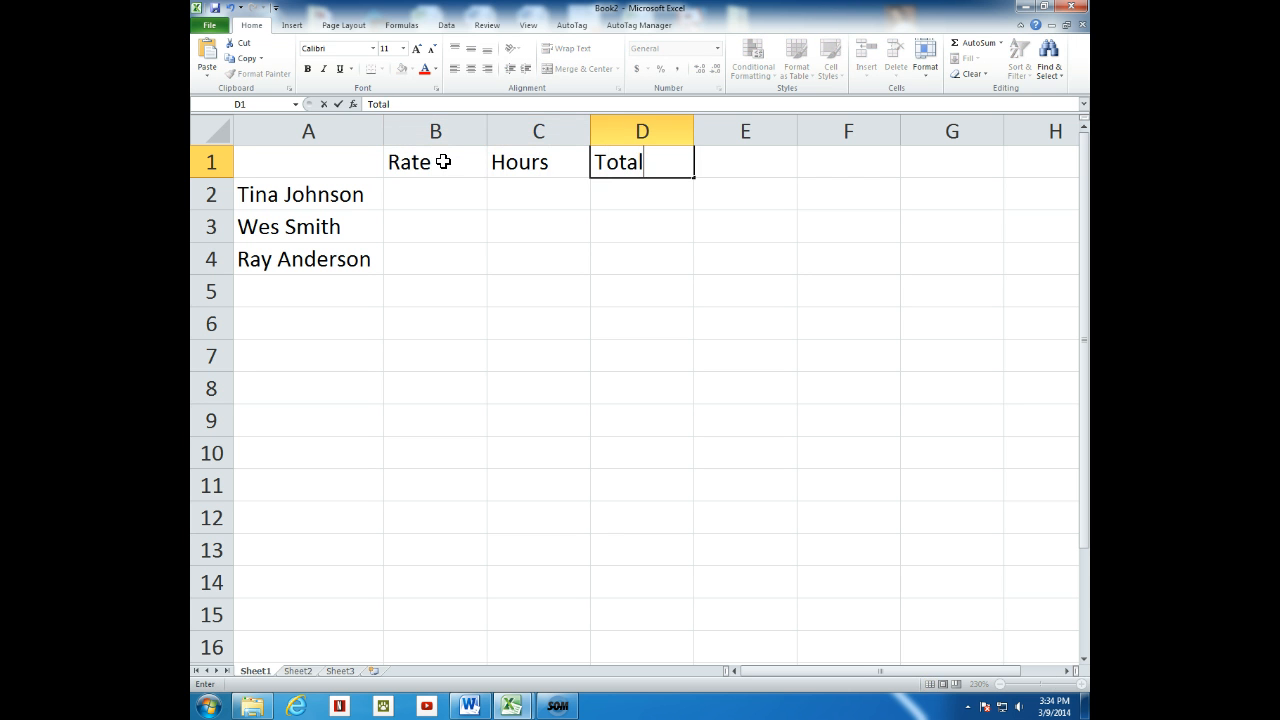
key(Tab)
text(%)
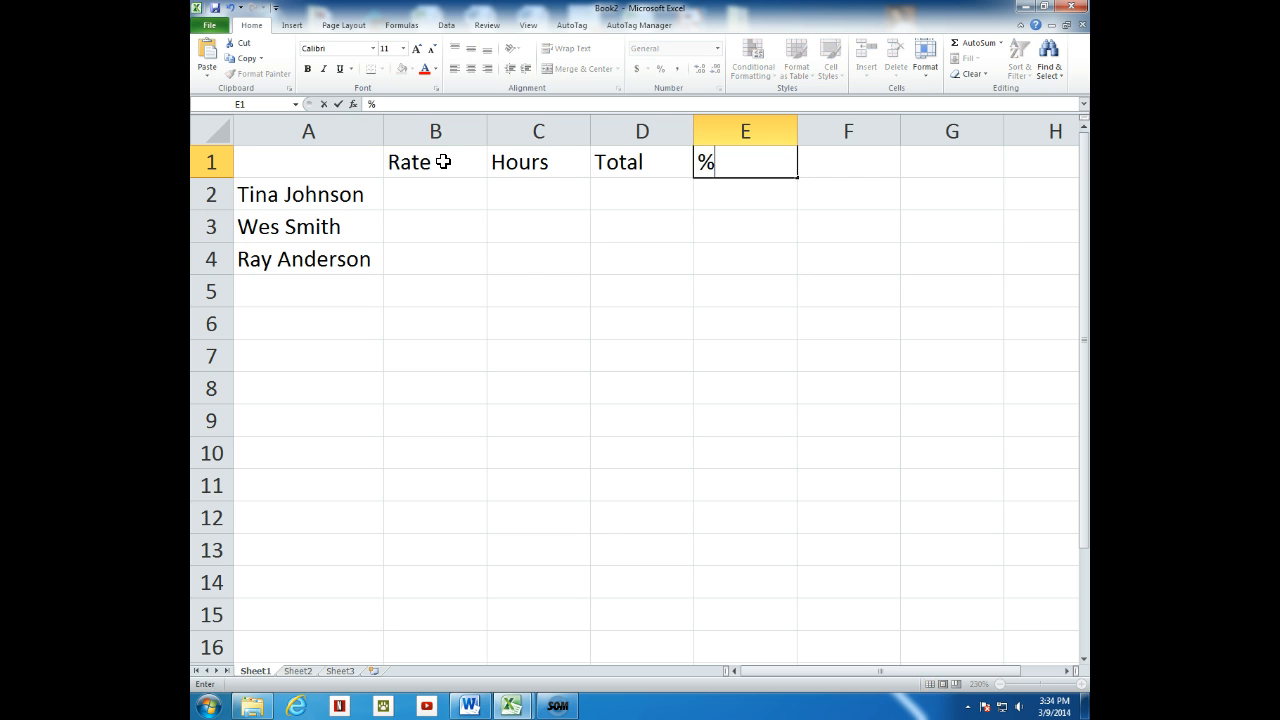
key(Return)
Enter the row label Total in A6, leaving row 5 blank below the names
key(Return)
key(Return)
key(Return)
key(Left)
key(Left)
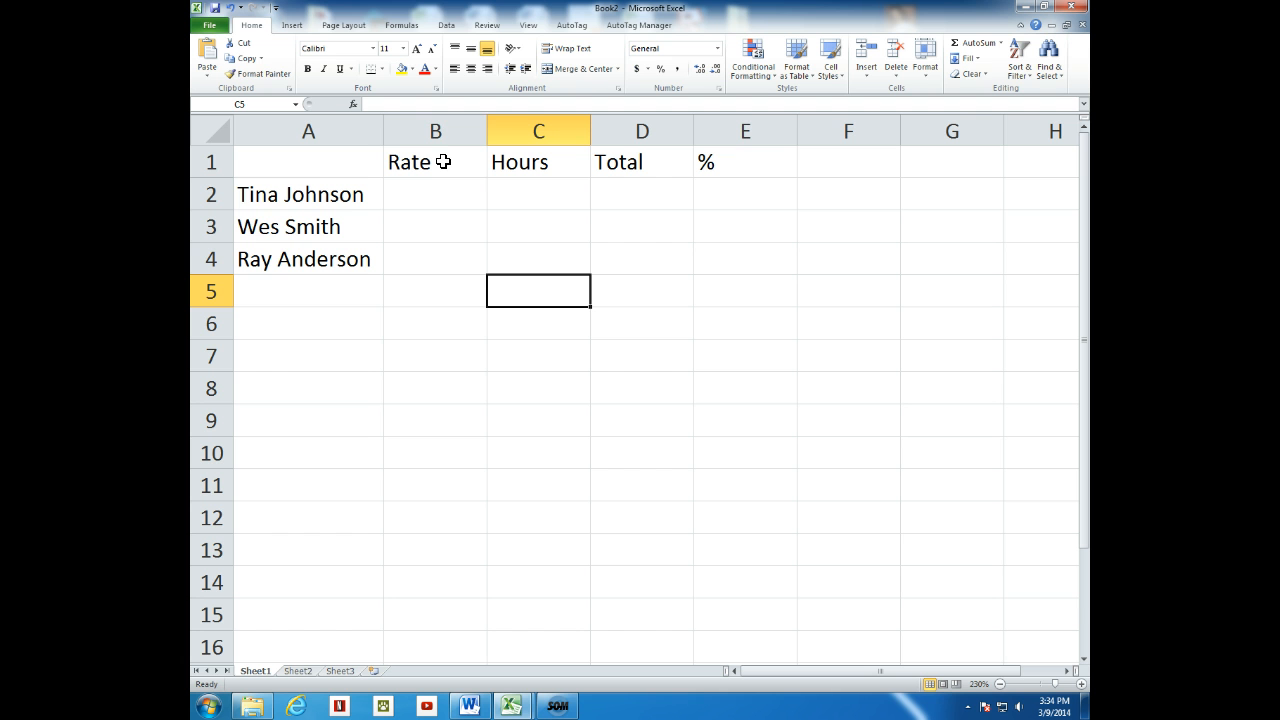
key(Left)
key(Left)
key(Down)
text(Total)
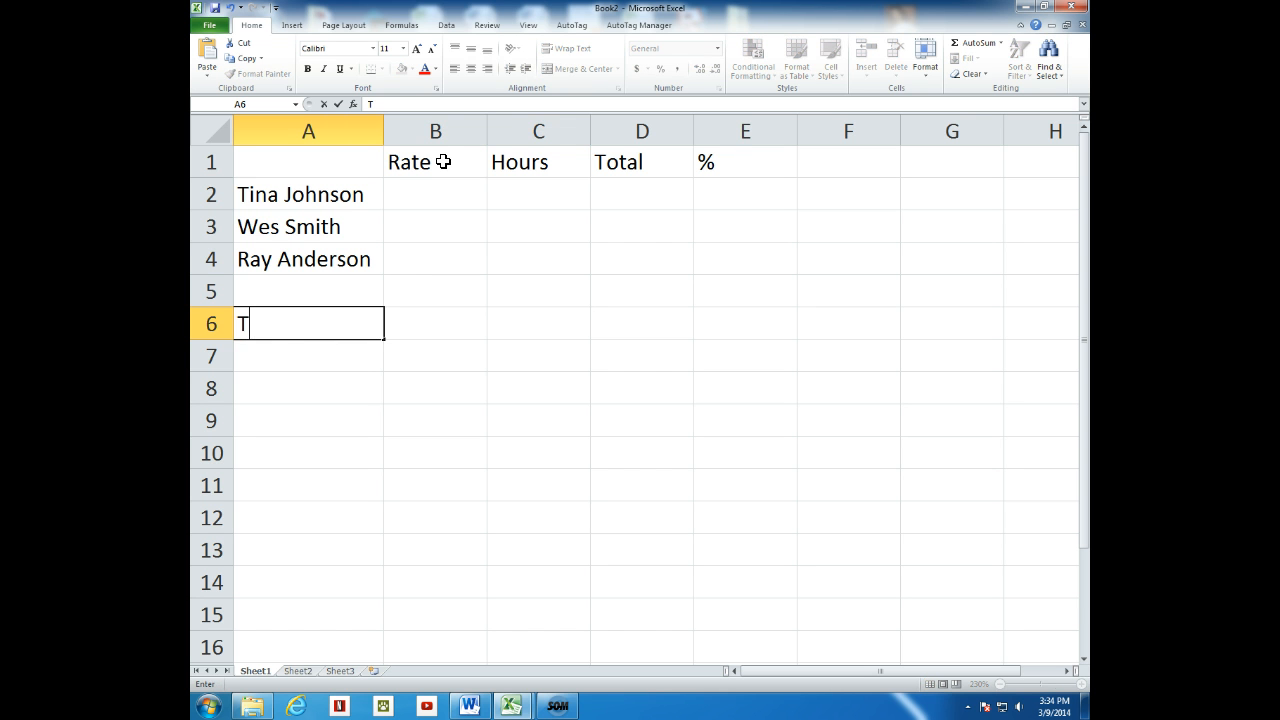
key(Right)
key(Right)
key(Right)
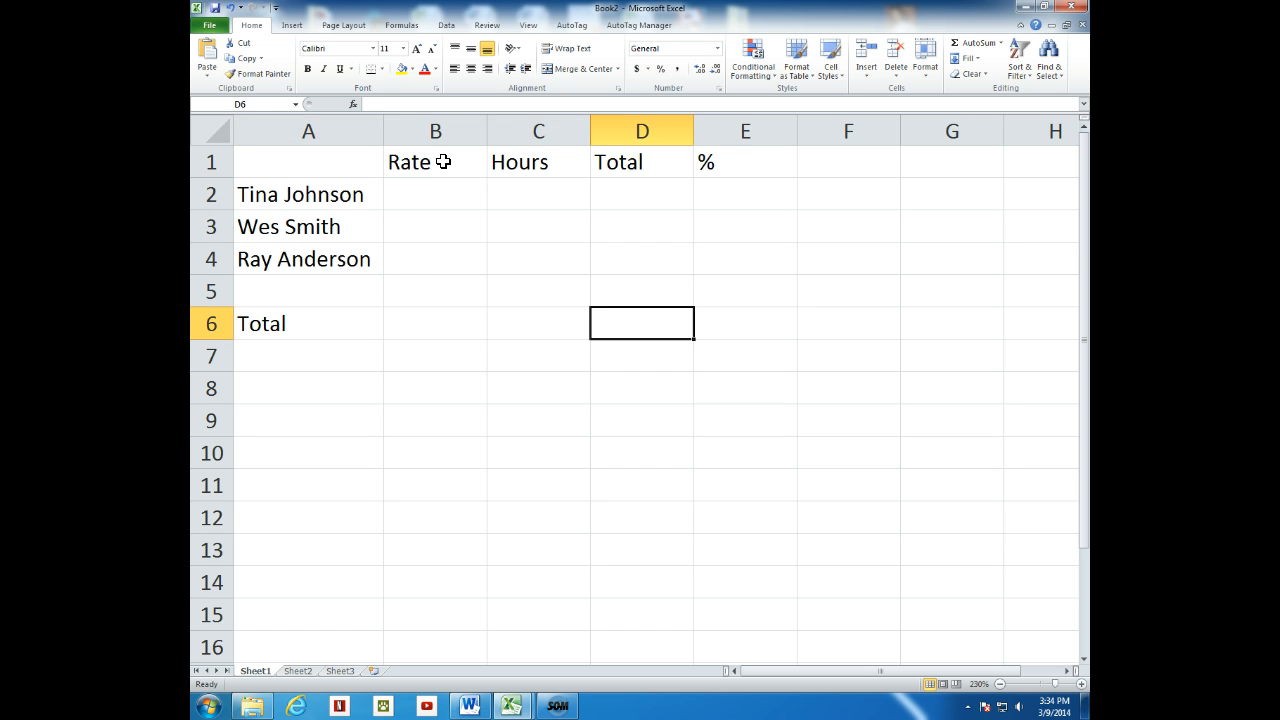
Enter the rates 12.50 in B2 and 8.00 in B3 without any currency format
key(Home)
key(Up)
key(Up)
key(Up)
key(Up)
key(Right)
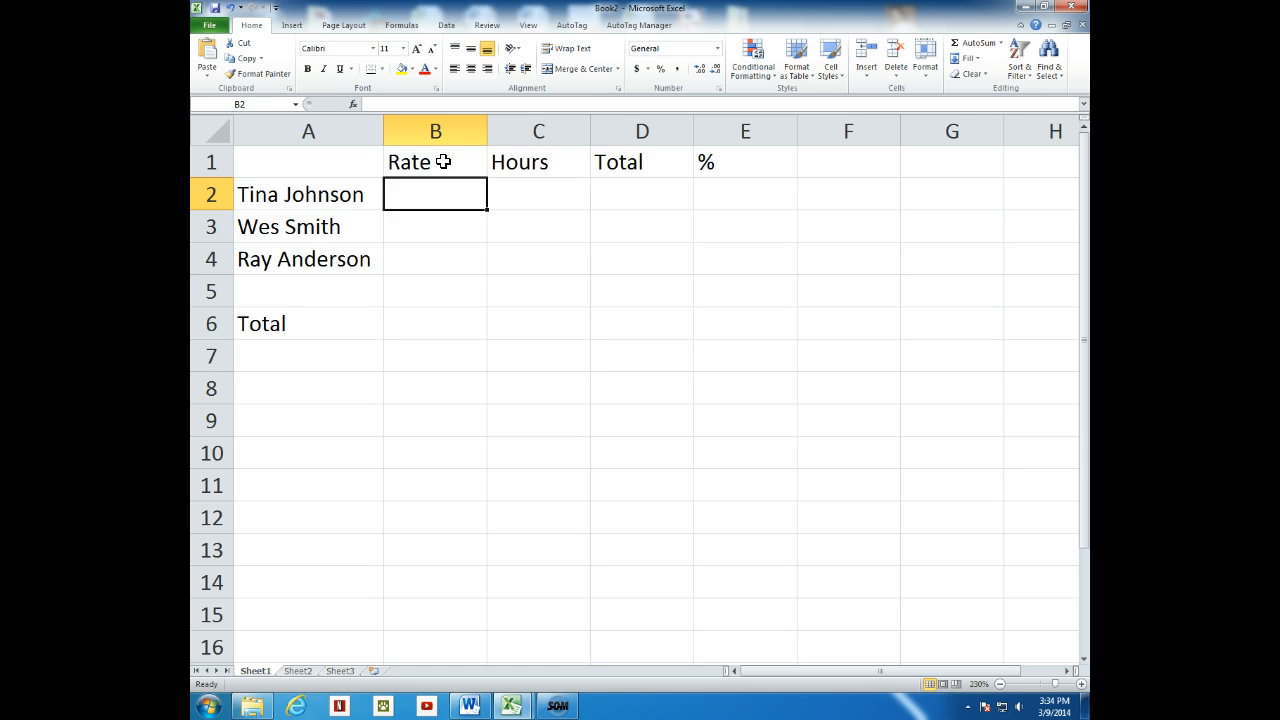
text(12)
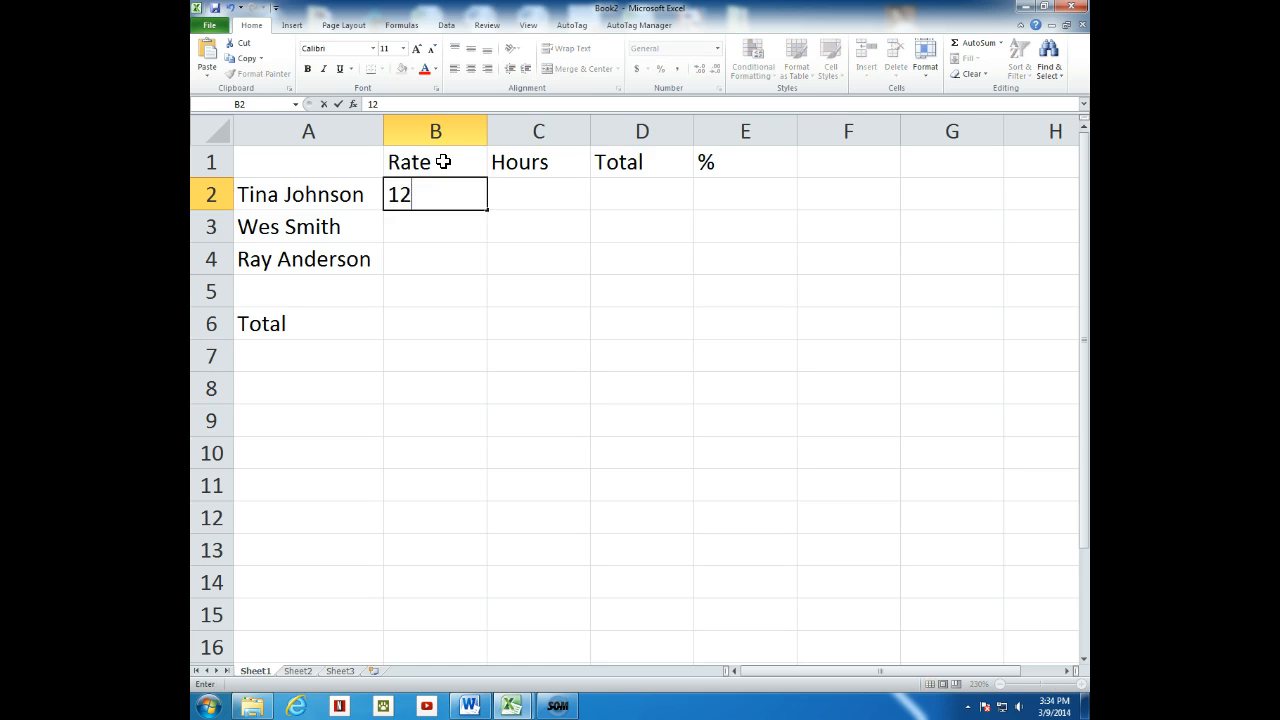
text(.50)
key(Return)
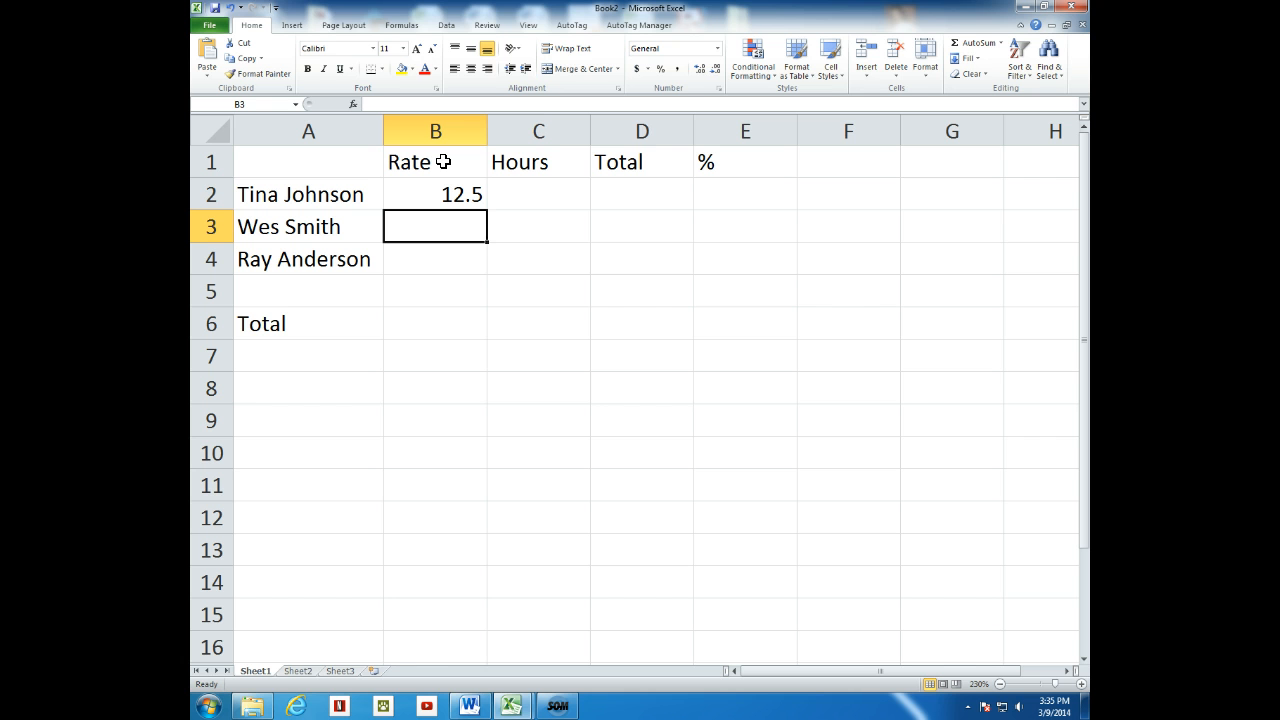
text(8)
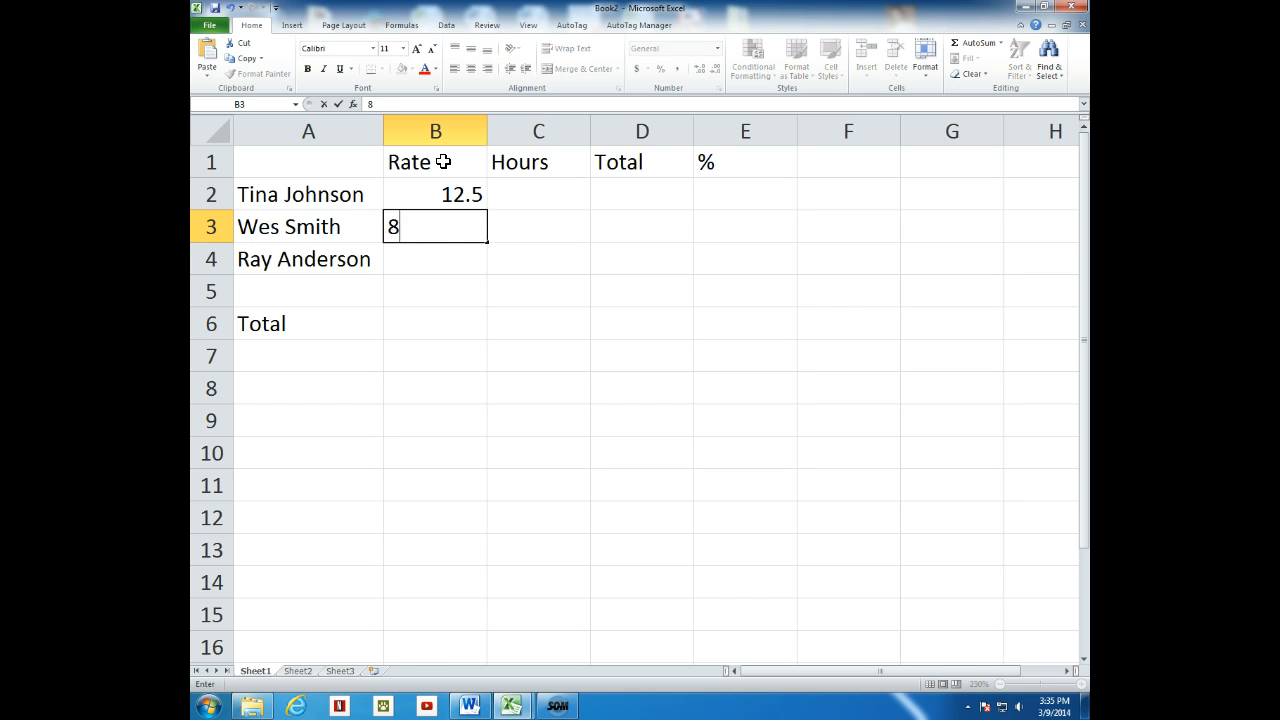
text(.00)
key(Return)
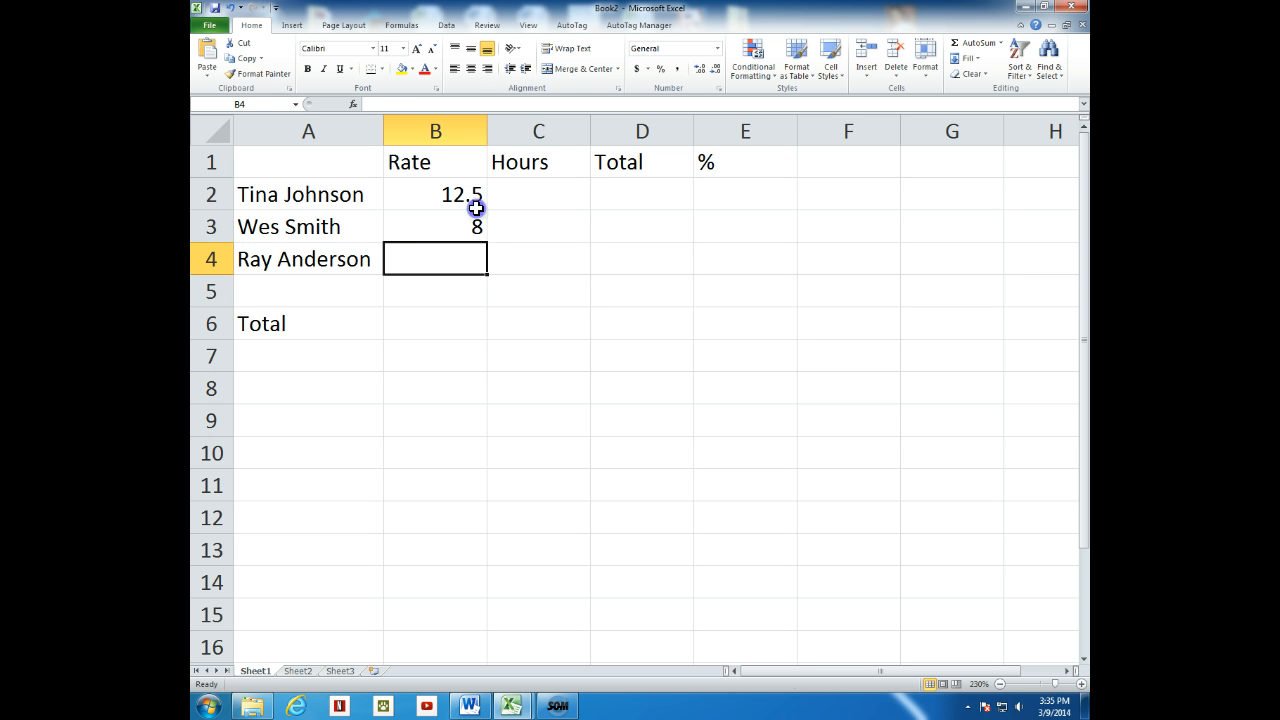
Clear the rates in B2:B3 and apply the Accounting number format to B2:B4
drag(471, 203, 477, 229)
key(Delete)
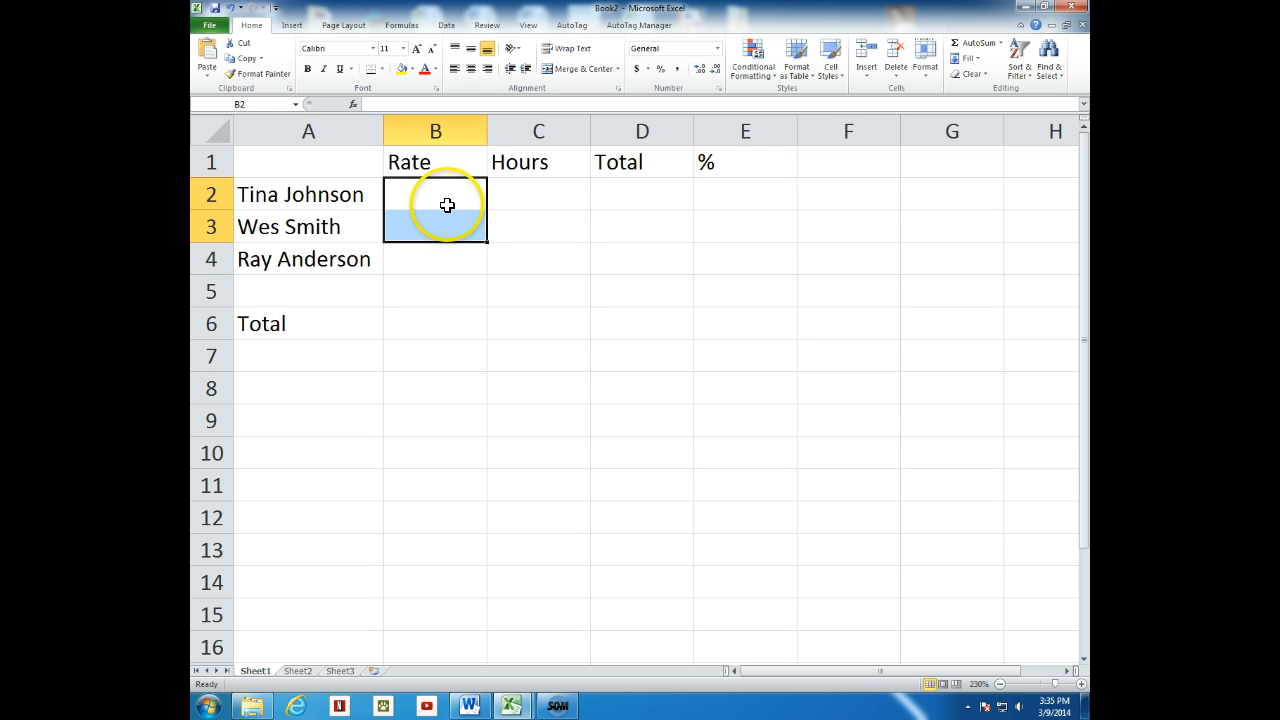
click(467, 289)
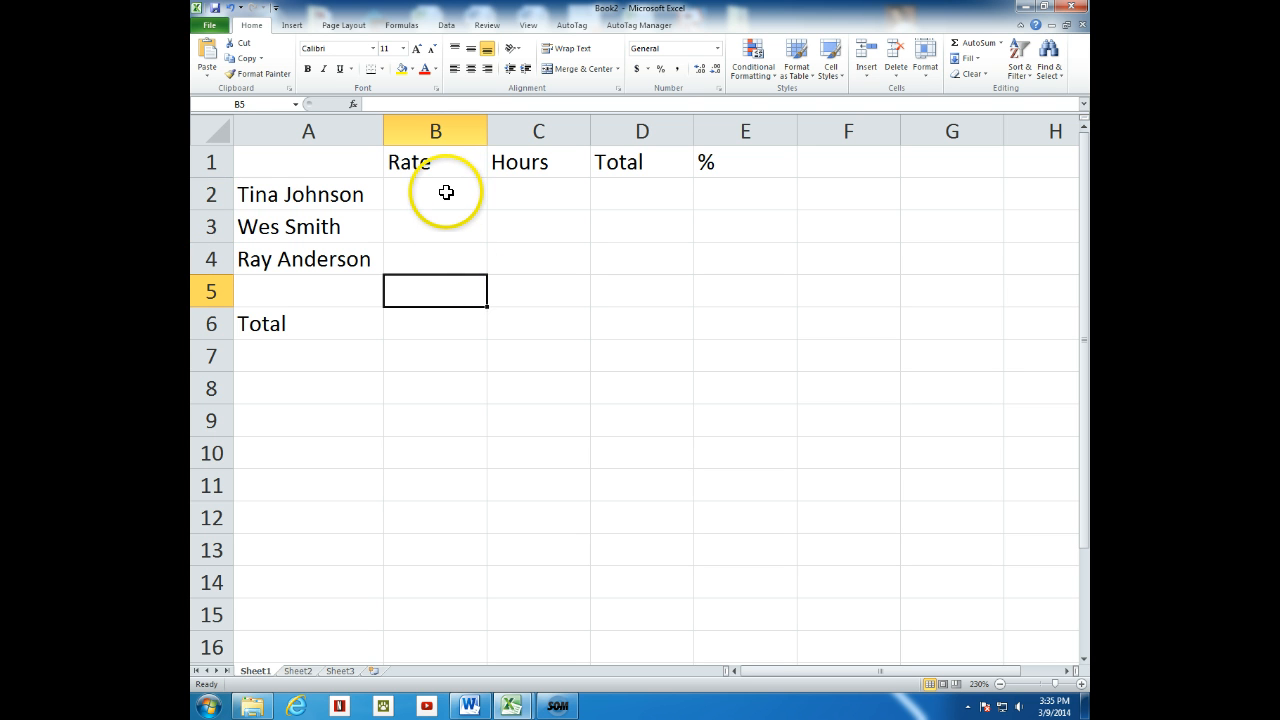
drag(446, 192, 447, 258)
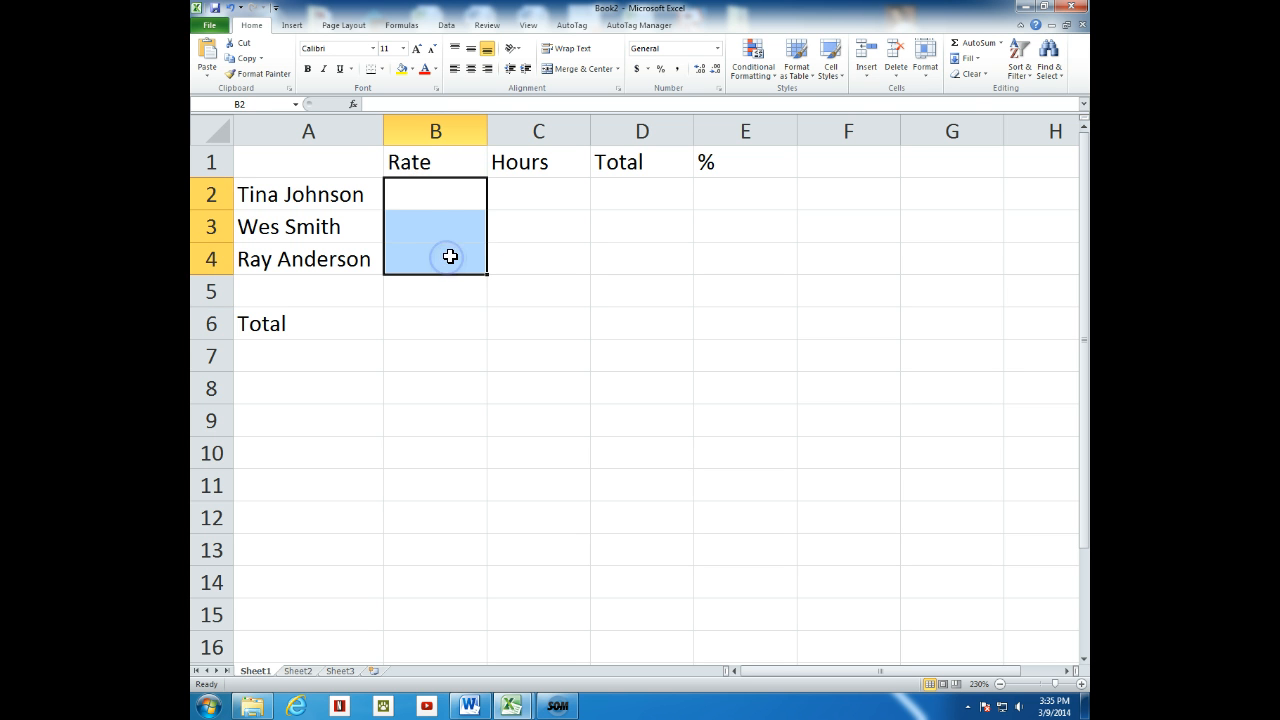
click(640, 70)
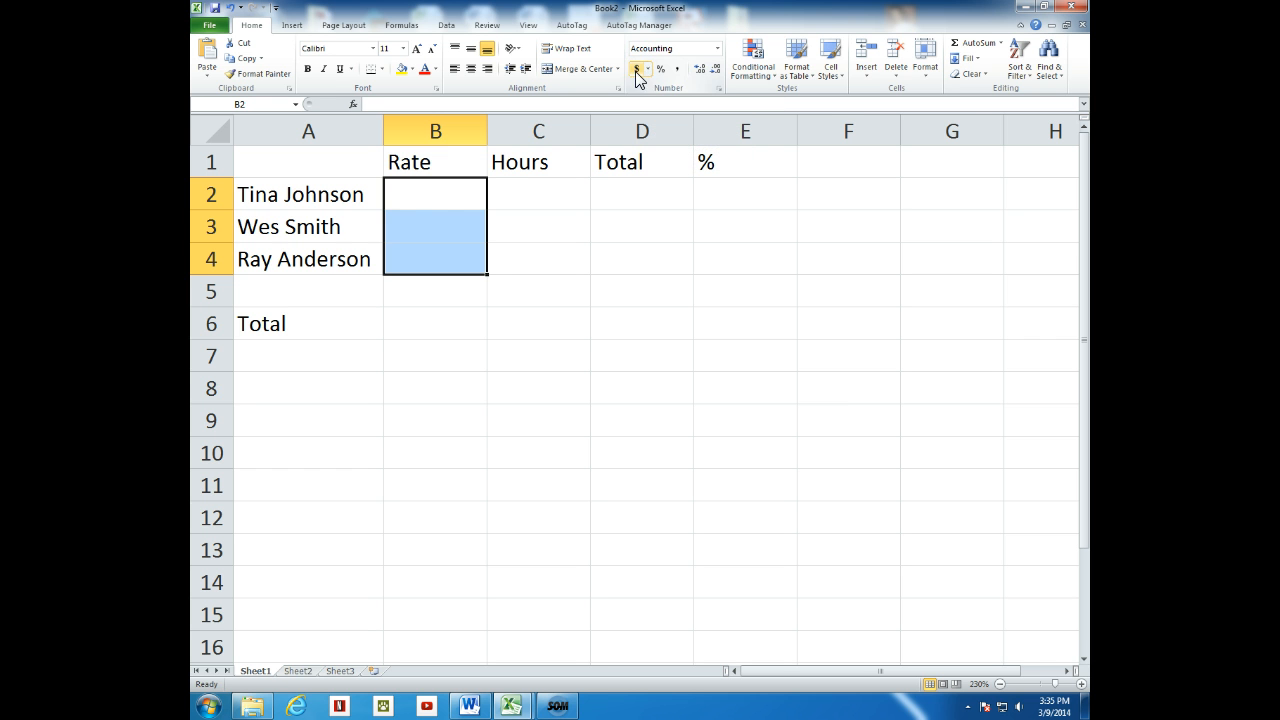
Enter the rates 12.50, 8.00 and 22.75 in B2:B4
click(414, 194)
text(12.50)
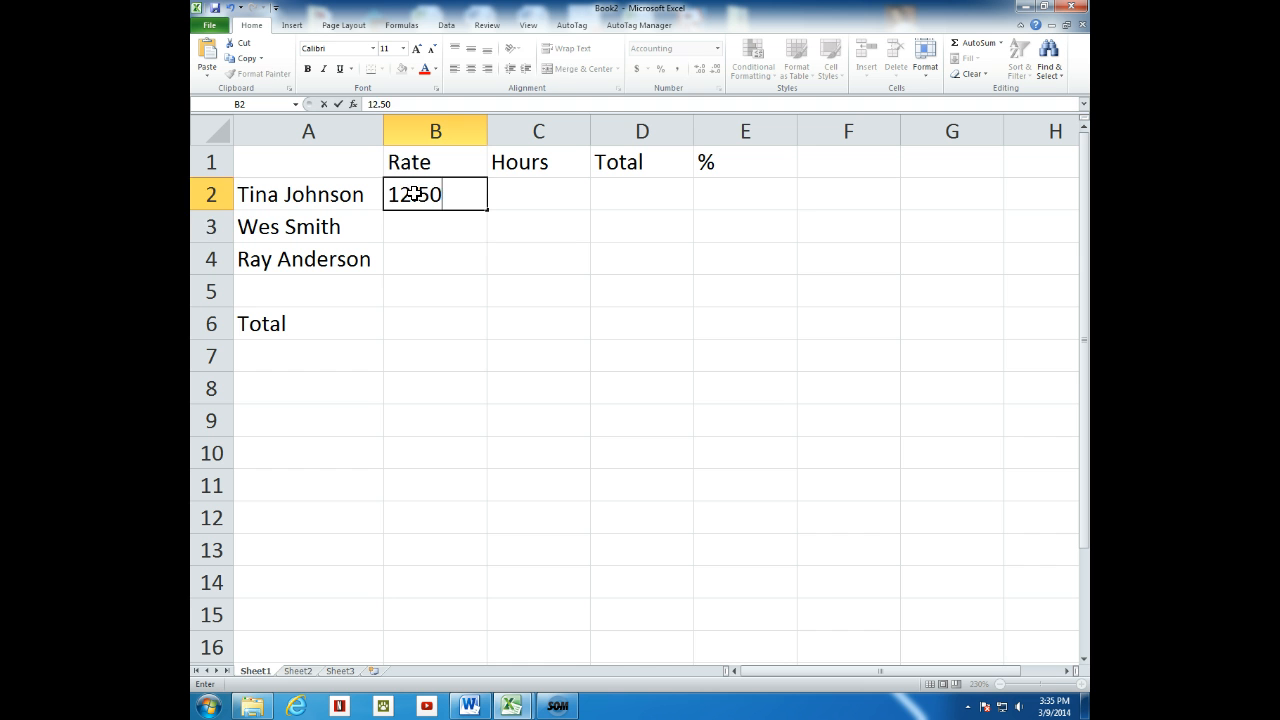
key(Return)
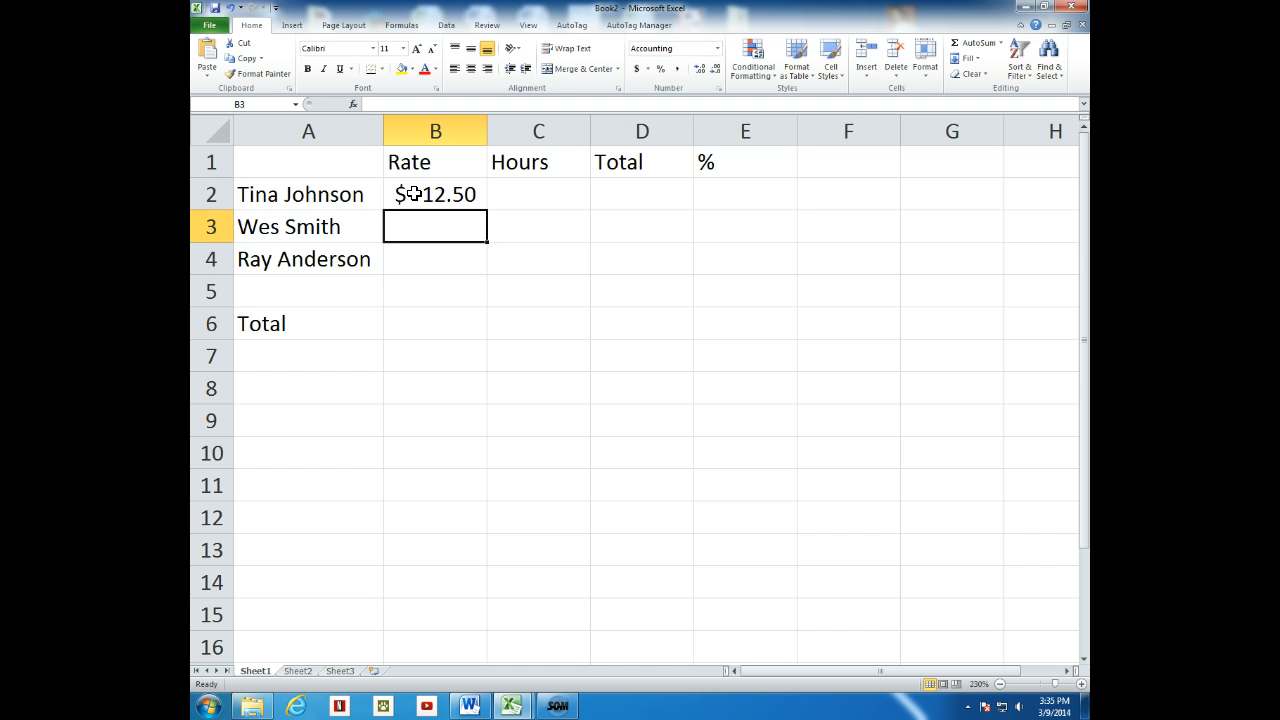
text(8.)
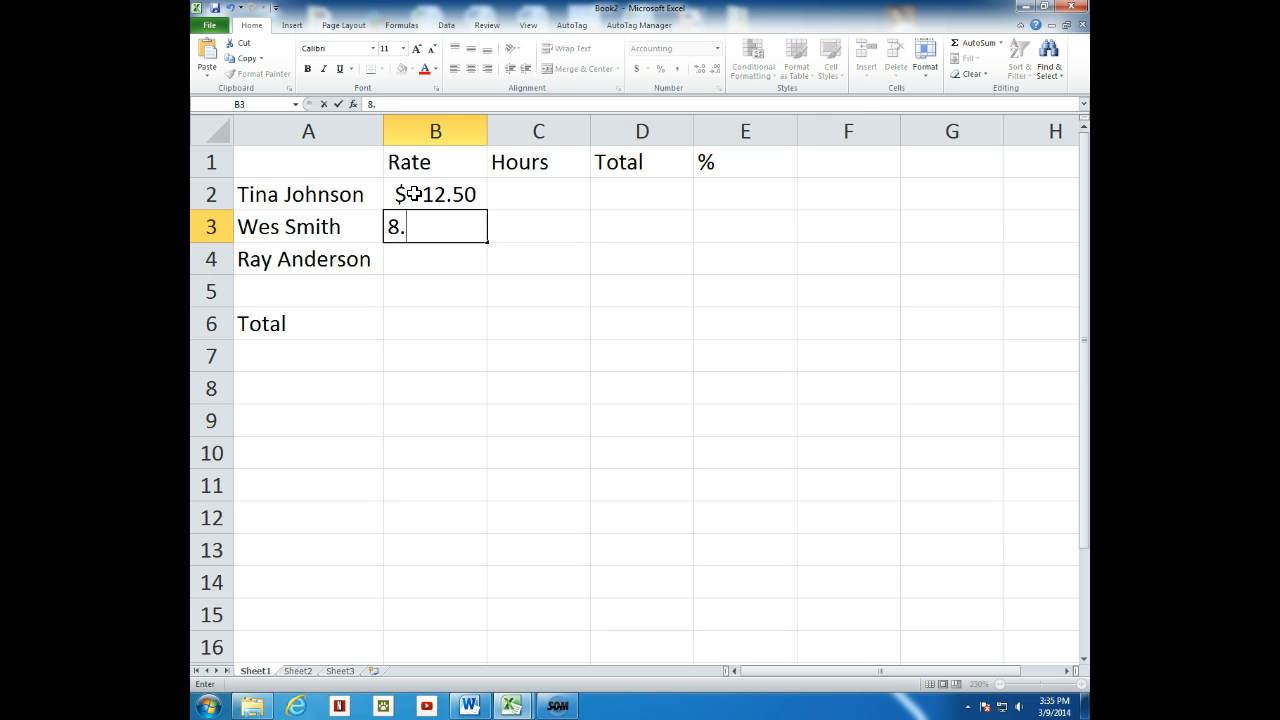
text(00)
key(Return)
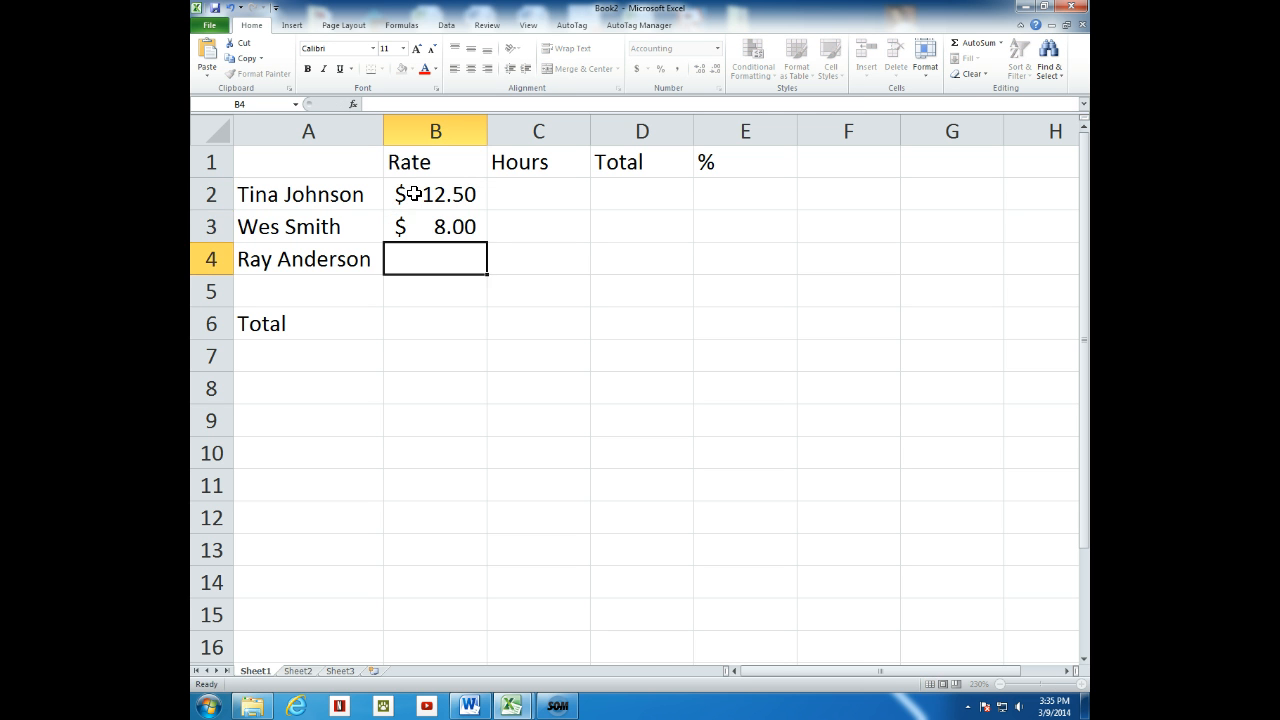
text(22.75)
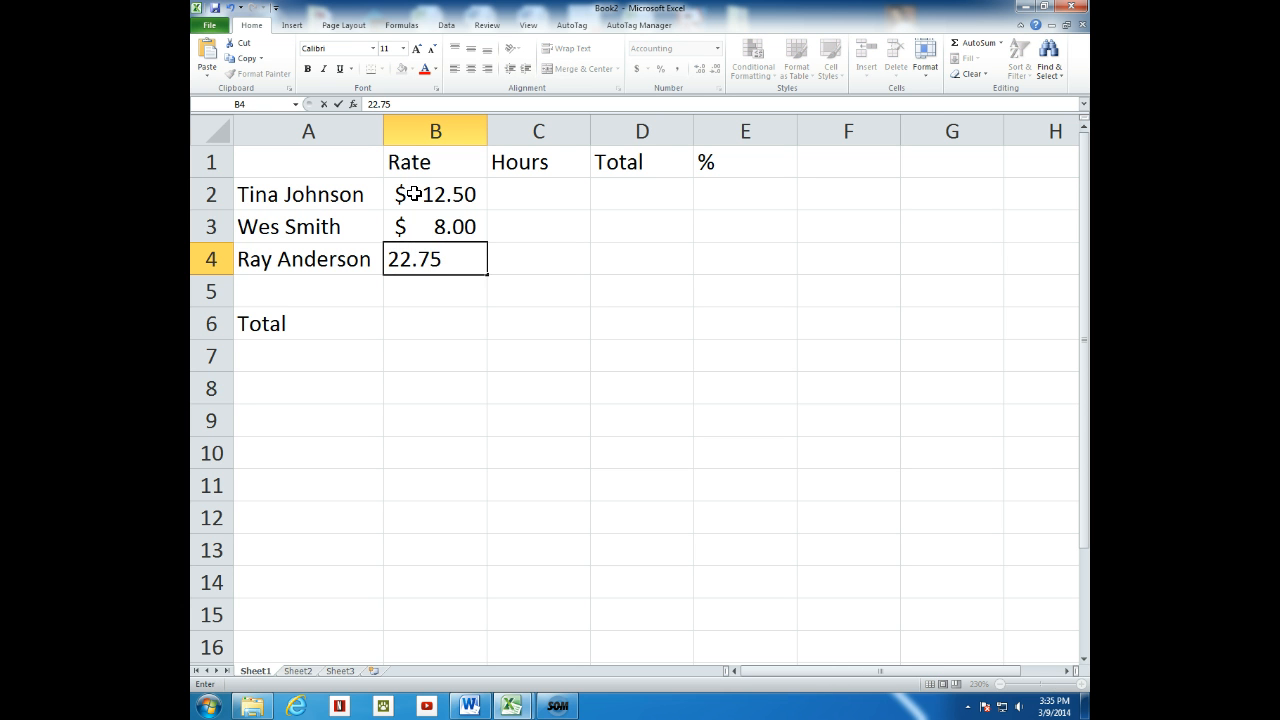
key(Tab)
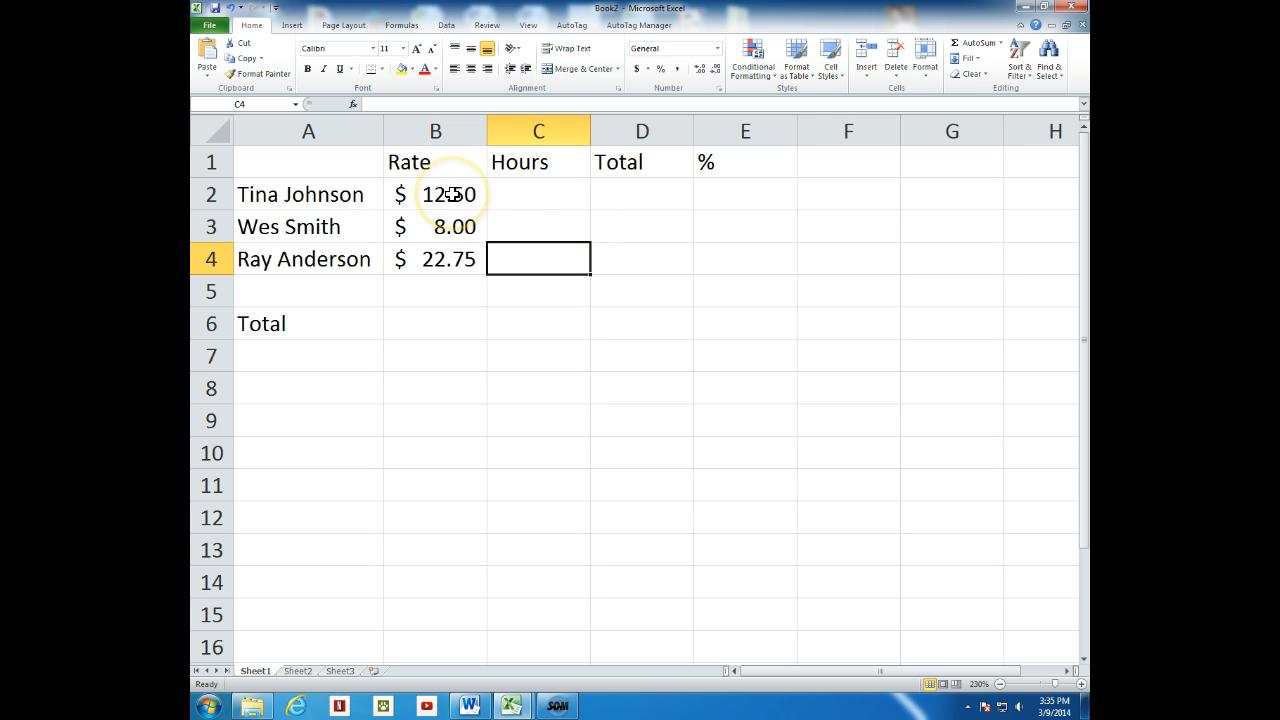
Enter the hours 16, 40 and 20 in C2:C4
click(552, 196)
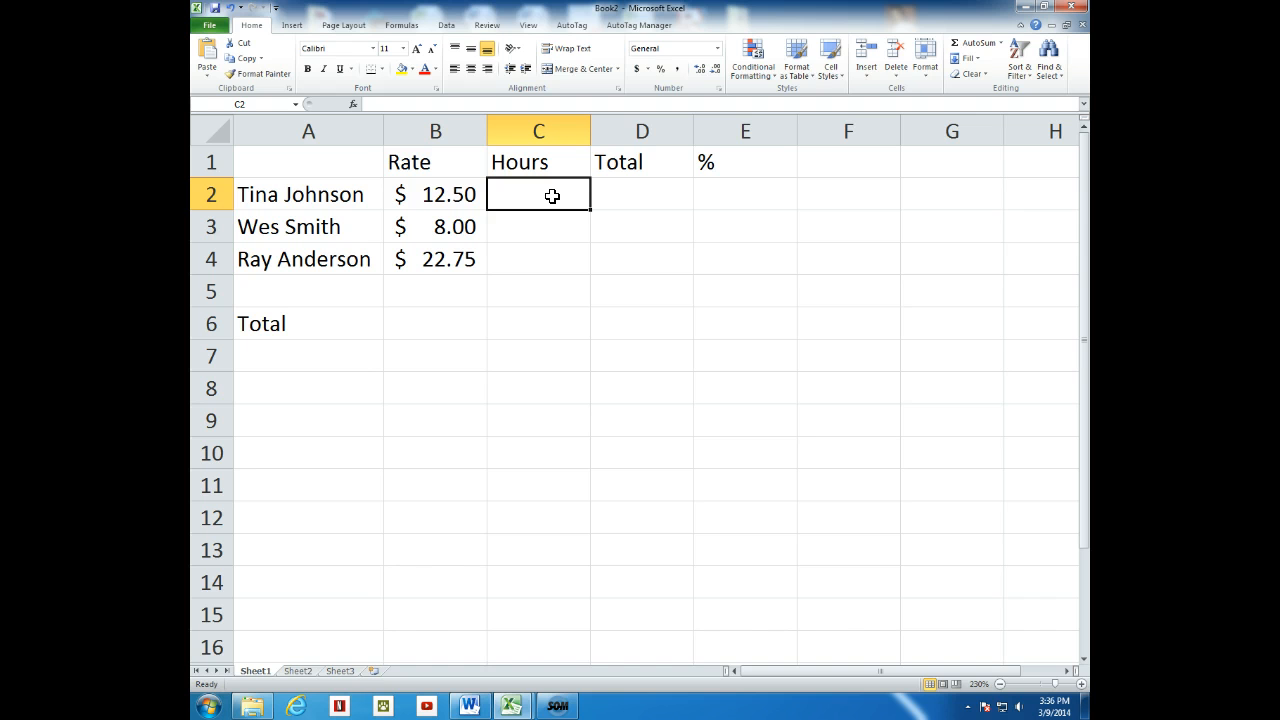
text(16)
key(Return)
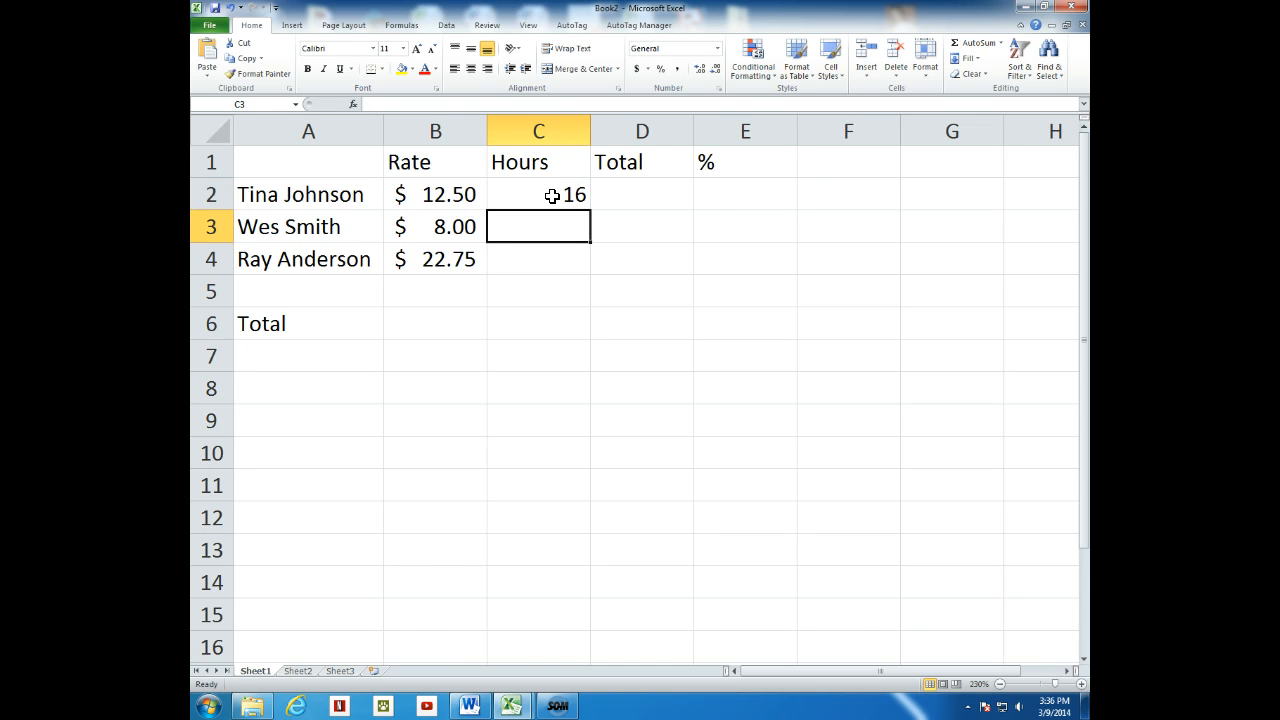
text(40)
key(Return)
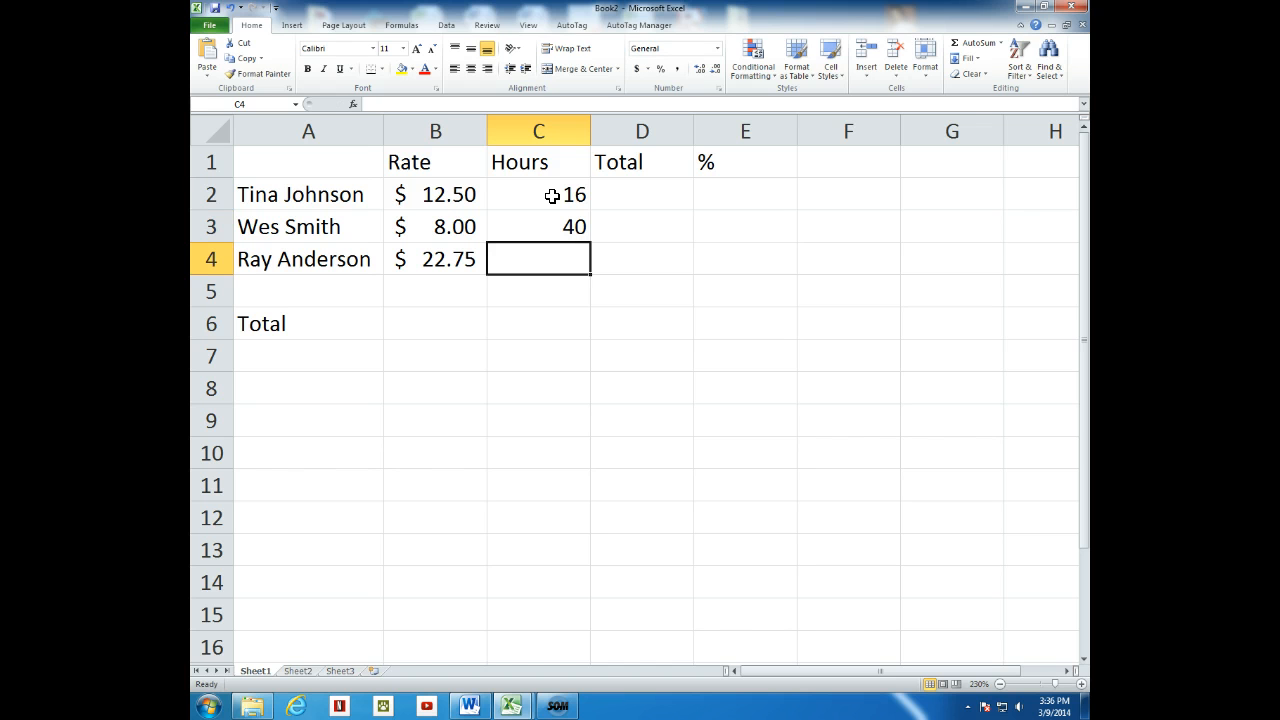
text(20)
key(Tab)
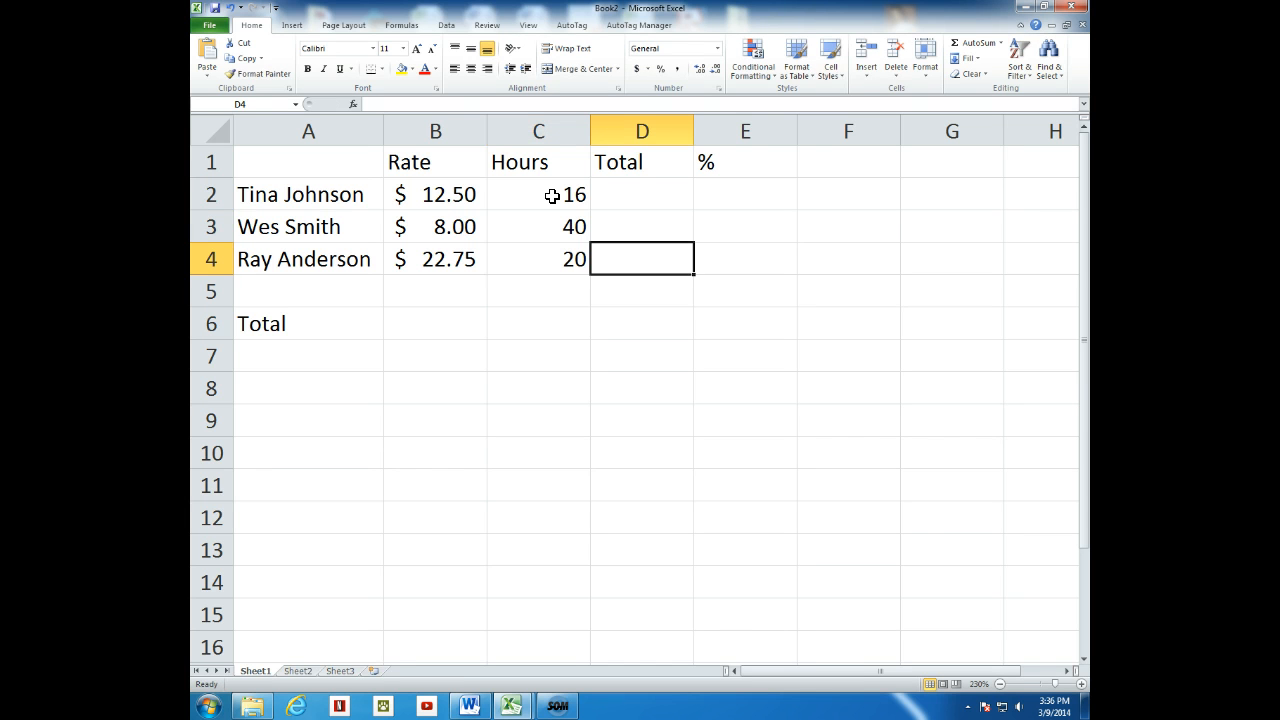
Enter the formula =B2*C2 in D2 to multiply the rate by the hours
key(Up)
key(Up)
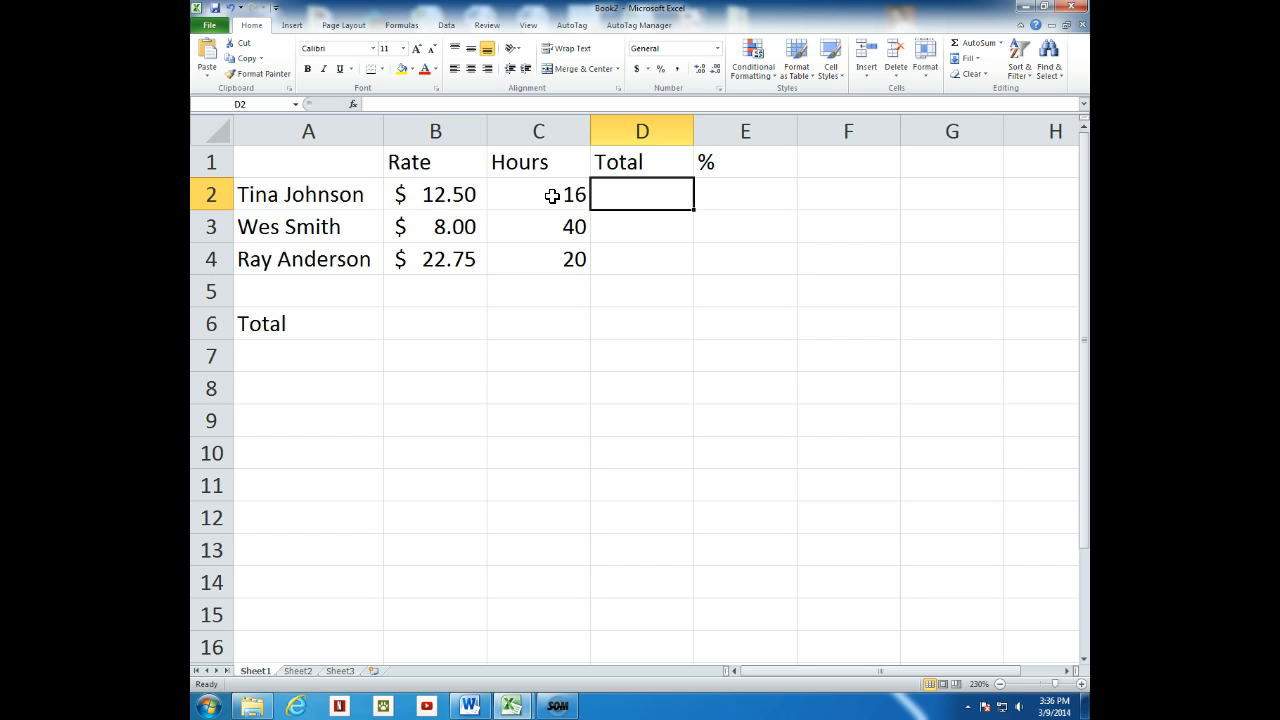
text(=)
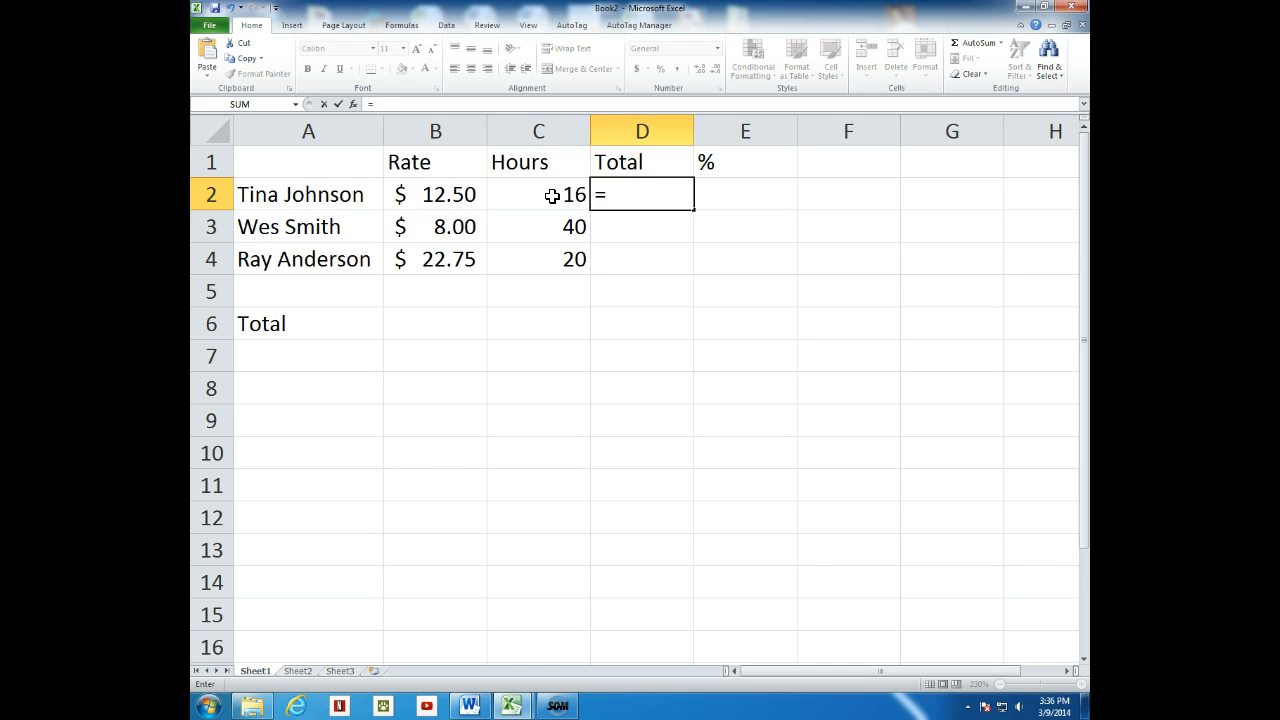
text(b)
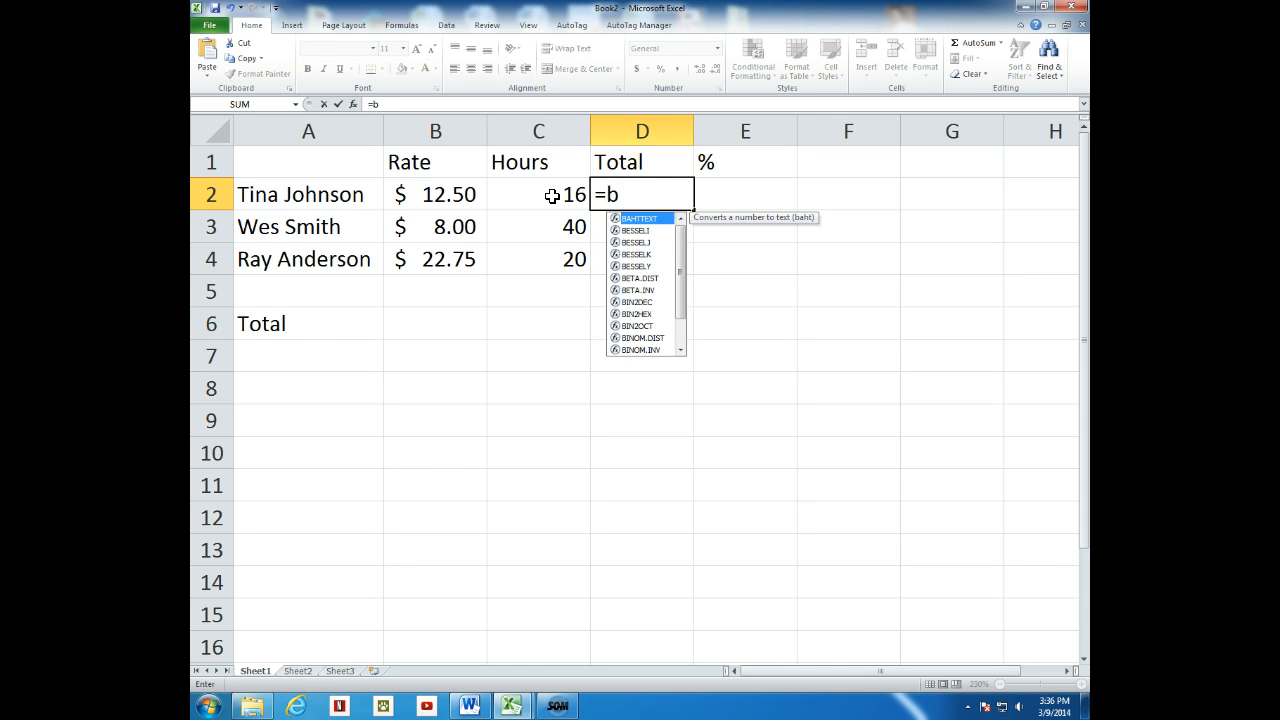
text(2*)
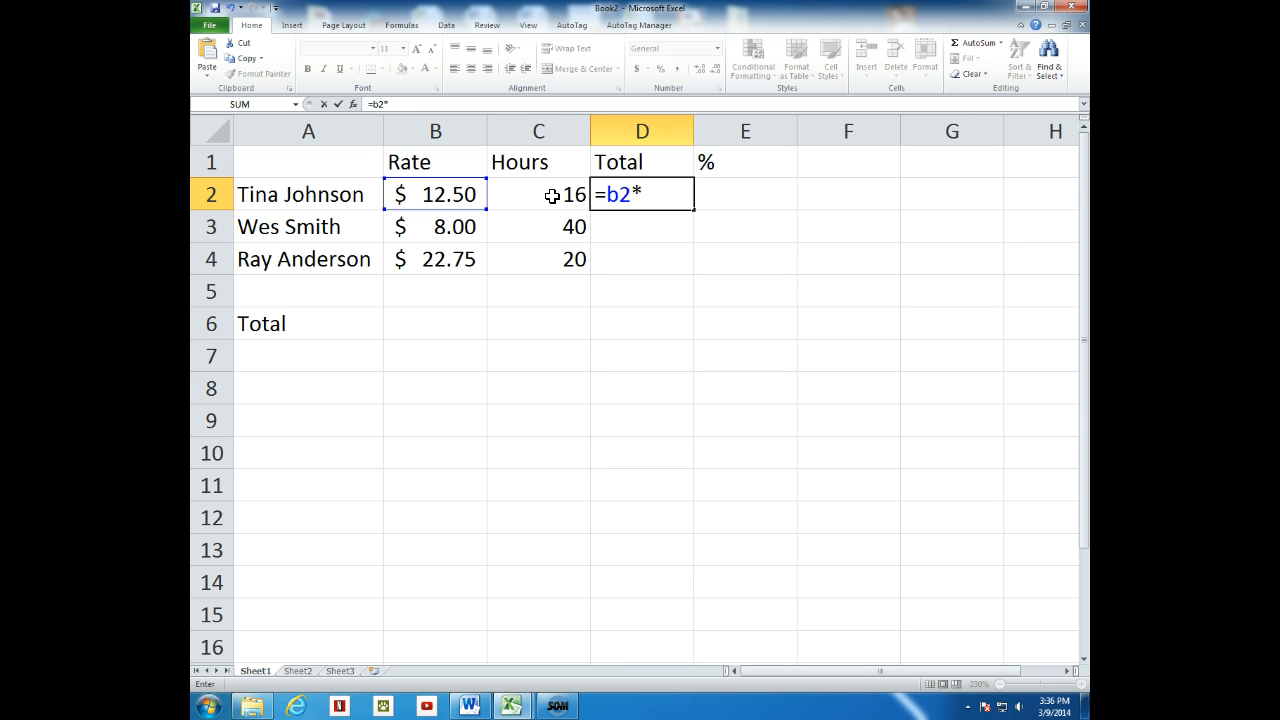
text(c2)
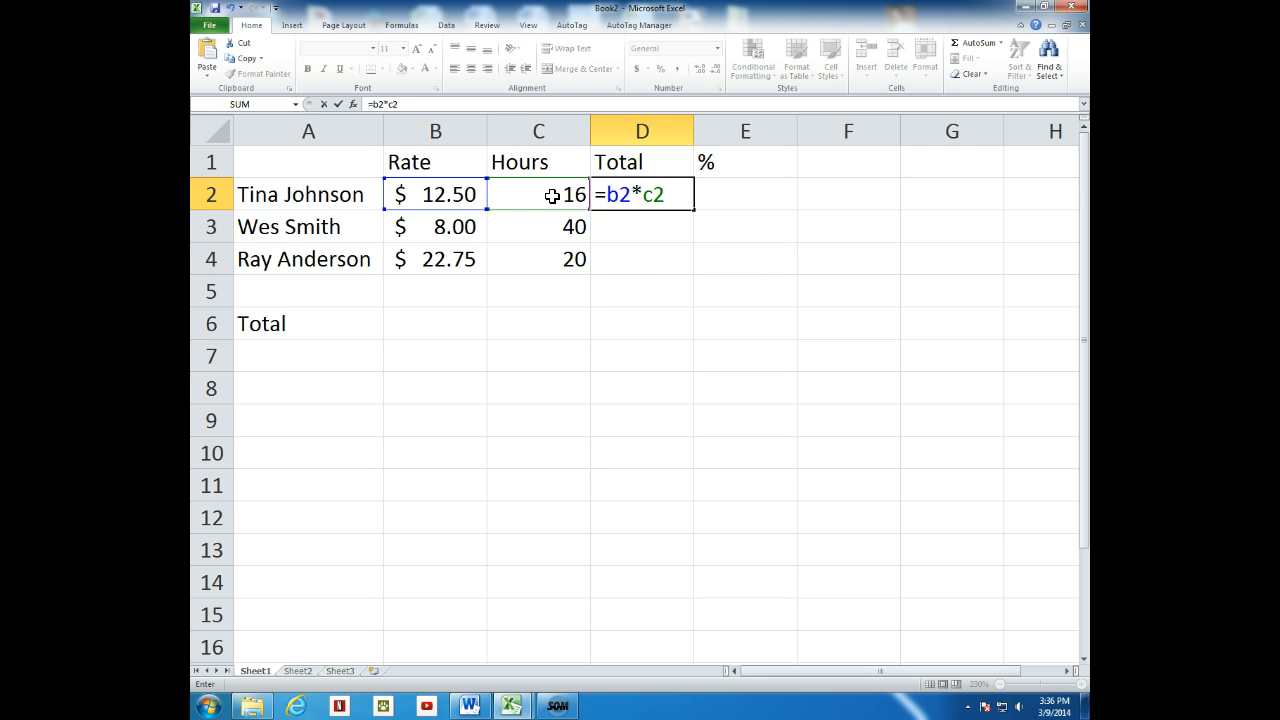
key(Return)
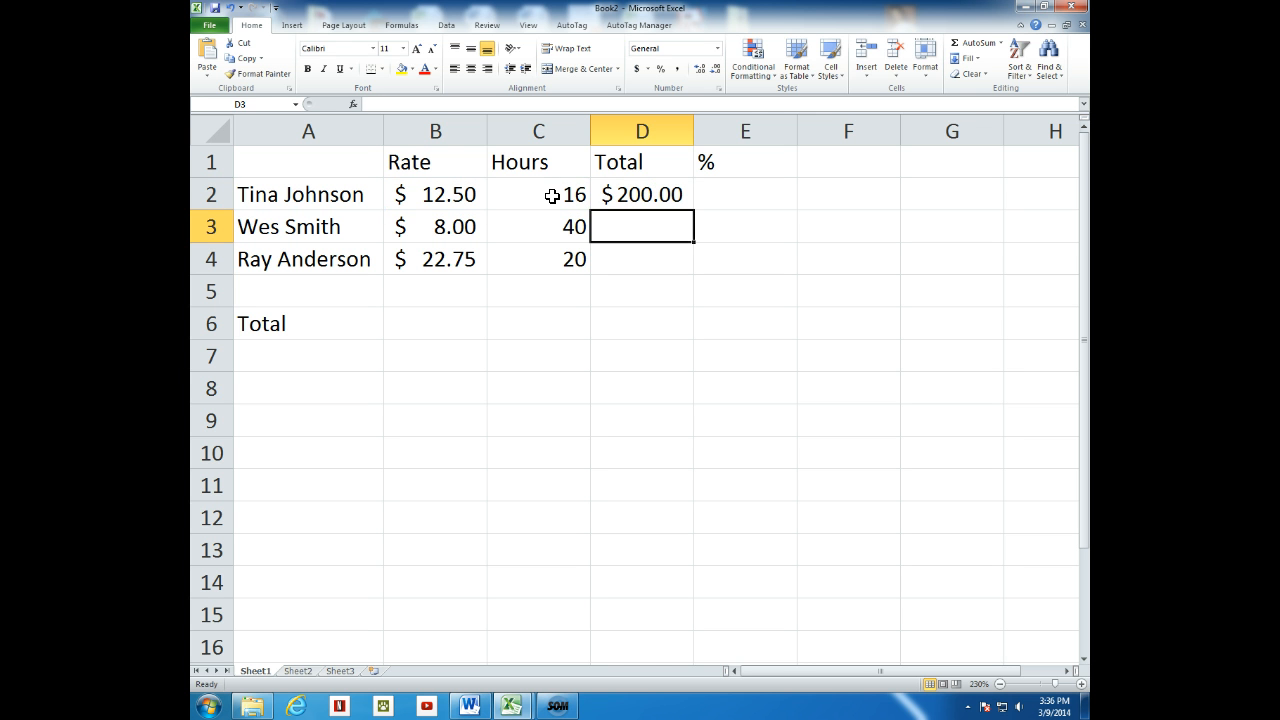
Review the formula in D2 and fill it down through D4 for the remaining employees
click(648, 194)
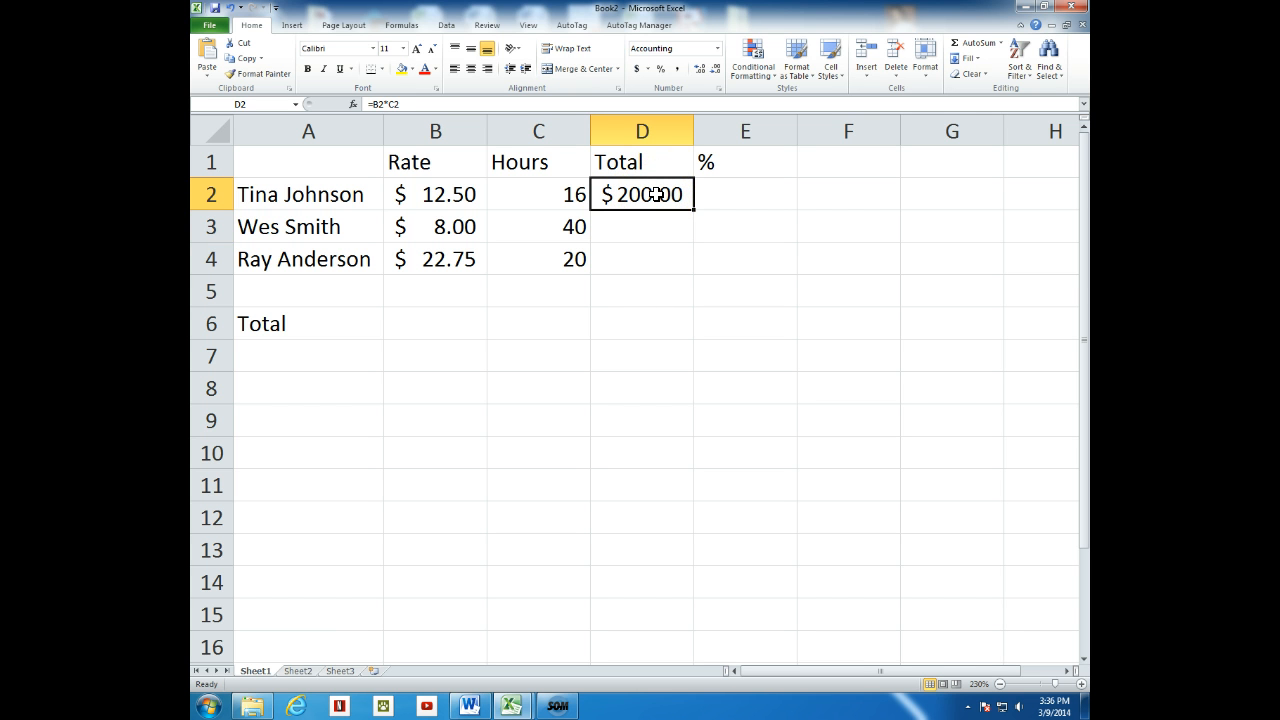
key(F2)
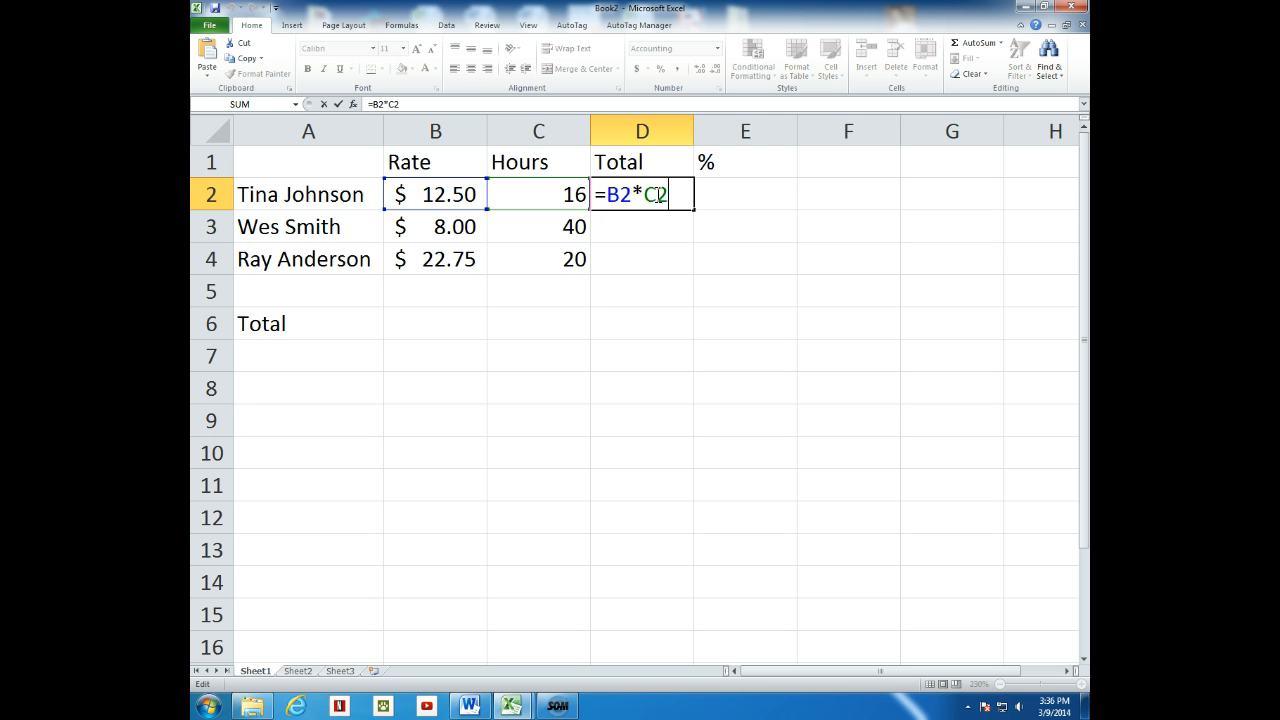
key(Return)
click(655, 194)
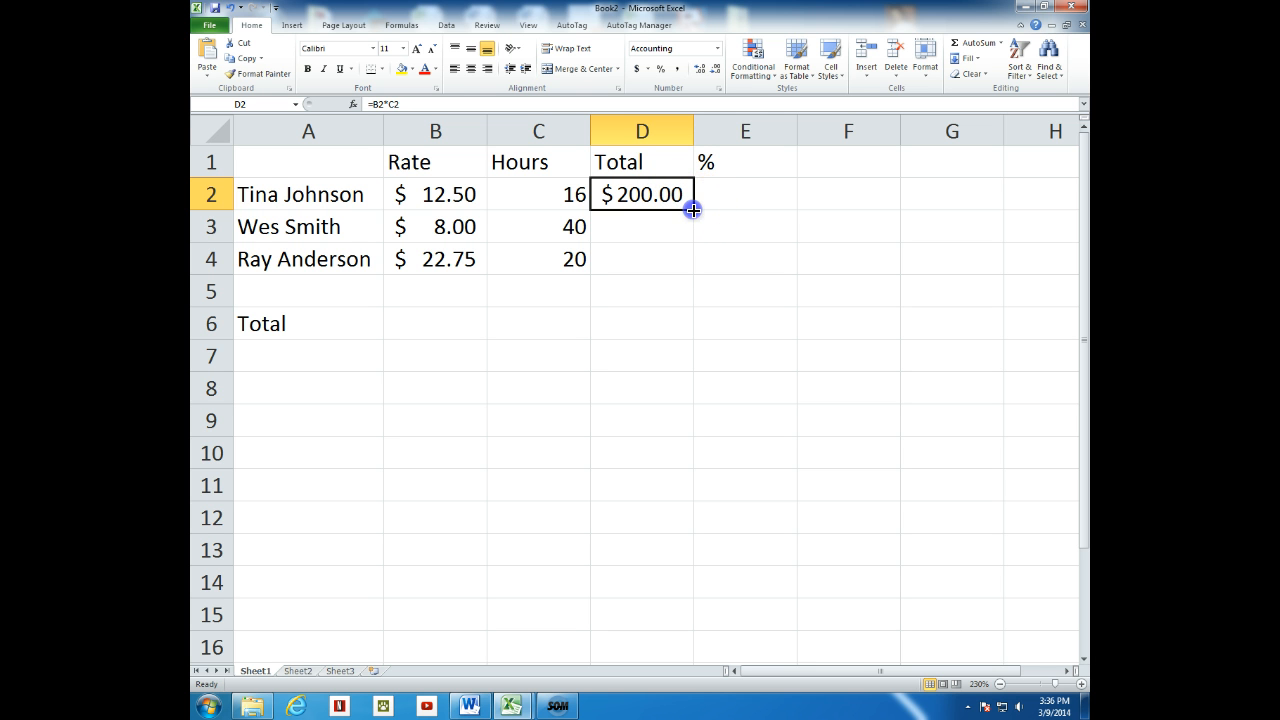
drag(693, 210, 685, 266)
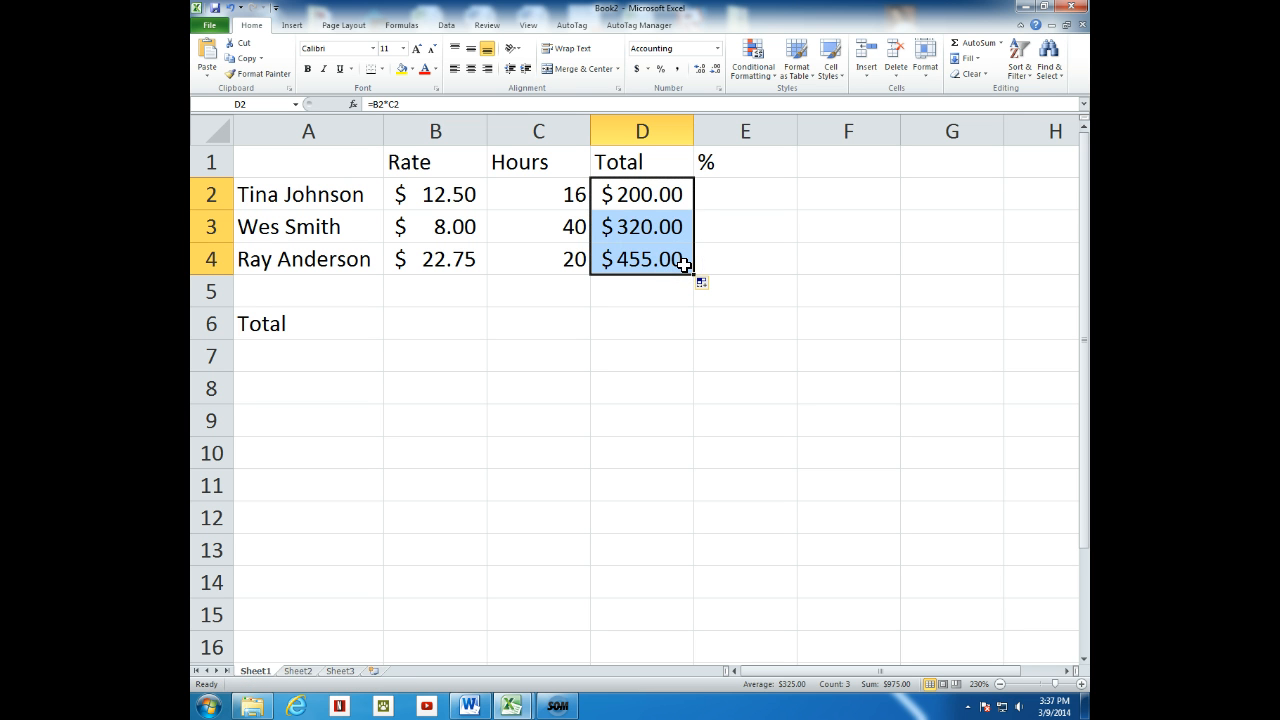
Examine the formulas in D2, D3 and D4 to compare their row references
click(664, 195)
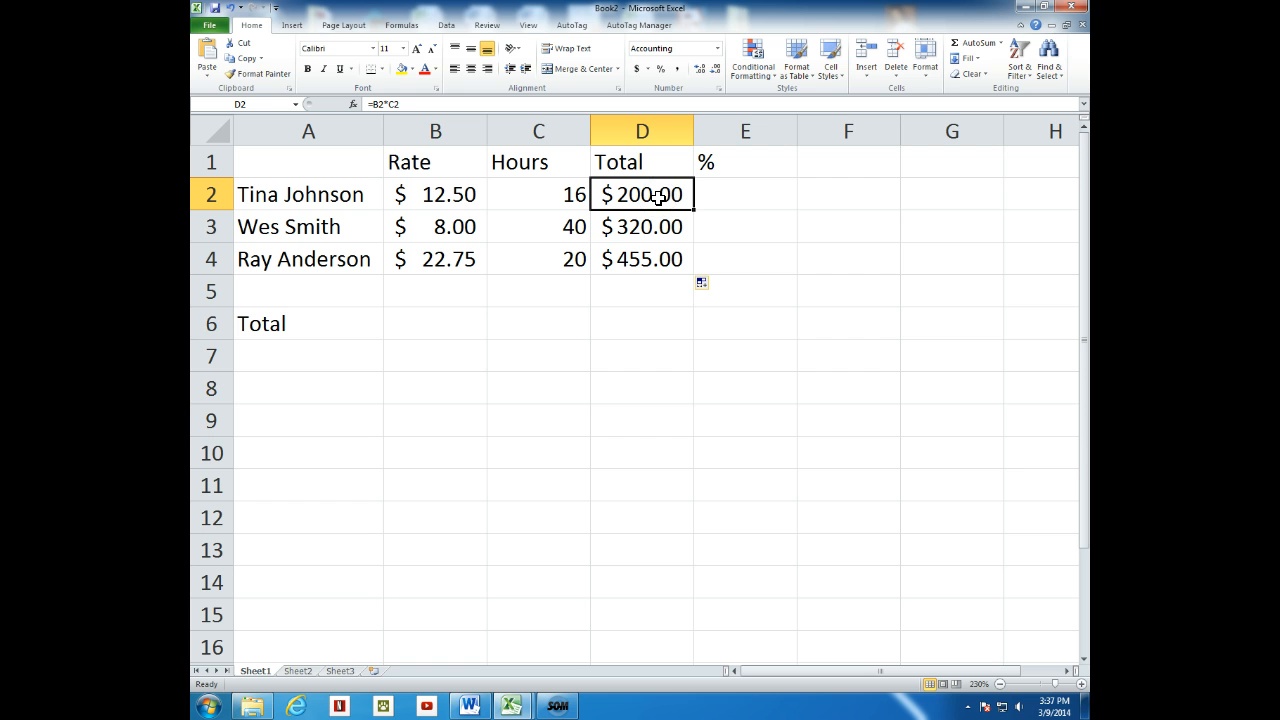
double_click(657, 196)
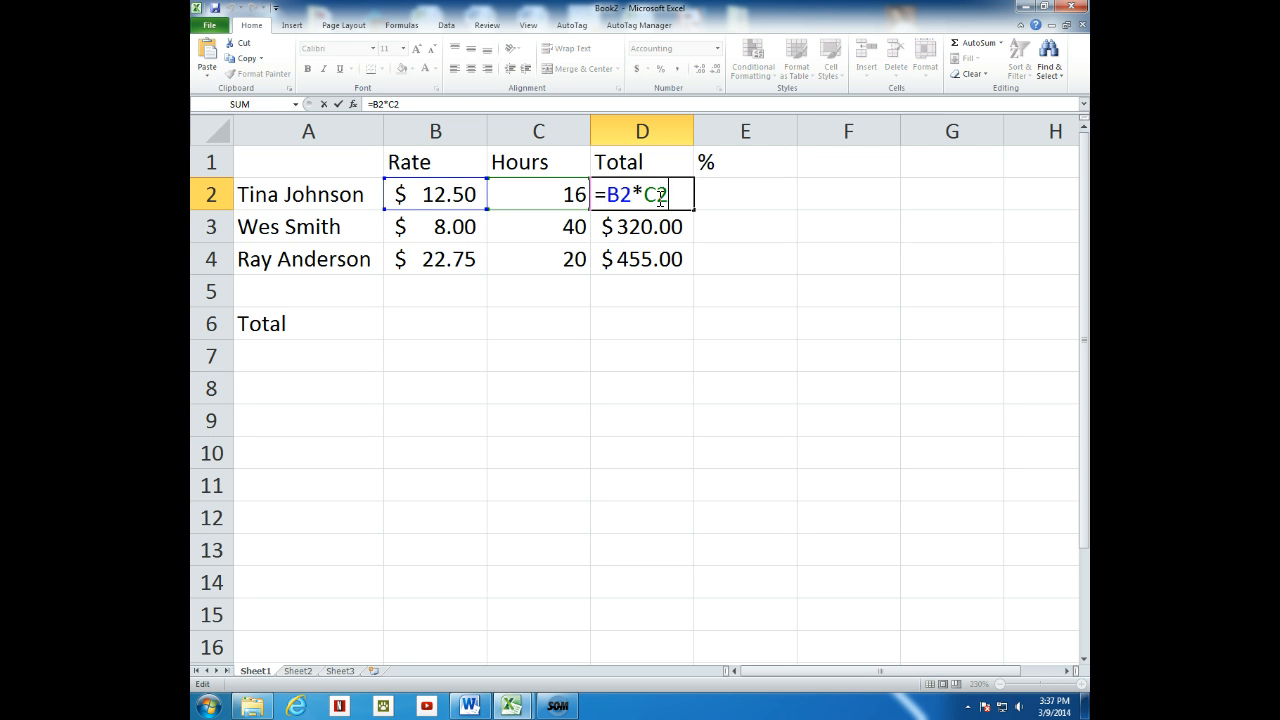
click(652, 222)
double_click(652, 225)
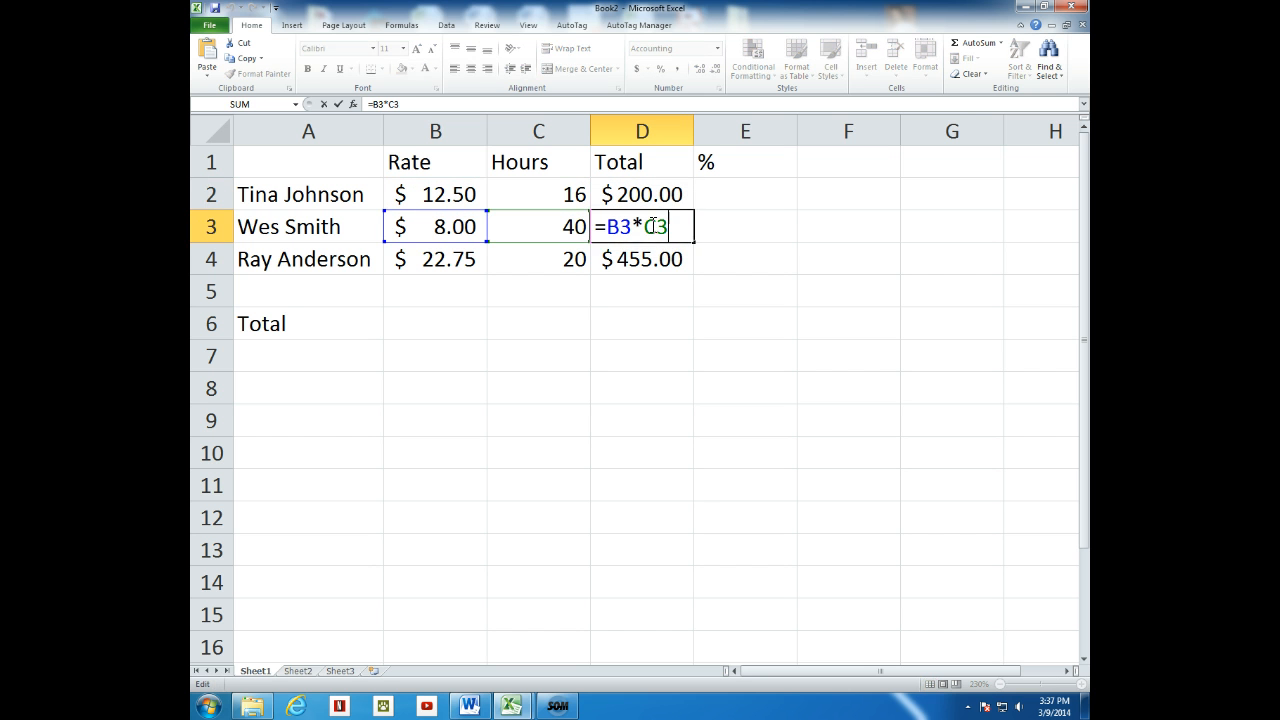
click(645, 252)
double_click(641, 254)
click(658, 195)
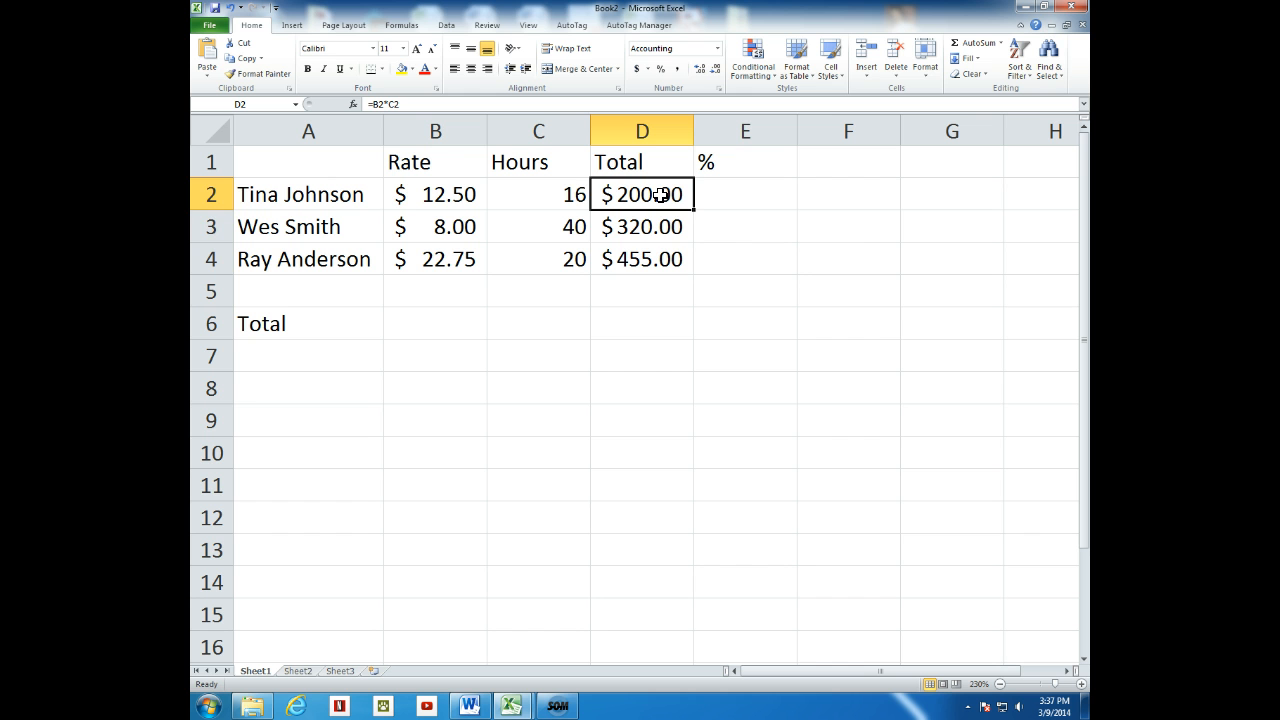
key(Down)
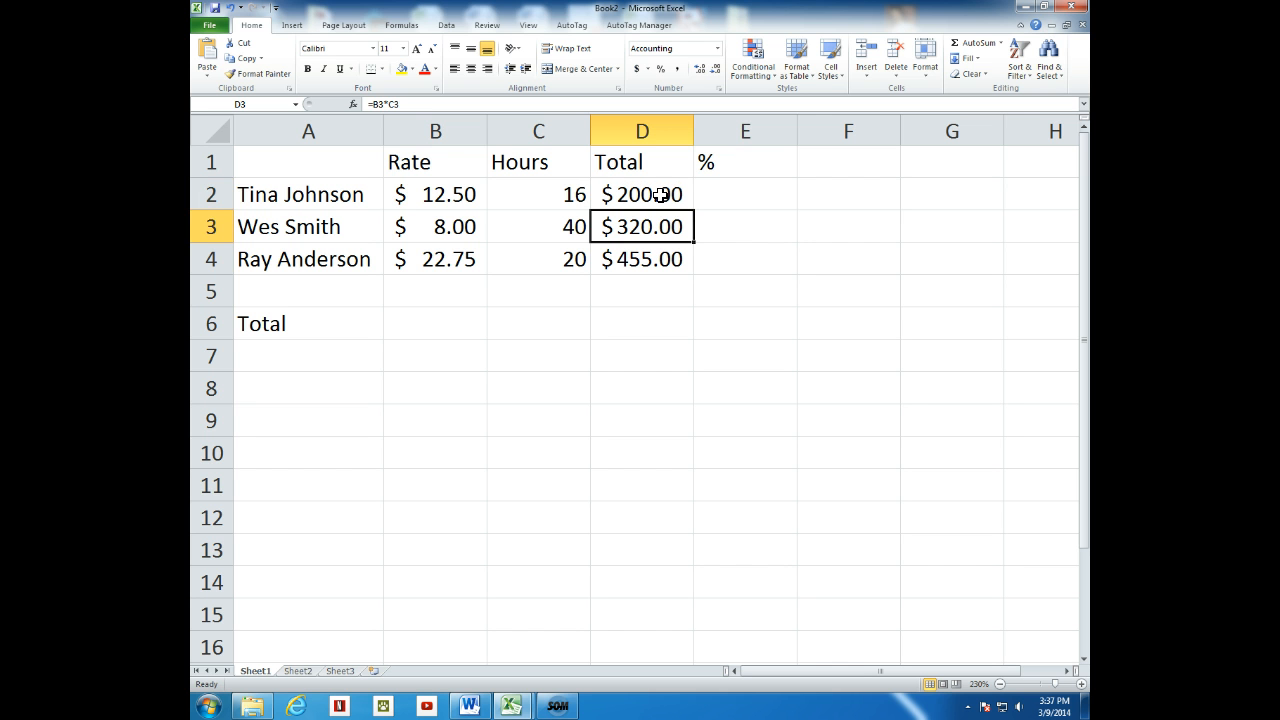
key(Down)
key(Up)
key(Up)
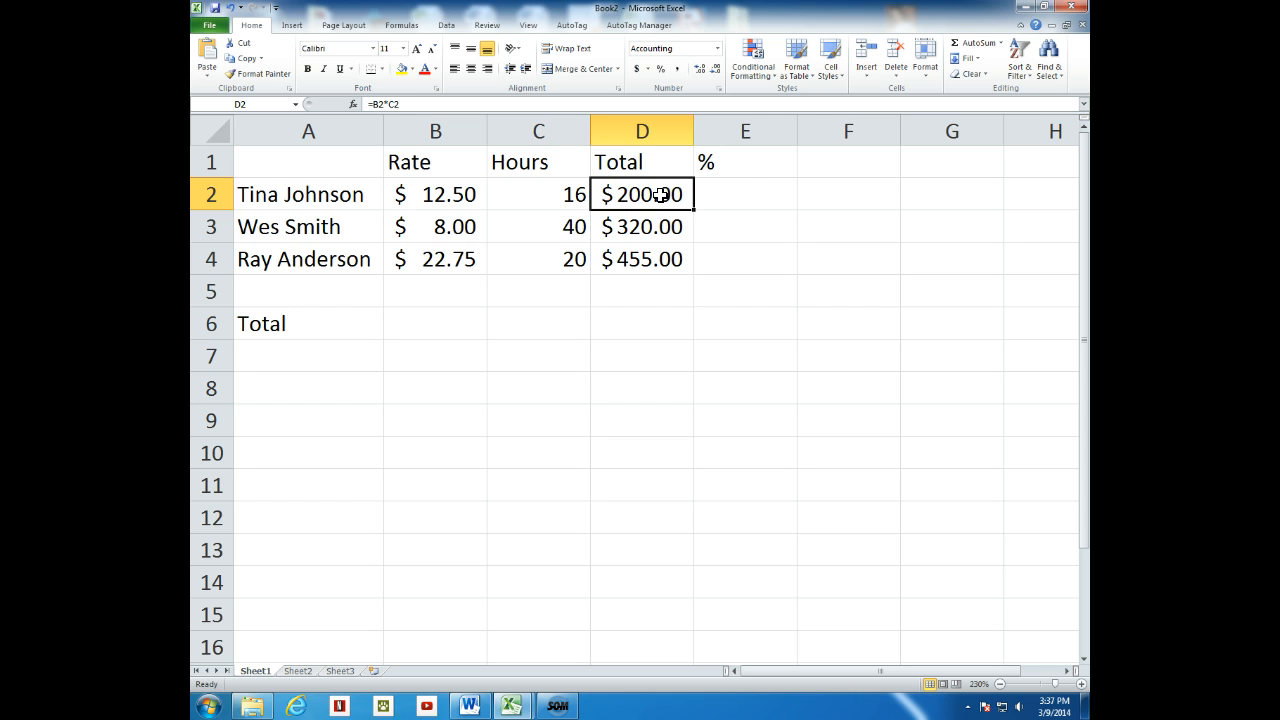
Enter the addition formula =D2+D3+D4 in D6 to total the pay column
click(618, 322)
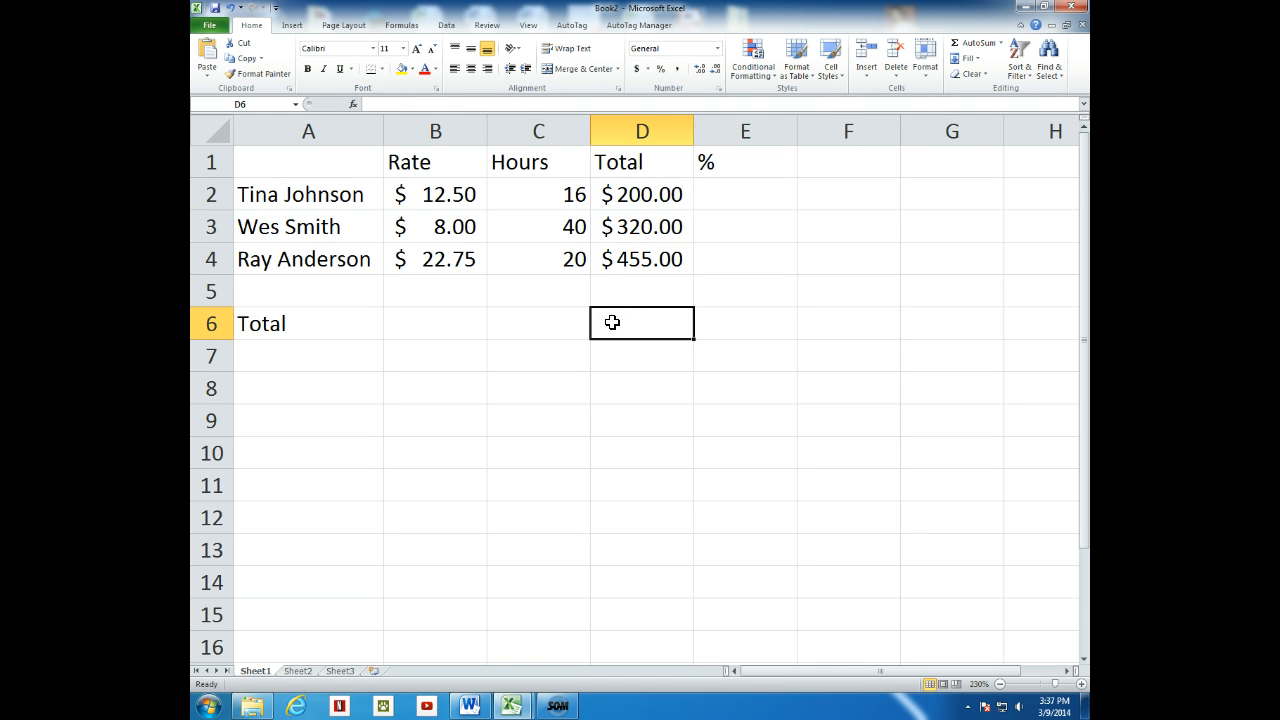
text(=)
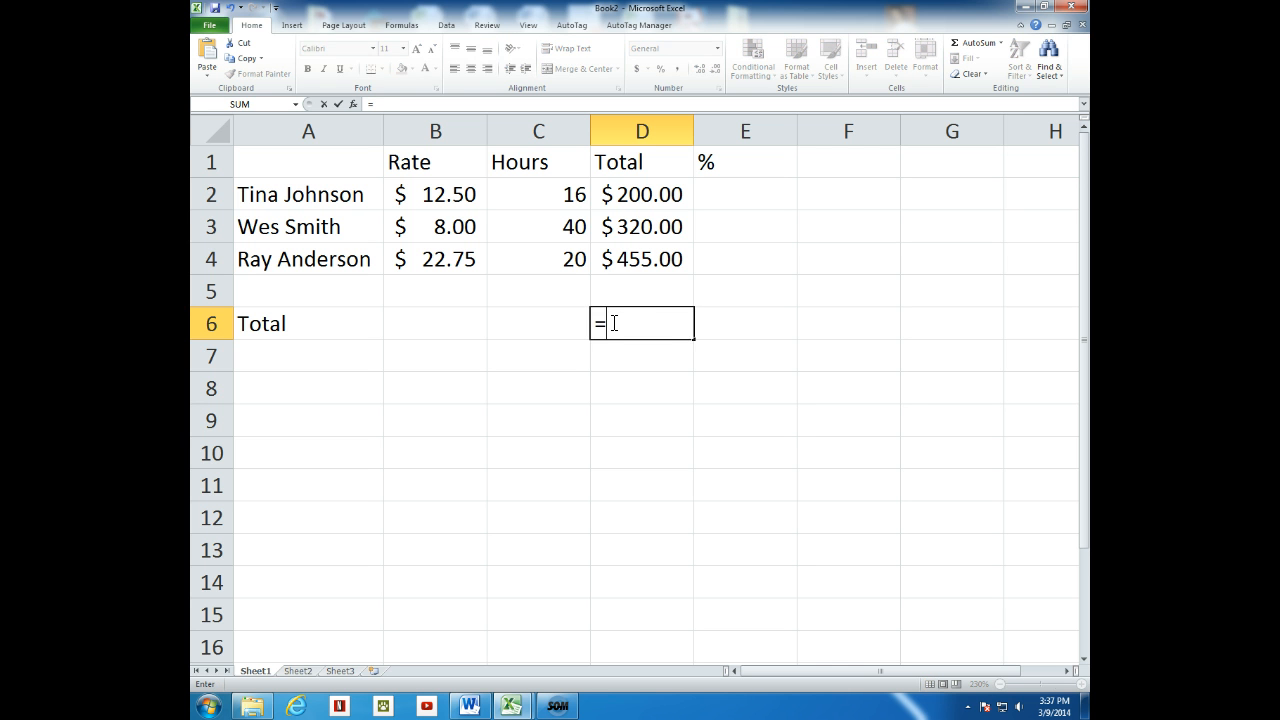
text(d2+)
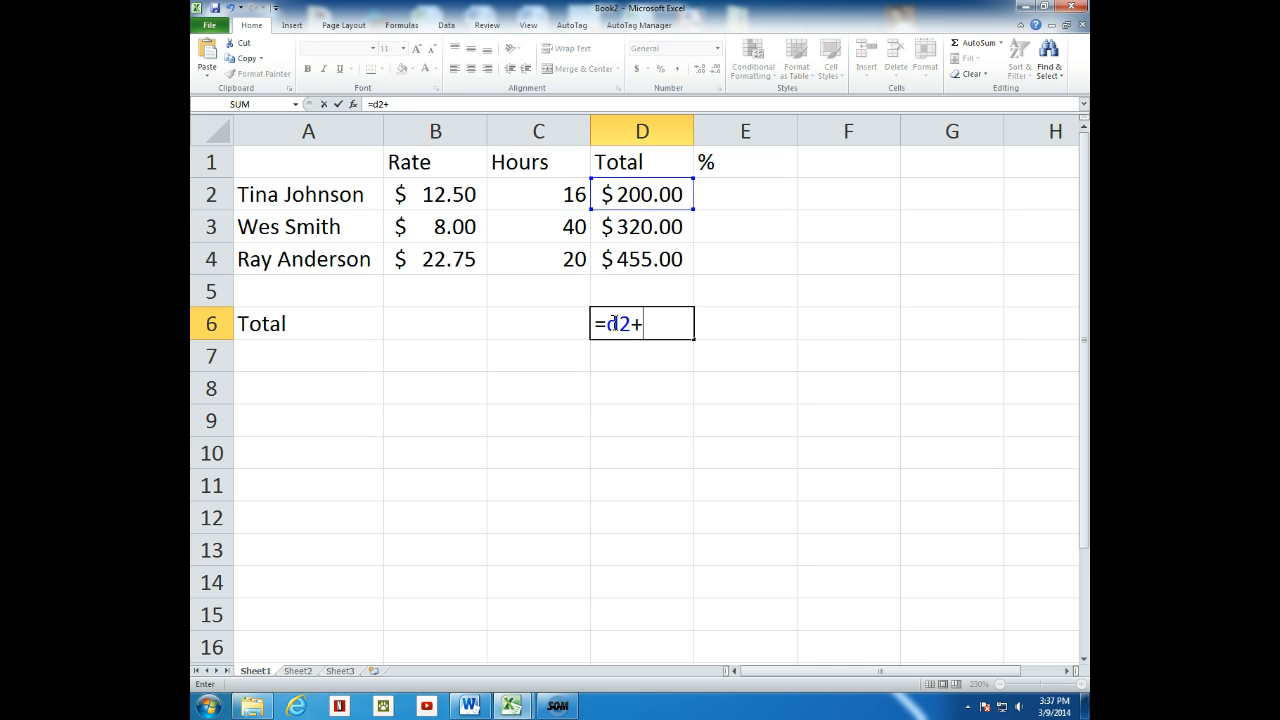
text(d3+d4)
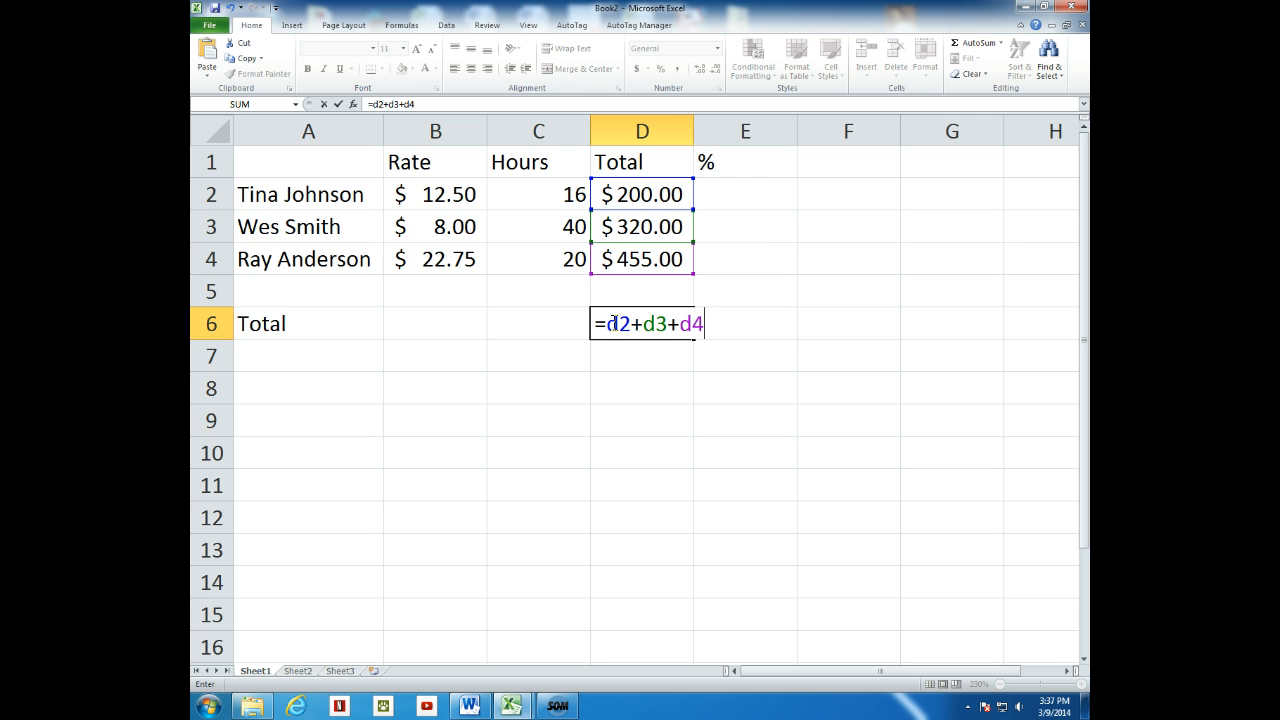
key(Return)
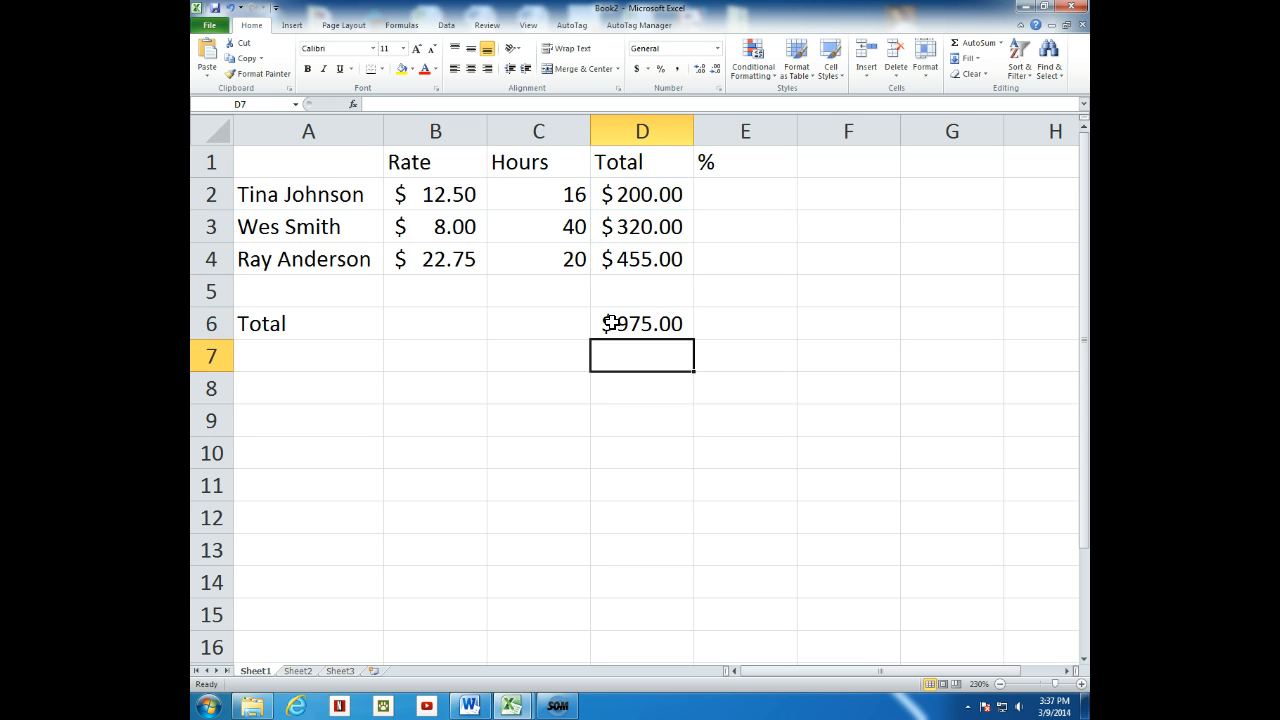
Replace the addition formula in D6 with =SUM(D2:D4)
click(631, 325)
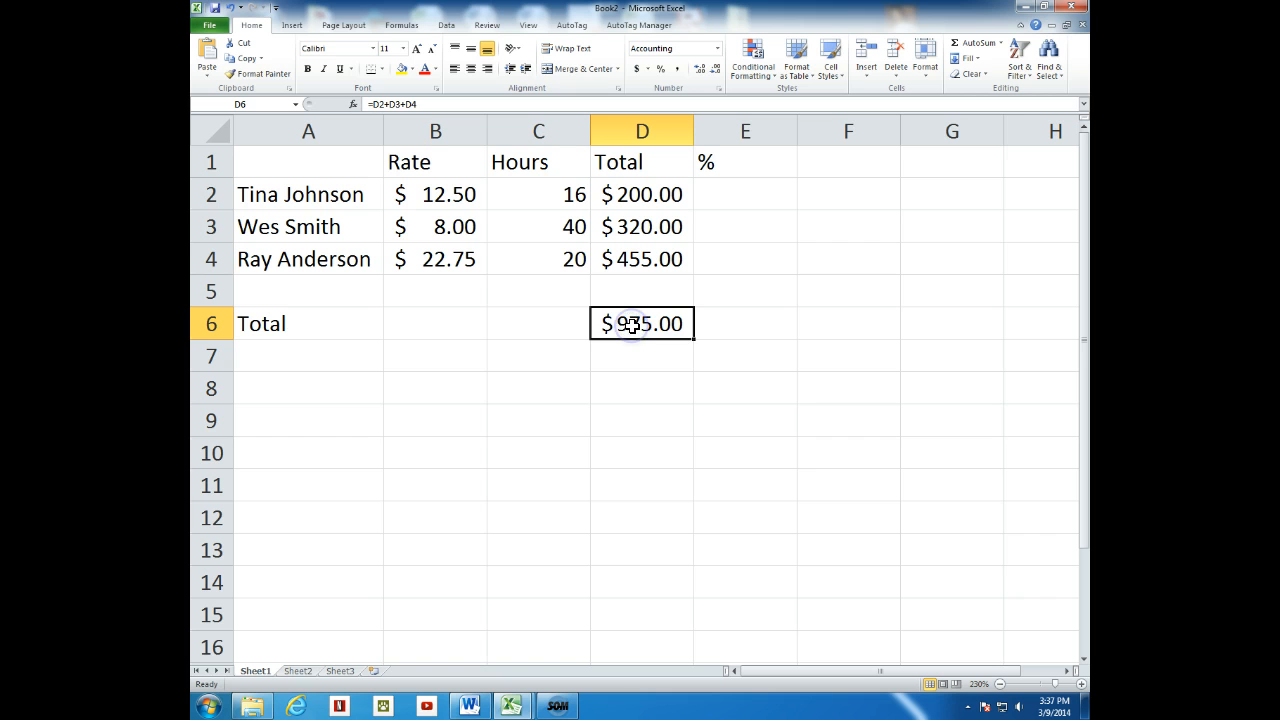
key(Delete)
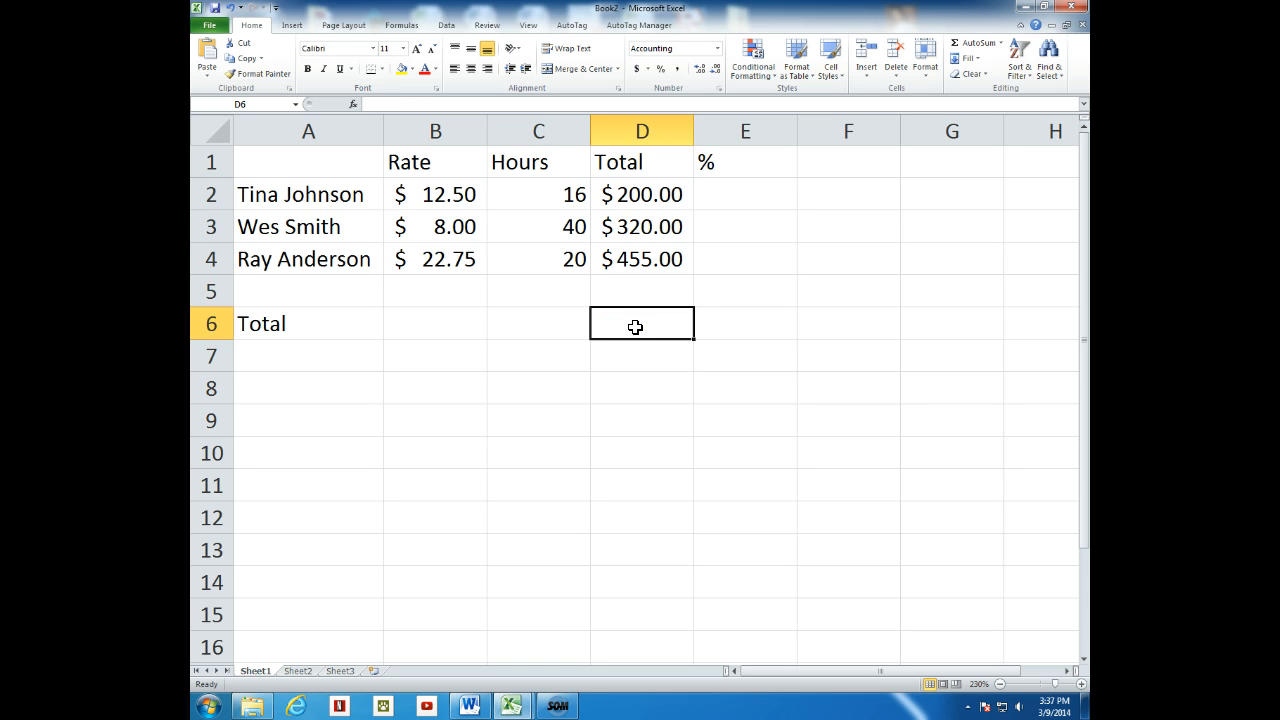
text(=sum)
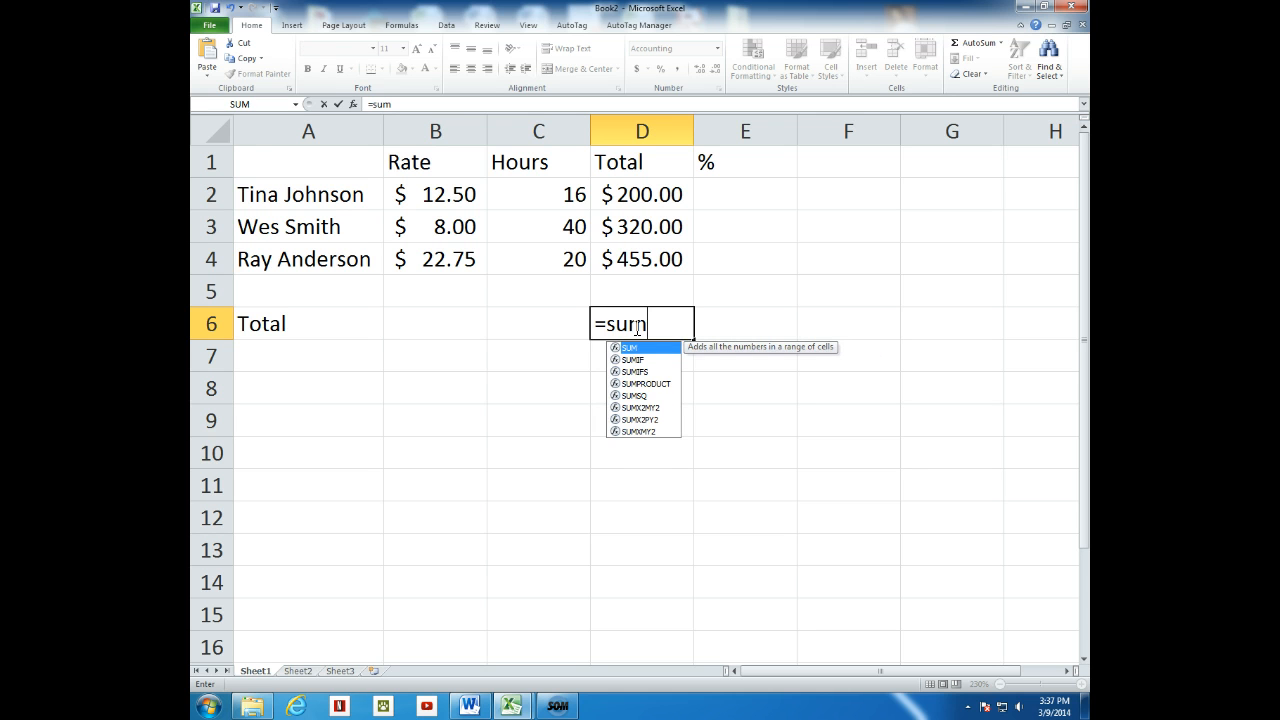
text(()
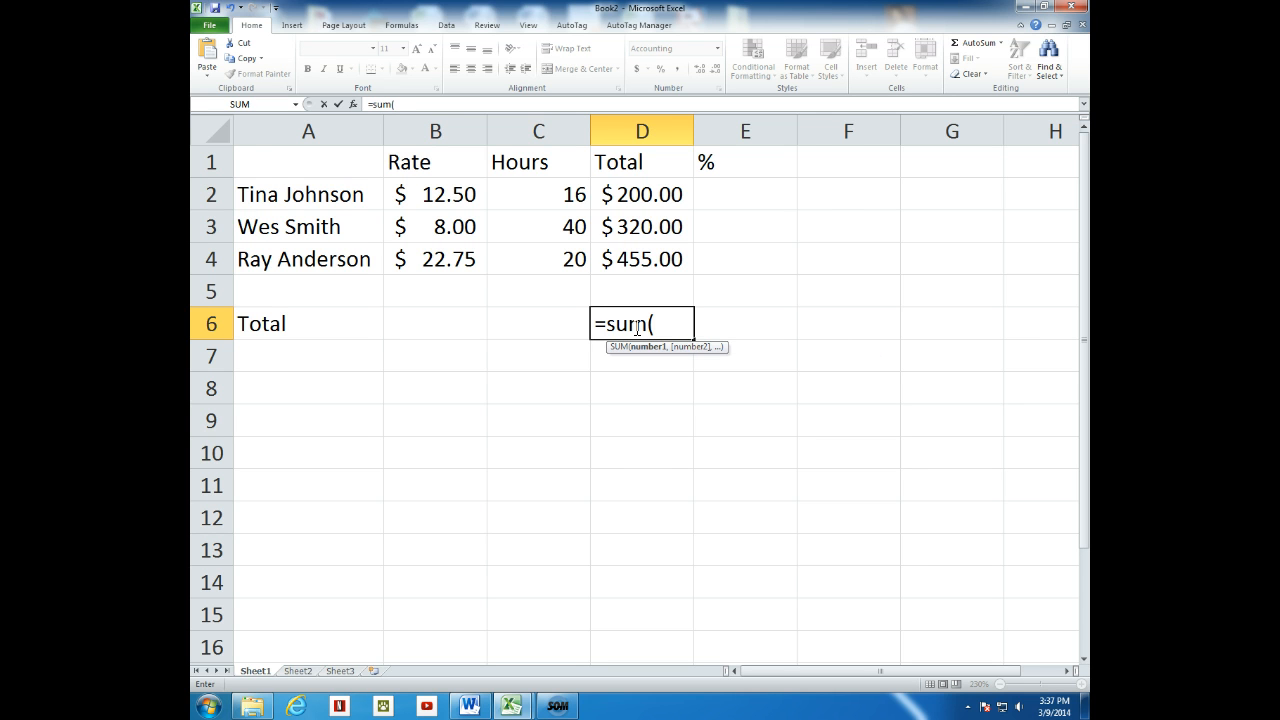
text(d2:d4))
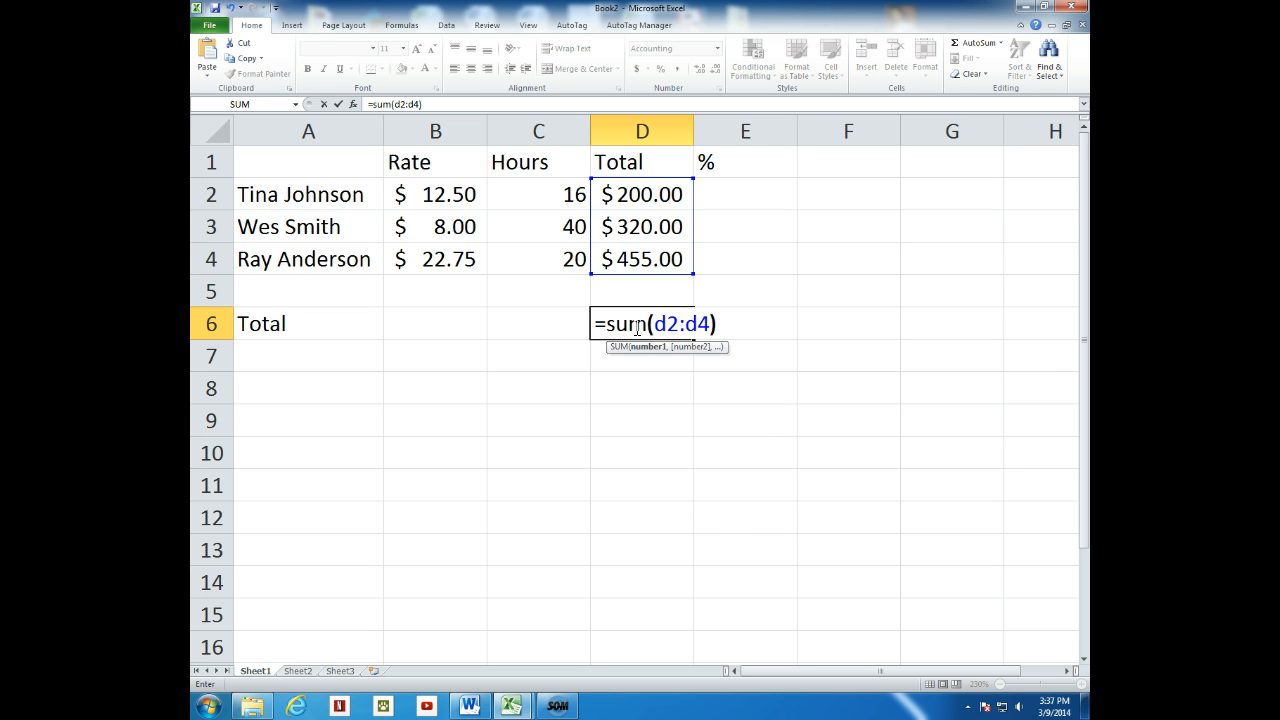
key(Return)
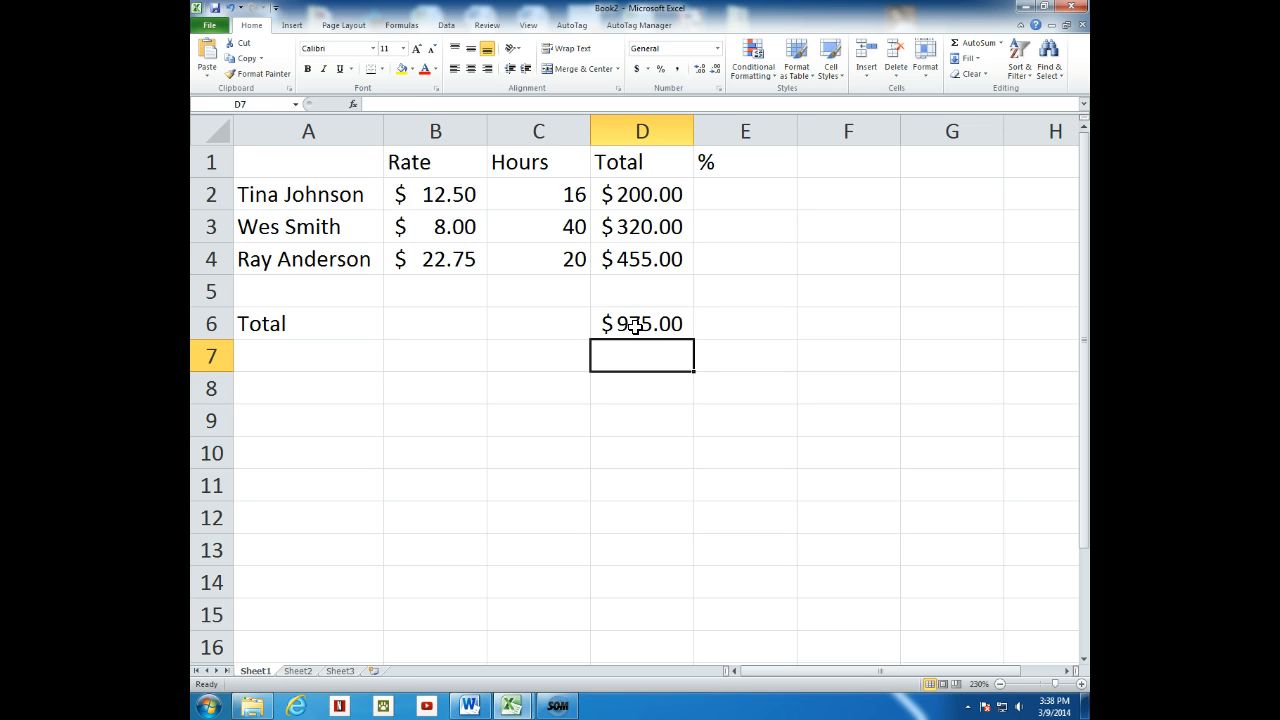
Clear the SUM formula from D6 and leave the empty cell selected
click(635, 326)
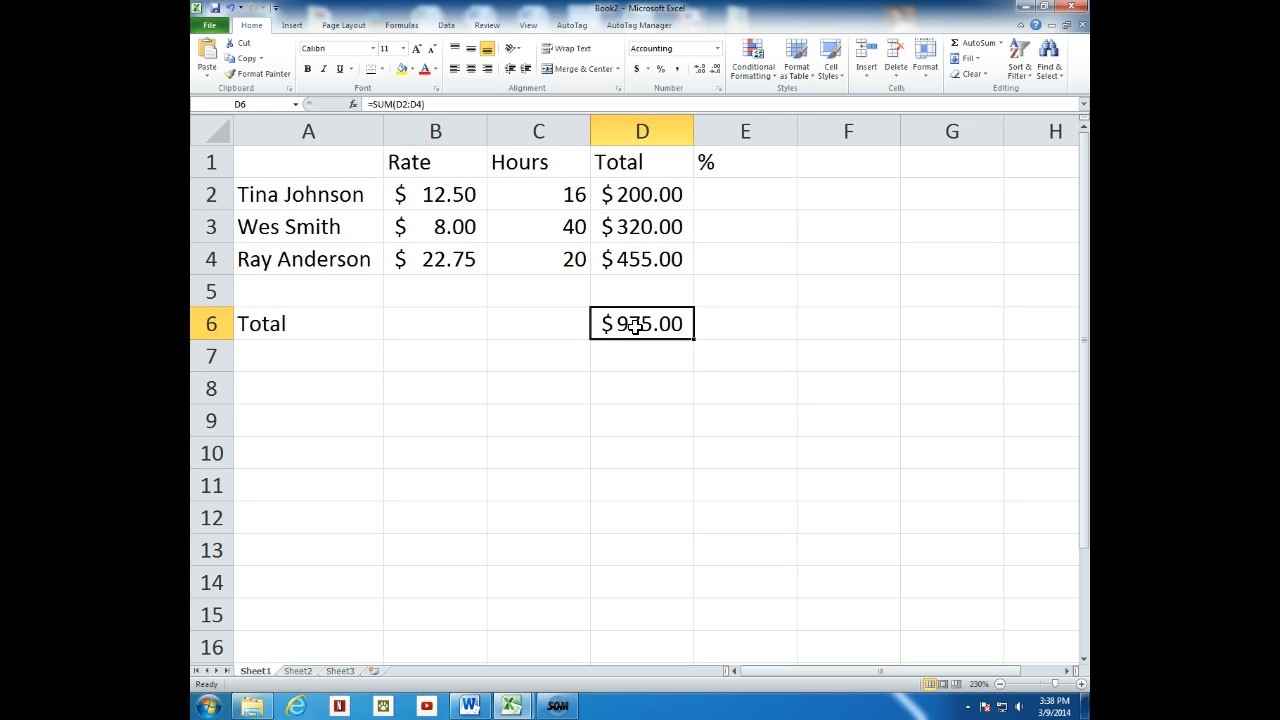
key(Delete)
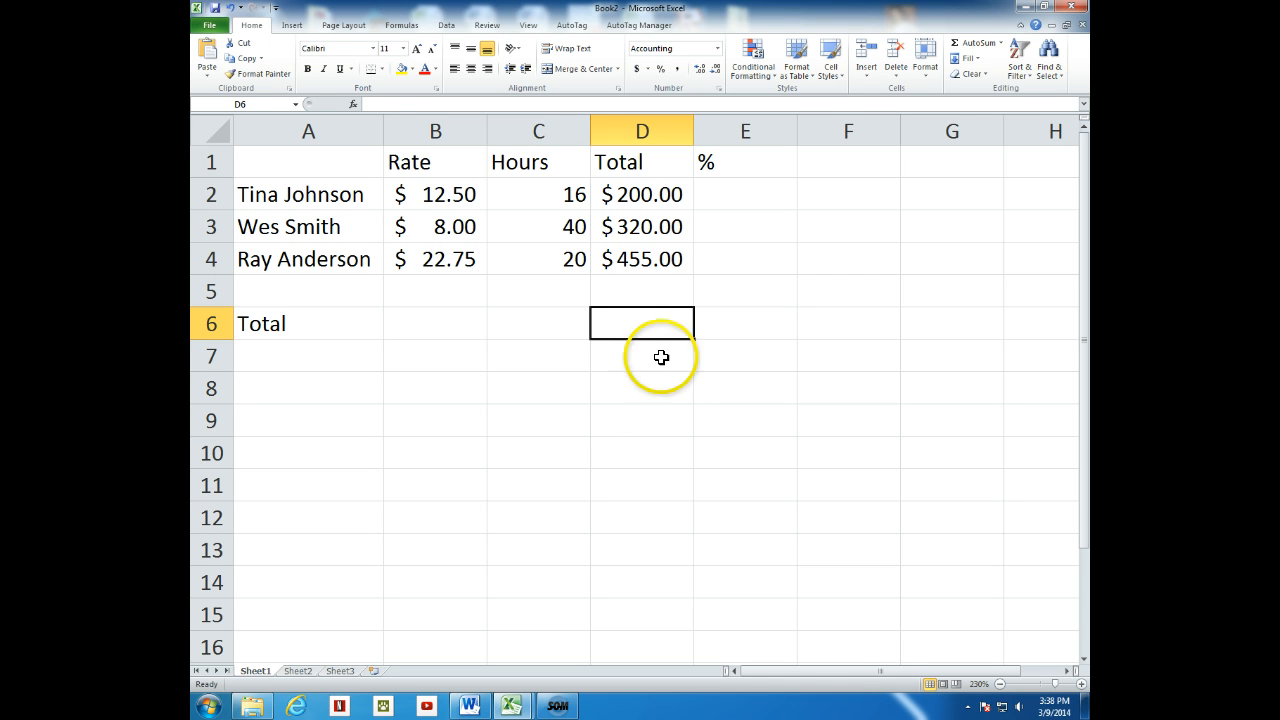
drag(645, 199, 655, 326)
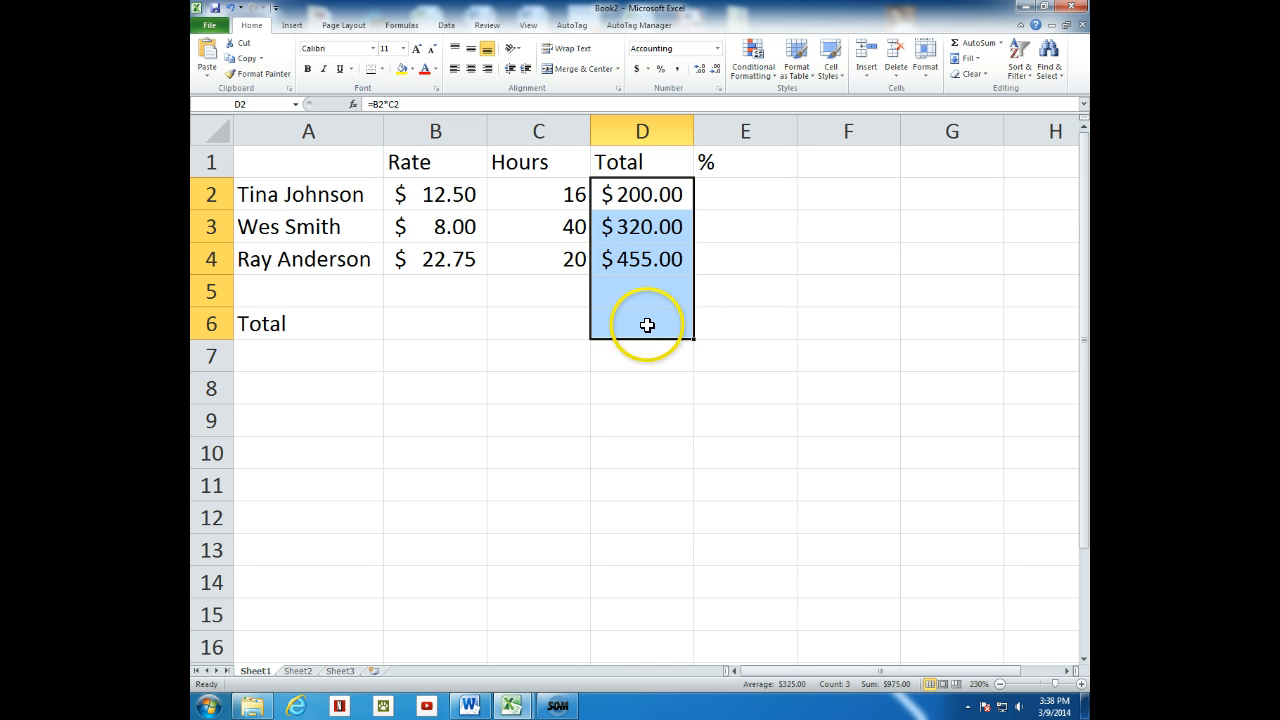
click(617, 387)
click(646, 323)
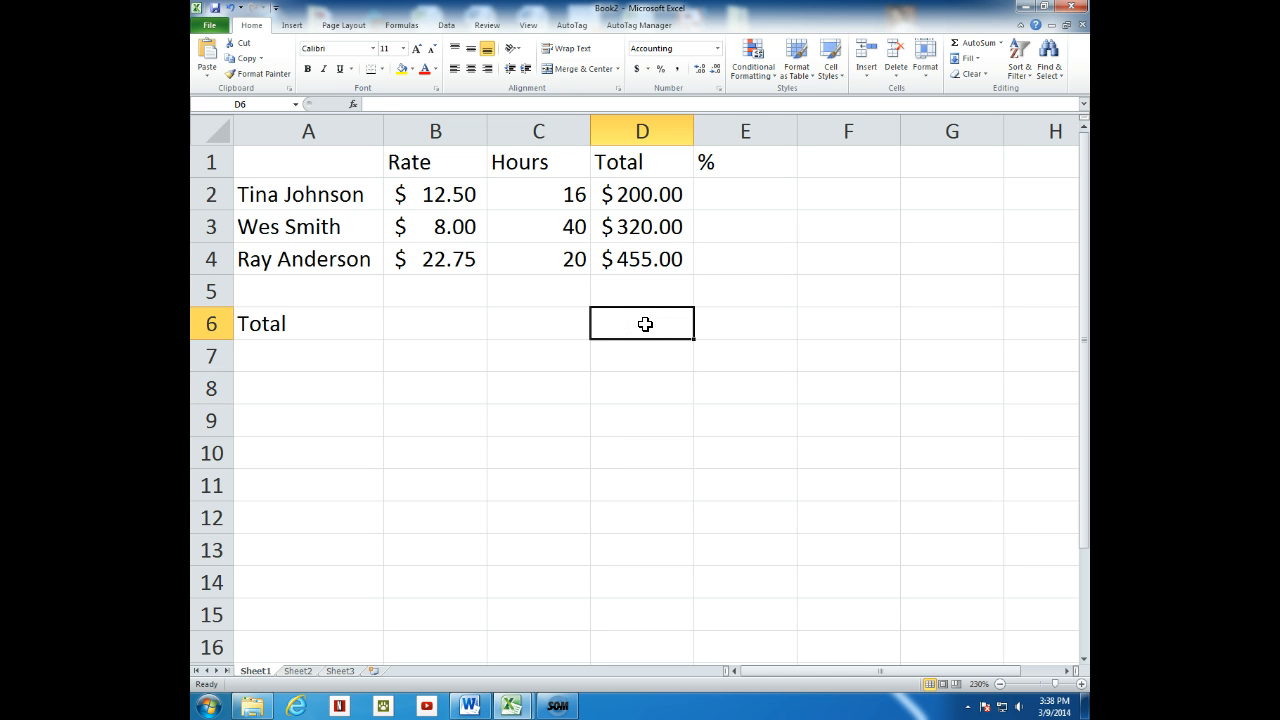
Total the pay column in D6 with AutoSum over D2:D5 and check the resulting formula
click(645, 325)
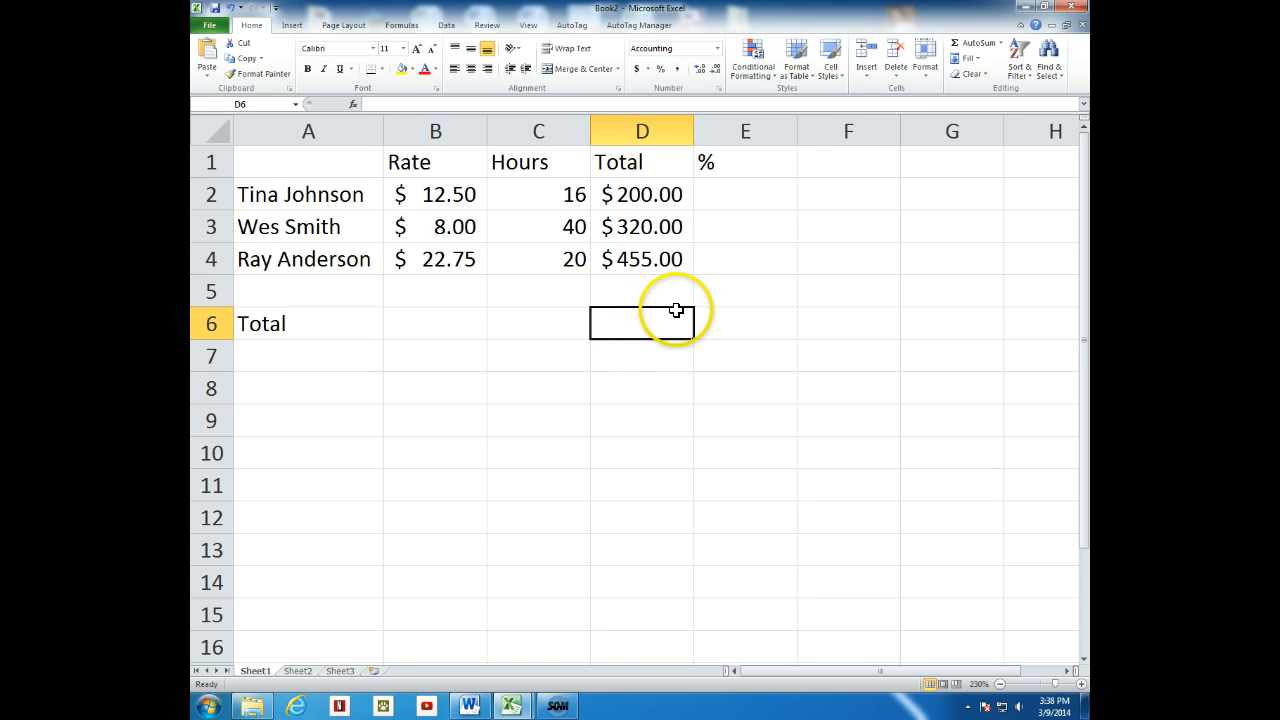
click(1003, 50)
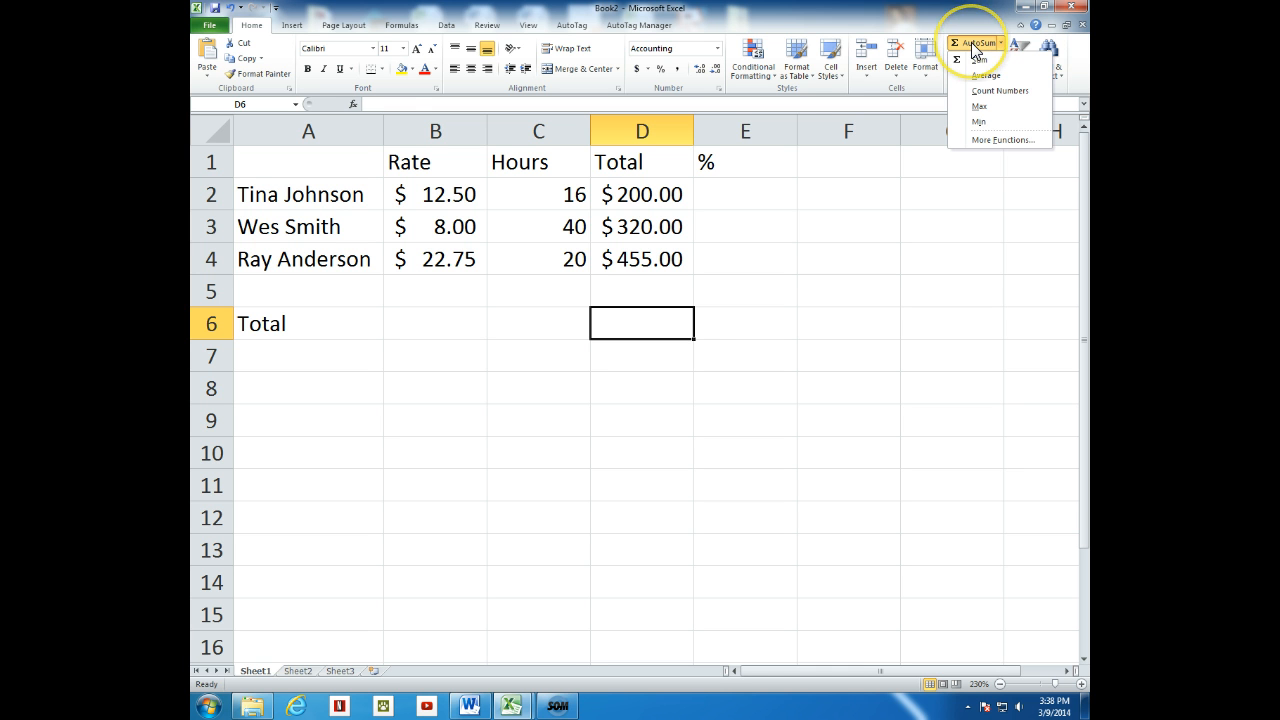
click(973, 47)
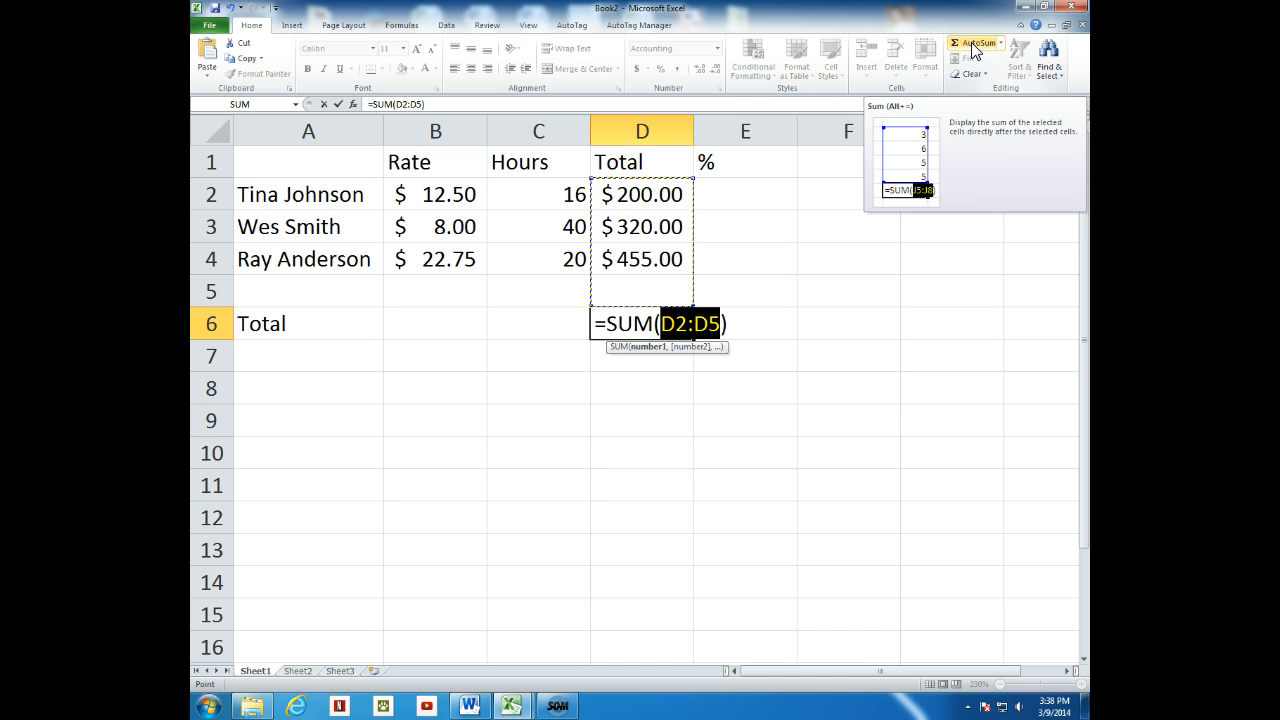
key(Return)
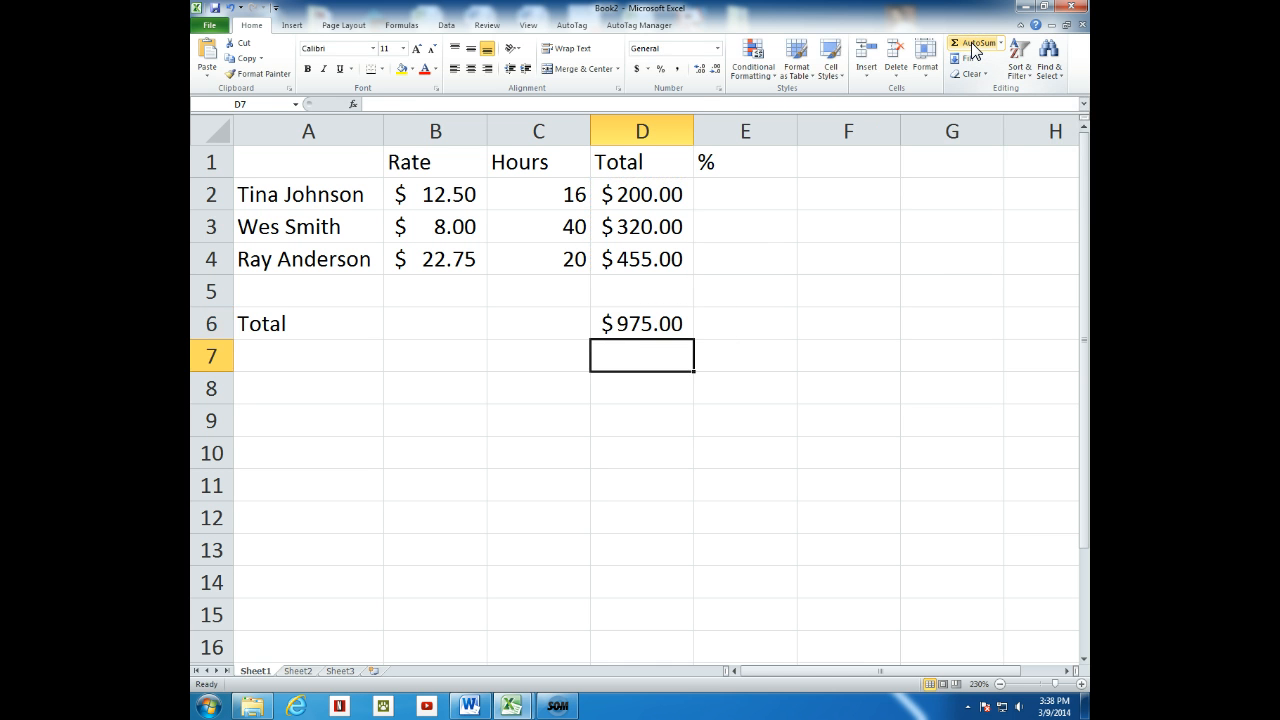
click(642, 324)
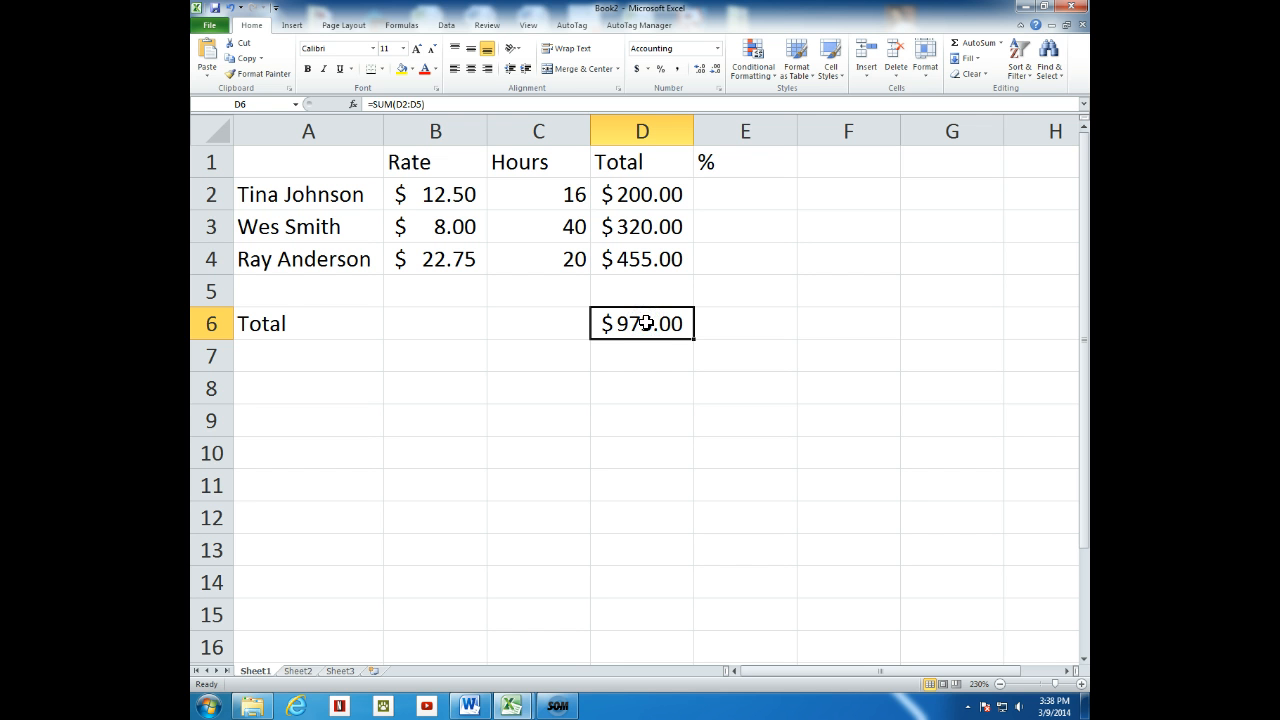
click(652, 356)
click(654, 328)
Change the hours in C2 to 8
click(560, 195)
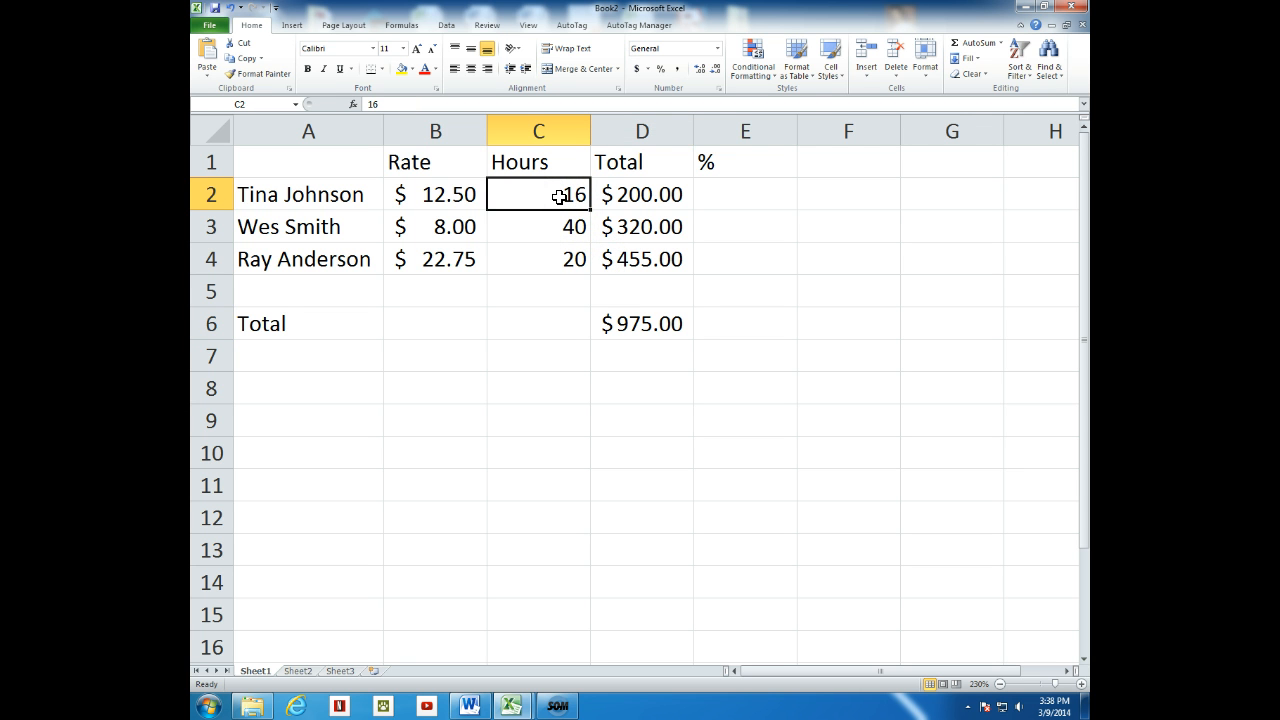
text(8)
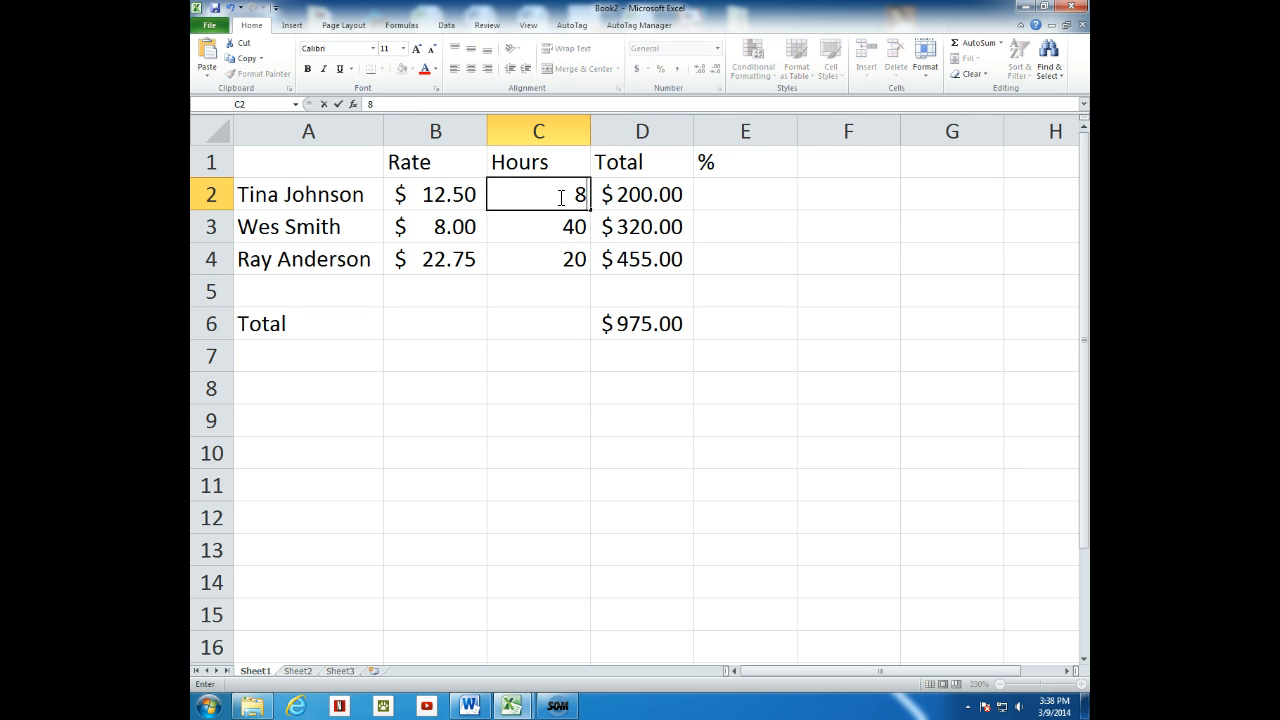
key(Return)
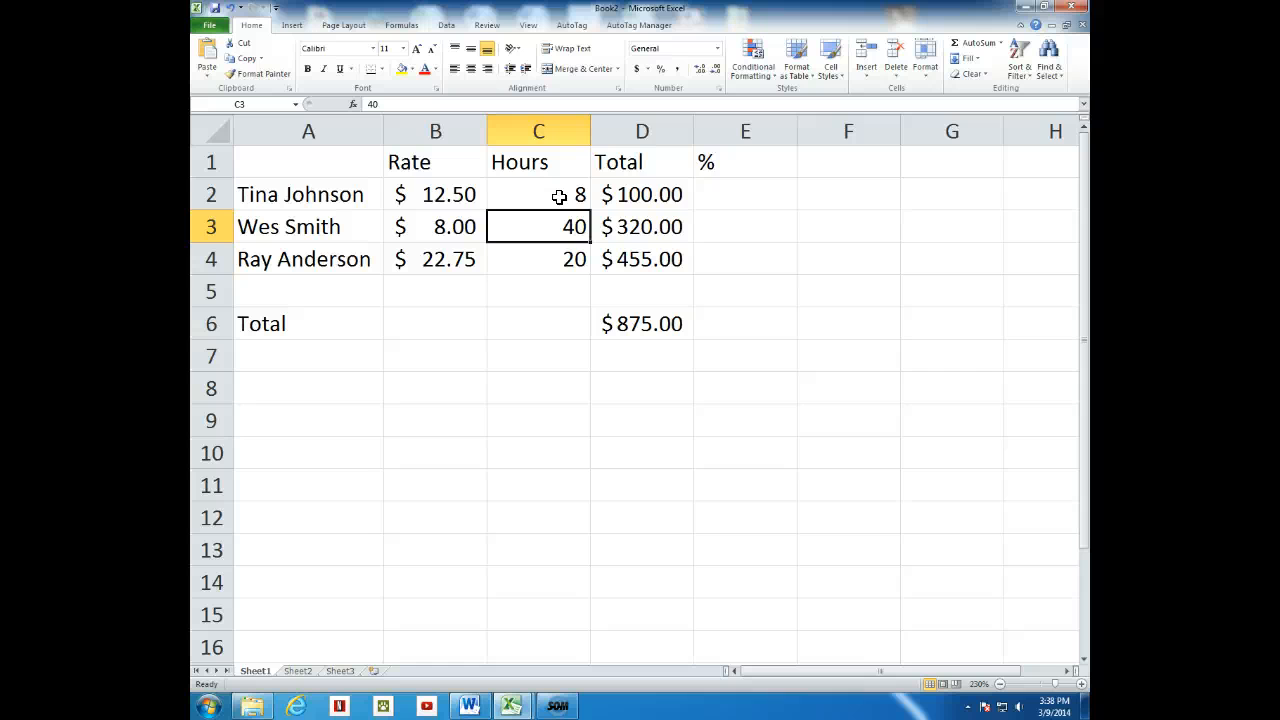
Enter the formula =D2/$D$6 in E2 to calculate the first employee's share of total pay
click(734, 199)
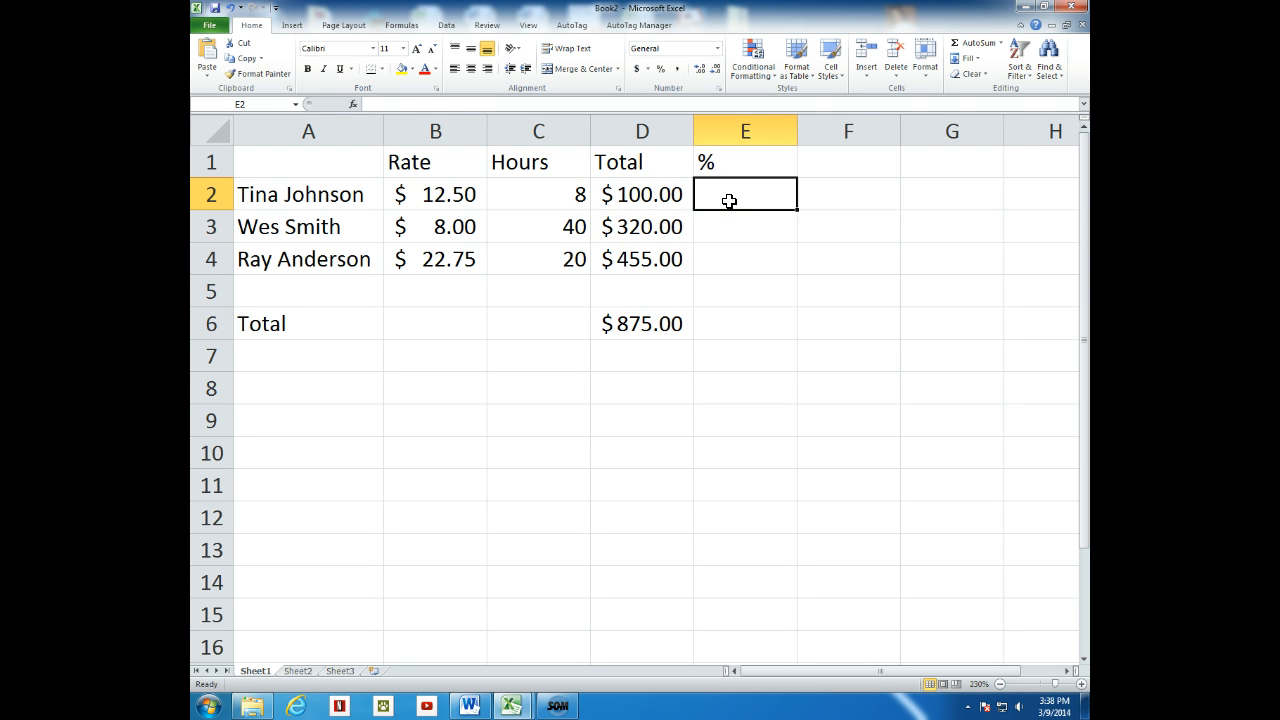
click(648, 195)
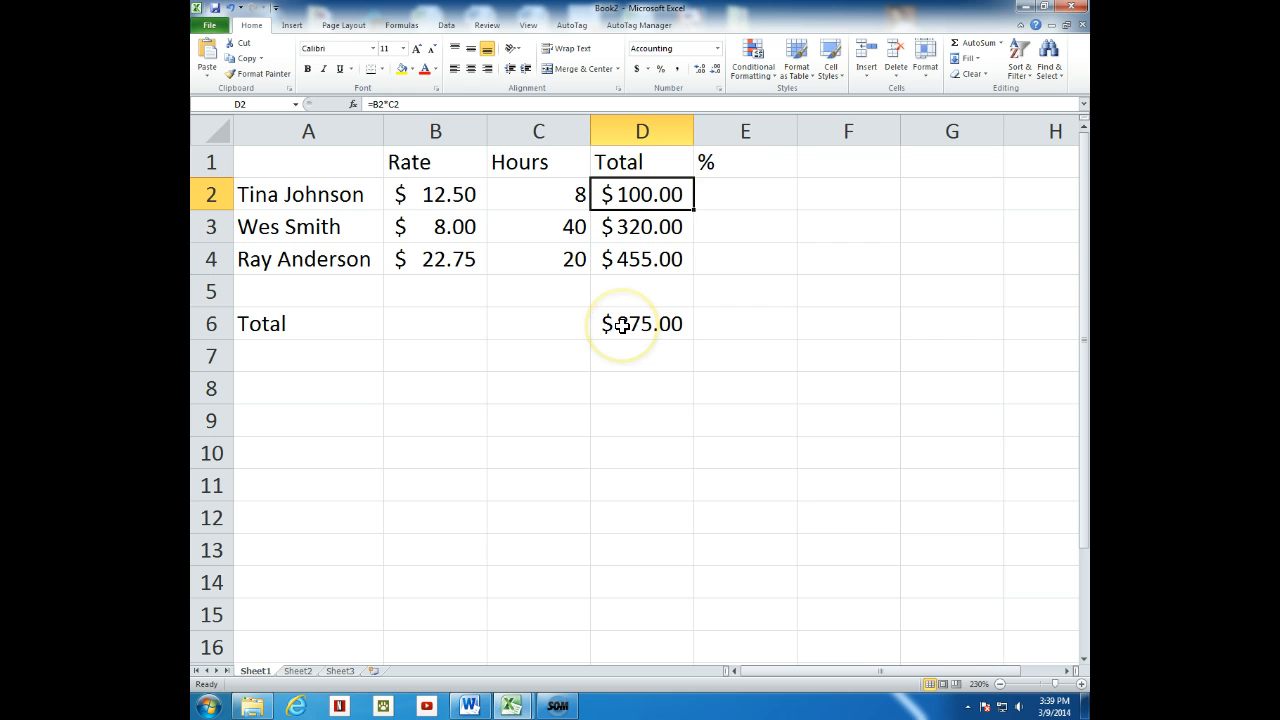
click(735, 194)
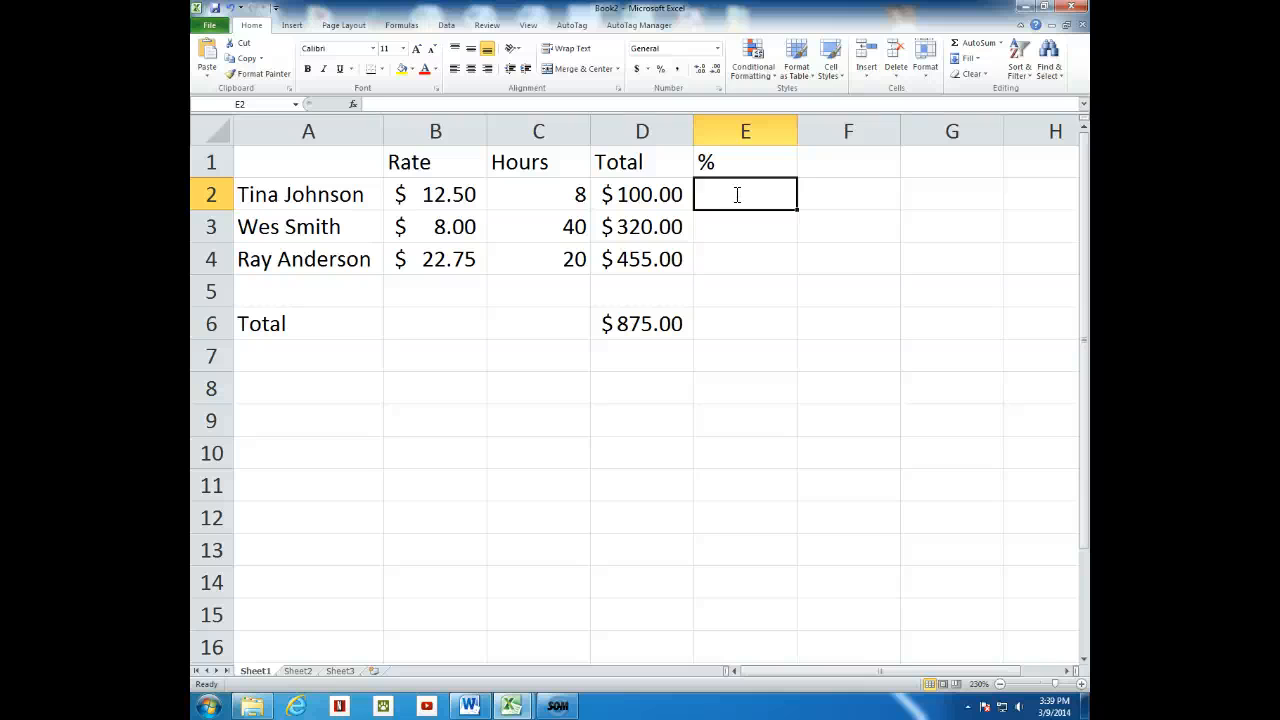
text(=)
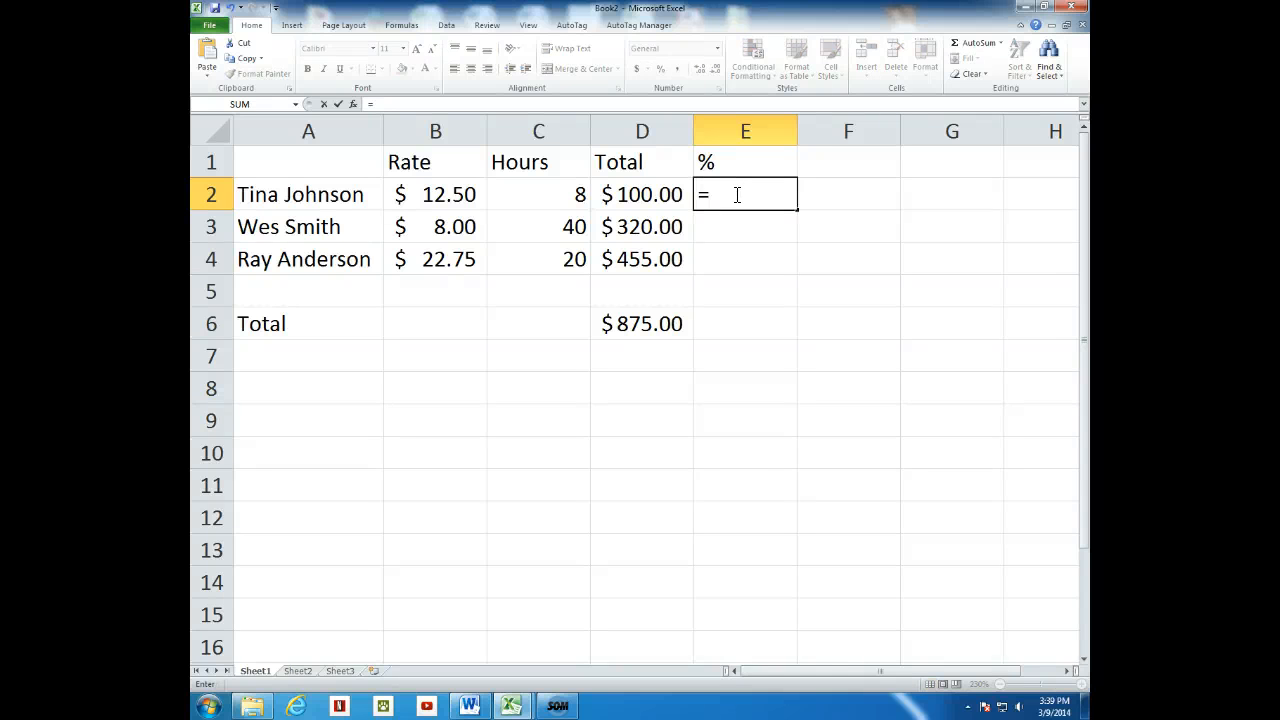
text(d2)
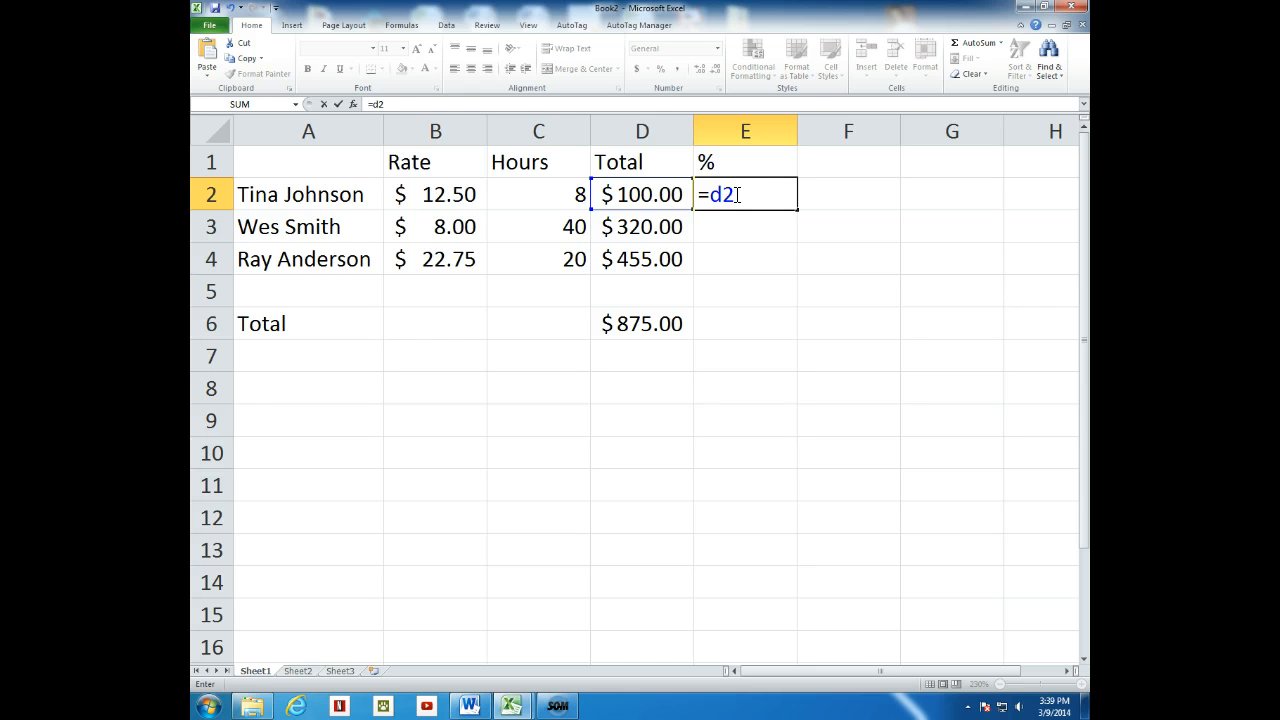
text(/$d$6)
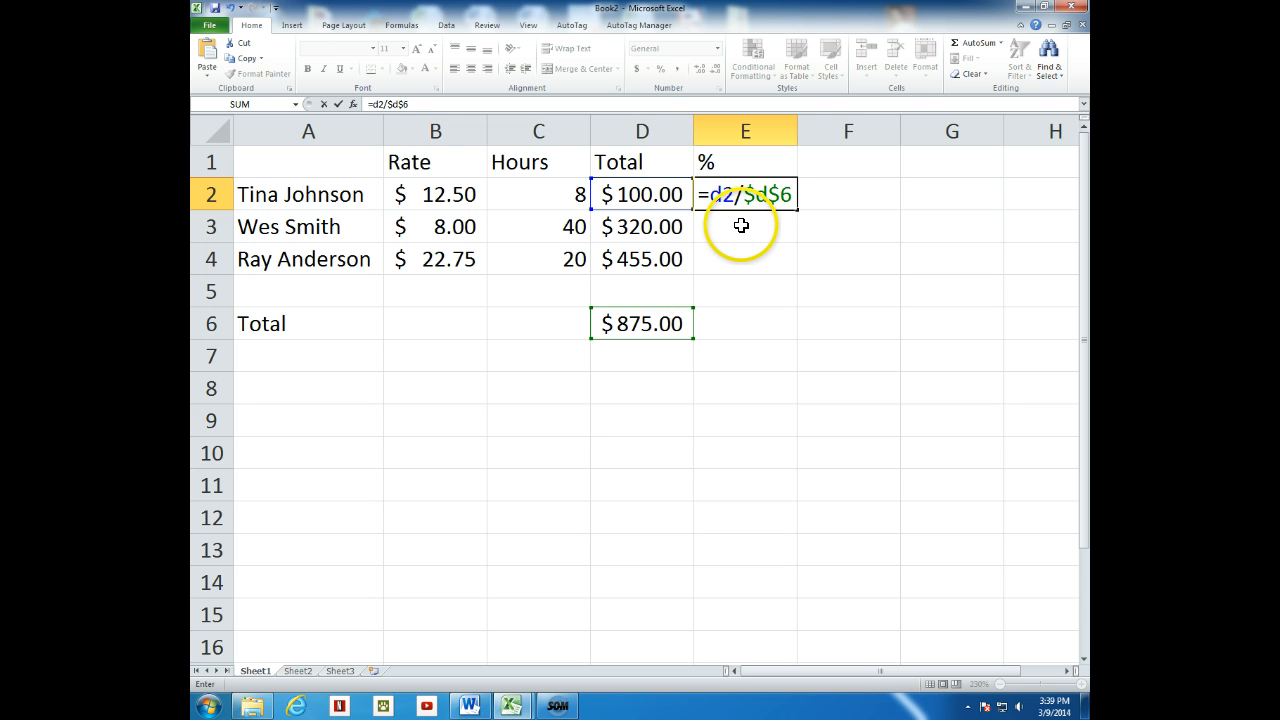
key(Return)
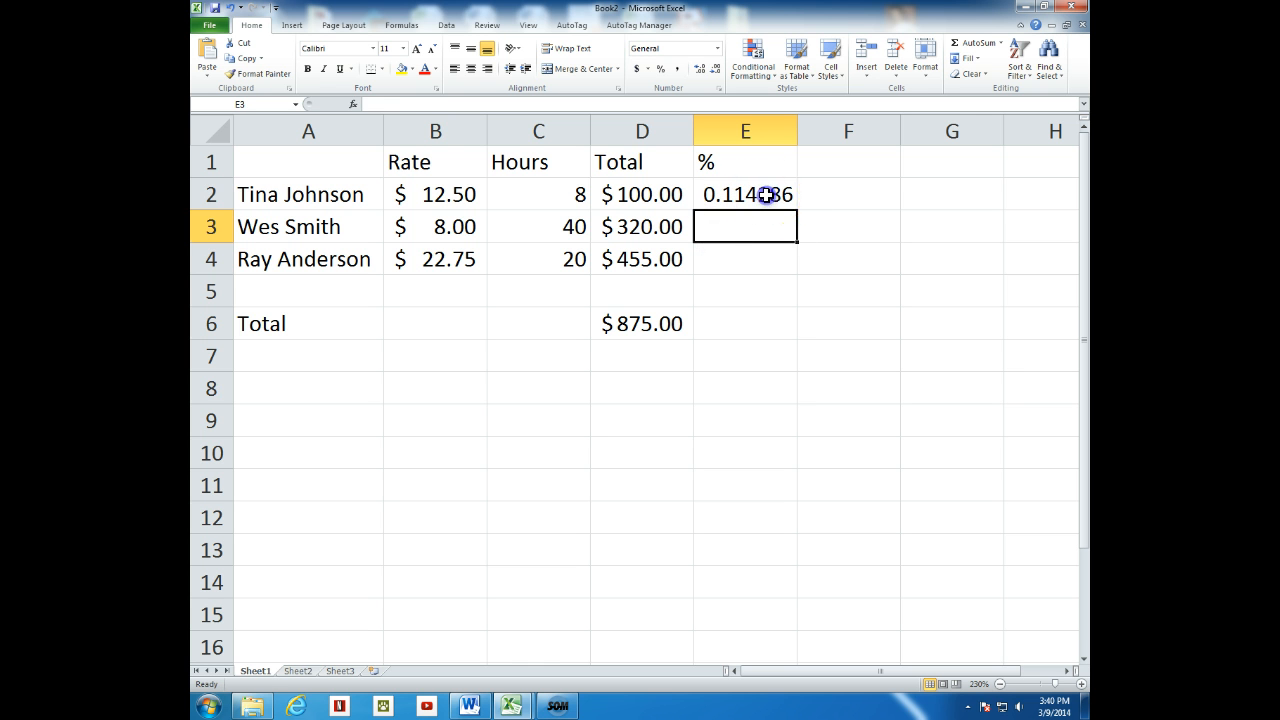
Fill the E2 formula down through E6 and clear the unneeded entry in blank row 5
click(765, 195)
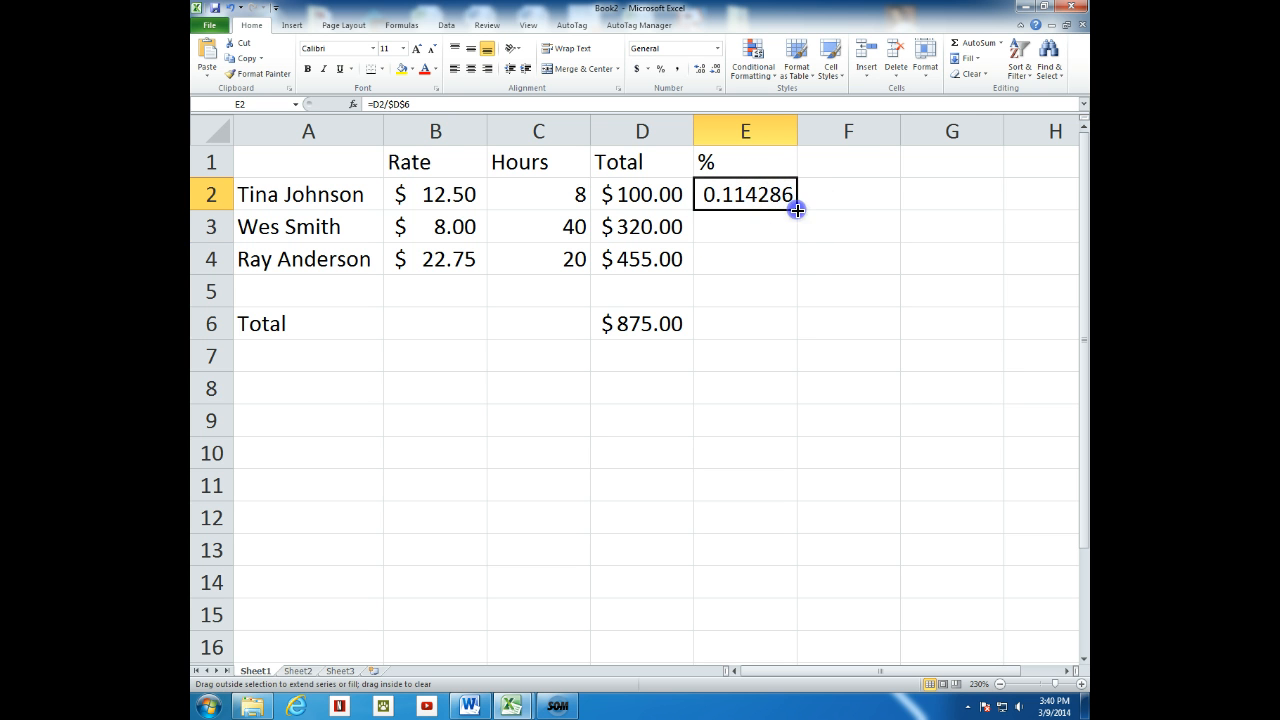
drag(797, 210, 772, 333)
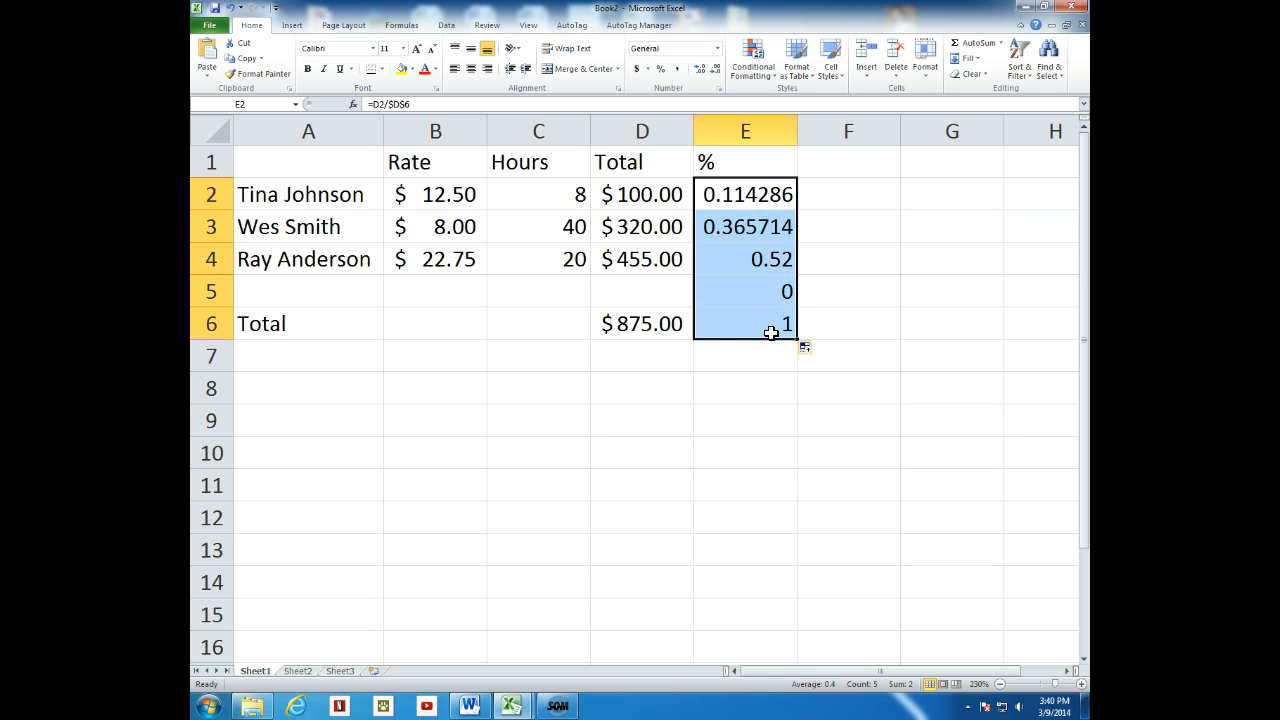
click(762, 291)
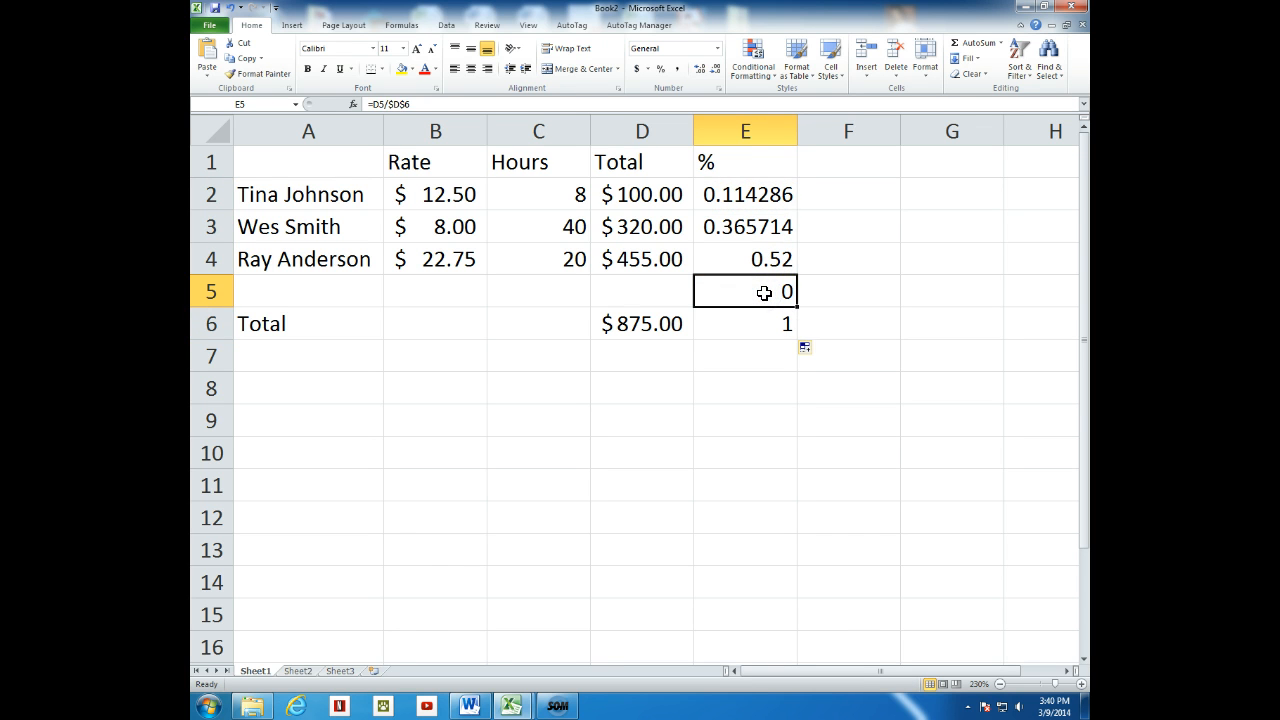
key(Delete)
Format E2:E6 as percentages with one decimal place
drag(755, 205, 746, 317)
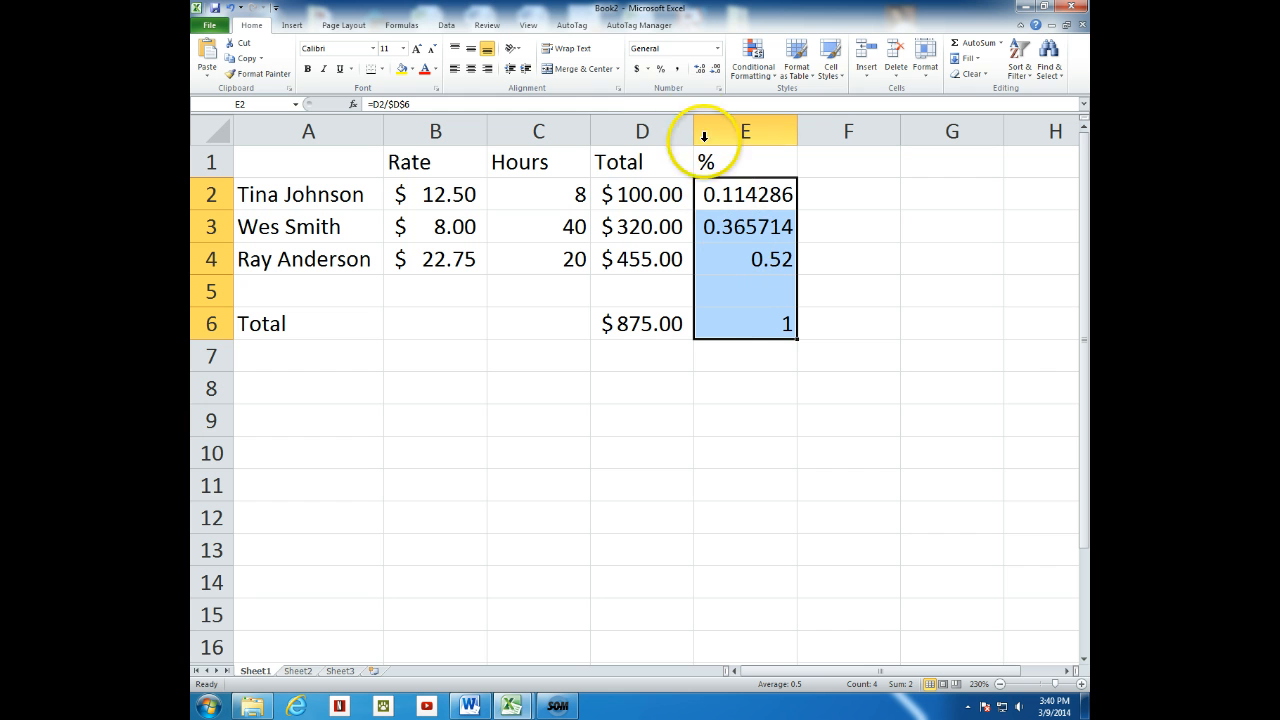
click(661, 70)
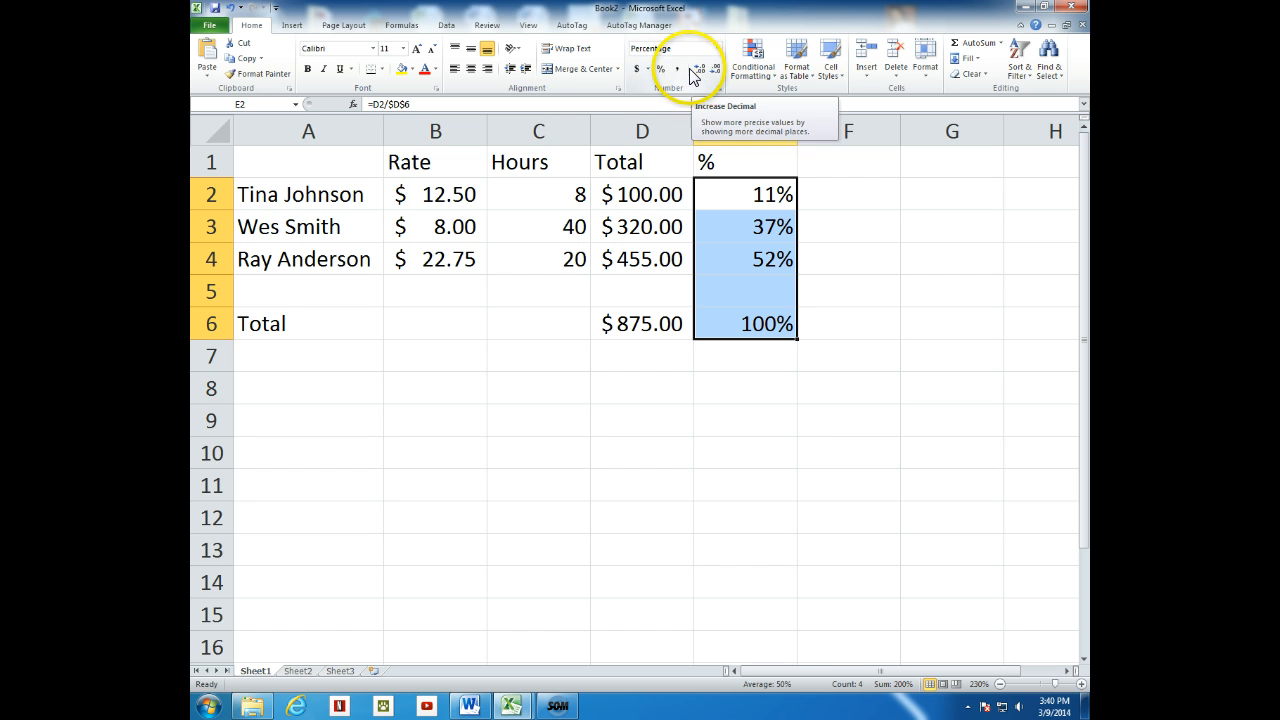
click(704, 75)
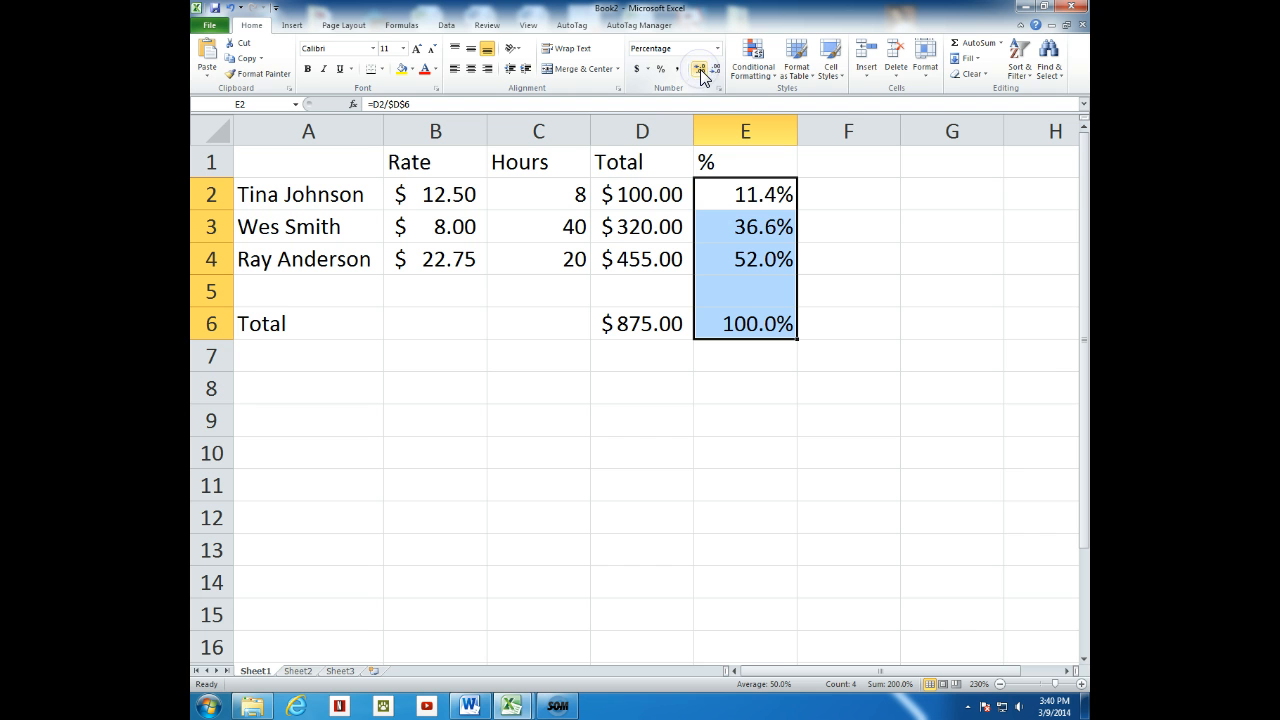
click(704, 75)
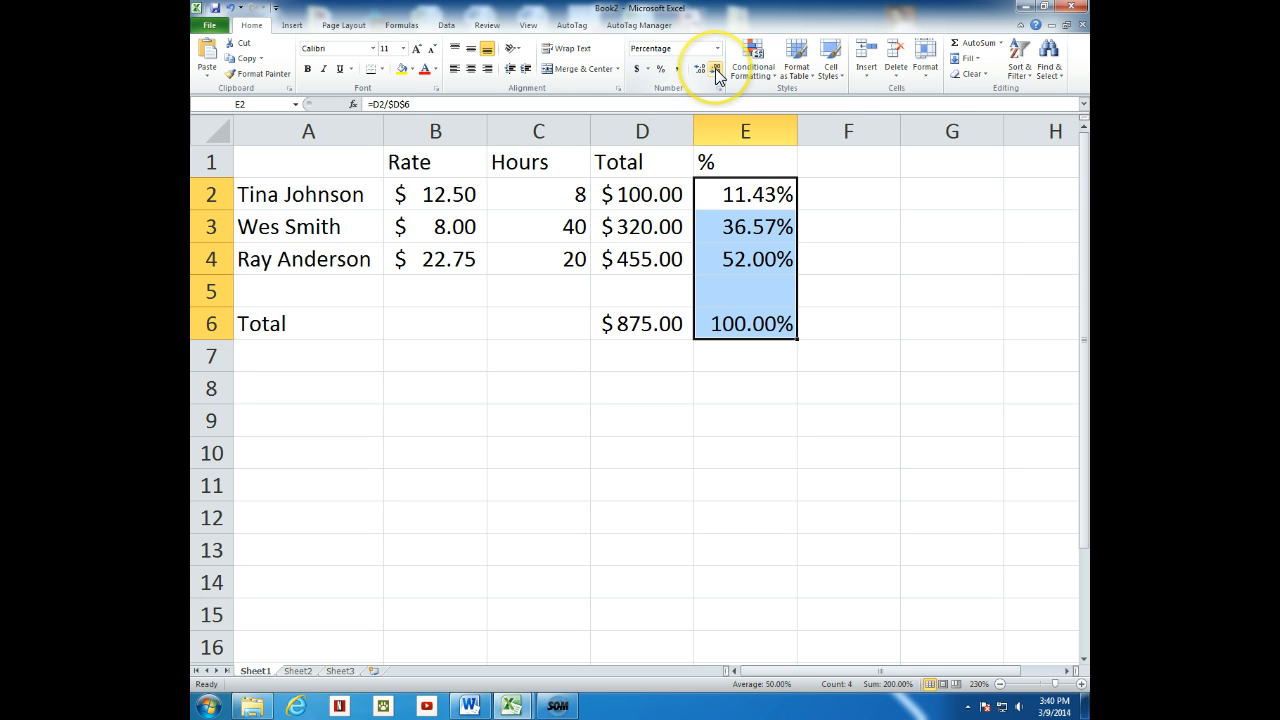
click(716, 75)
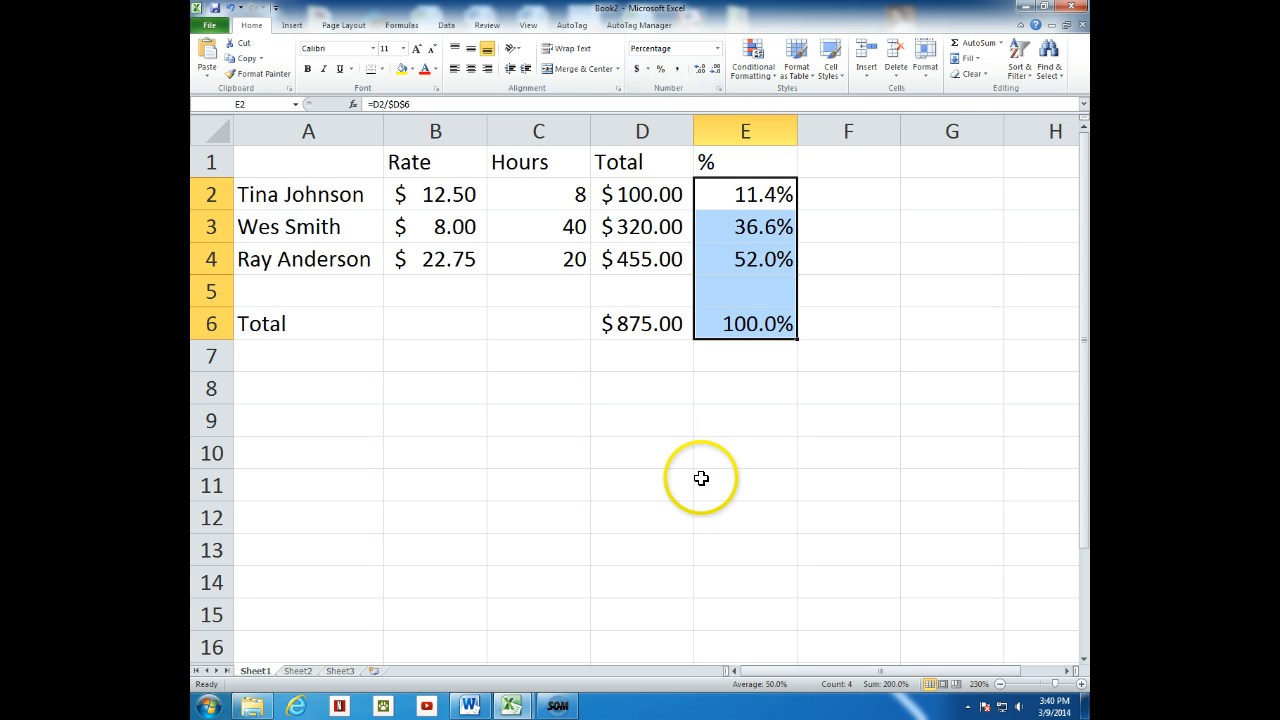
click(706, 440)
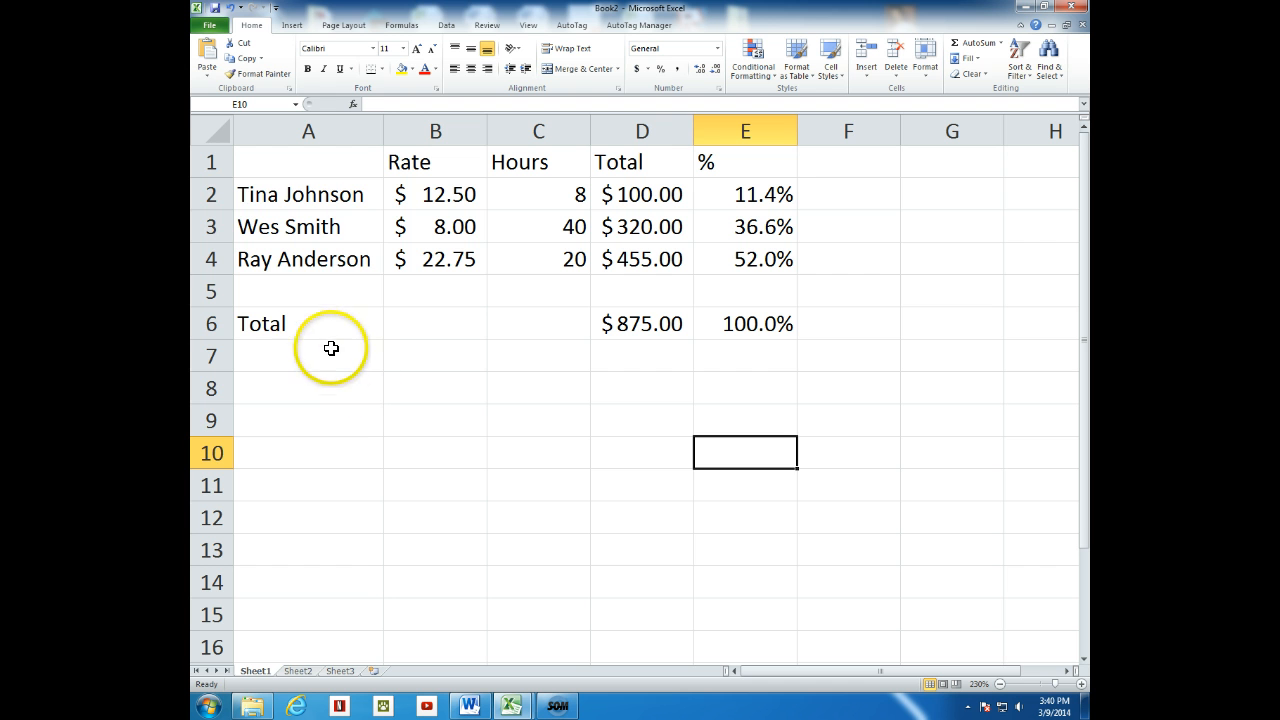
Make the row labels in A1:A6 and the column headings in B1:E1 bold with a blue font color
click(315, 313)
drag(315, 313, 300, 169)
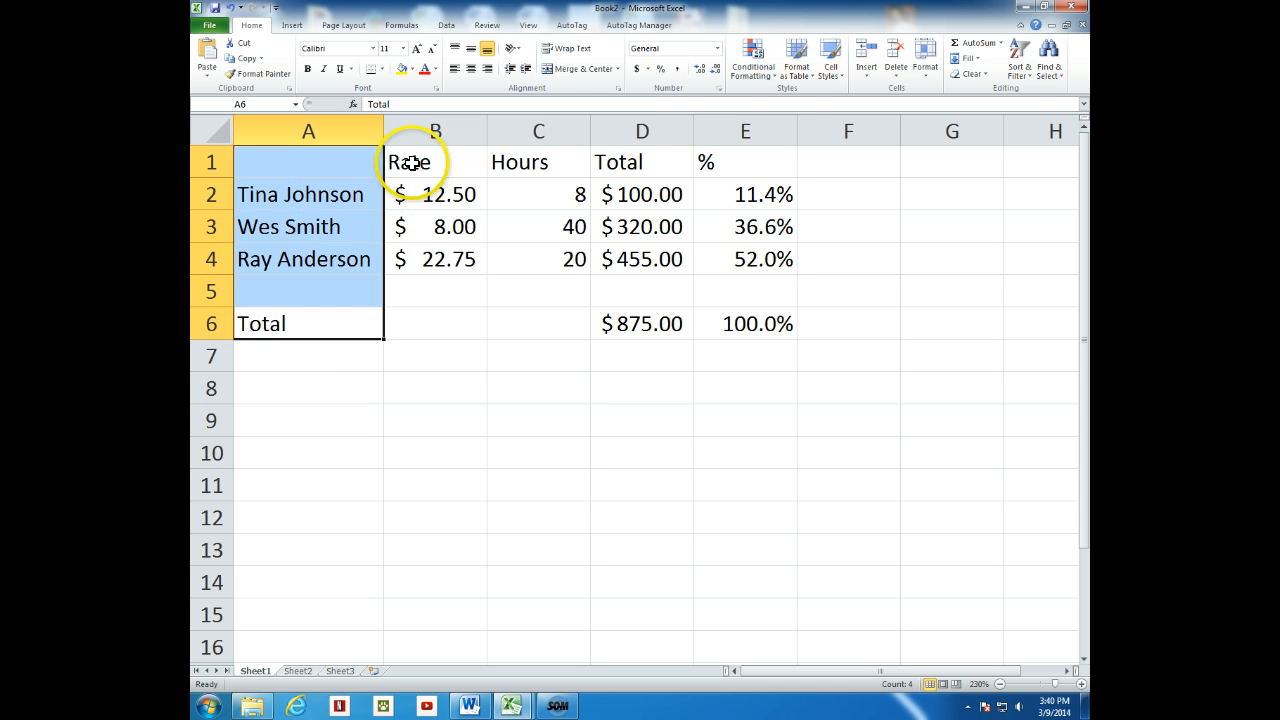
drag(414, 166, 751, 160)
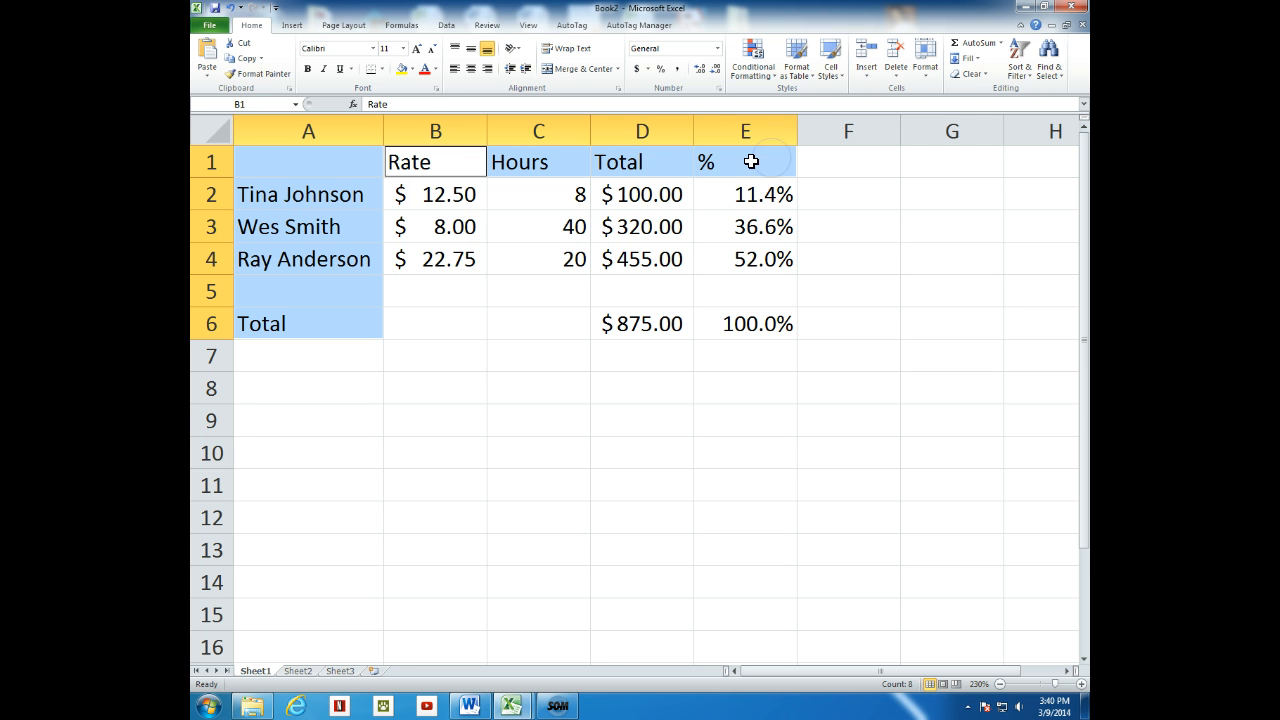
click(310, 70)
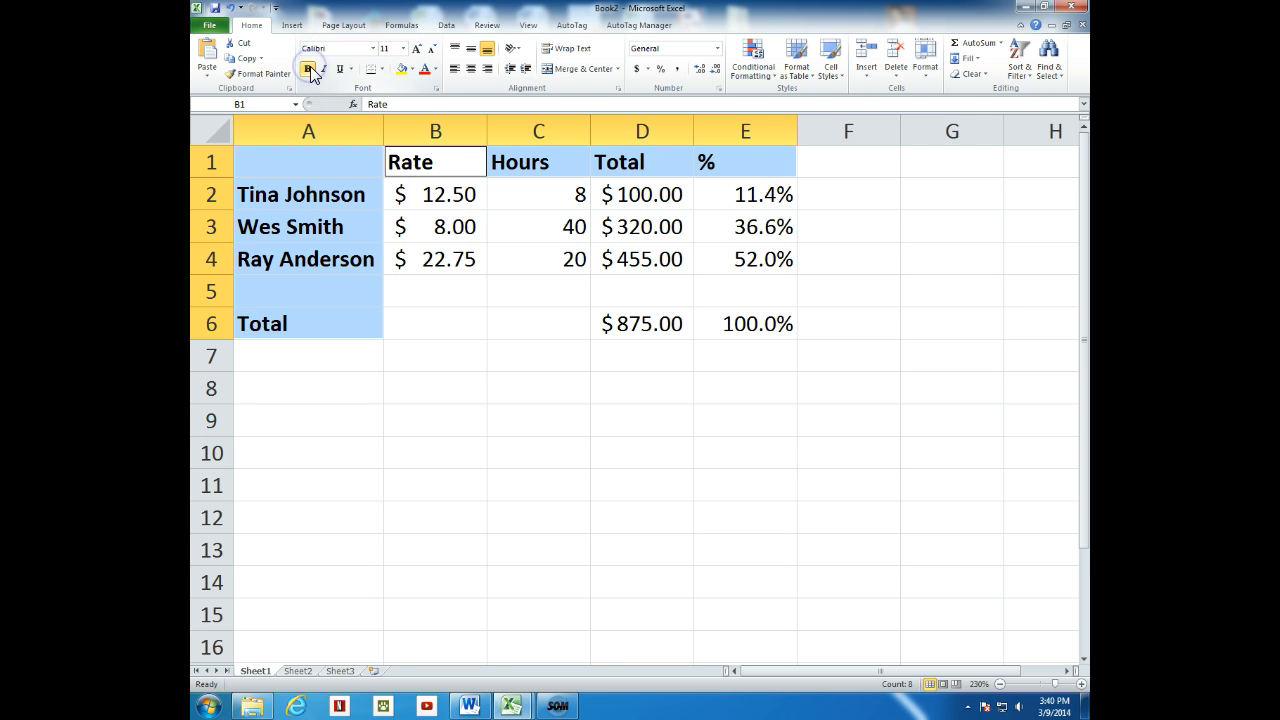
click(436, 68)
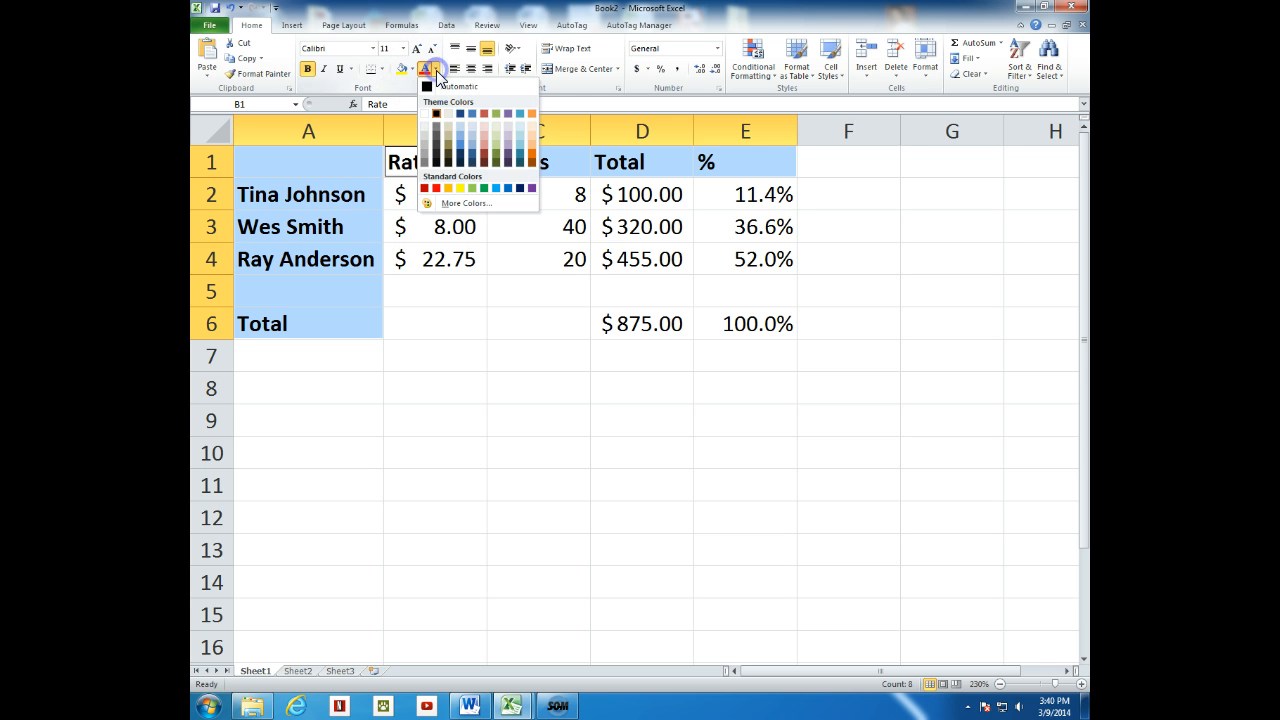
click(458, 135)
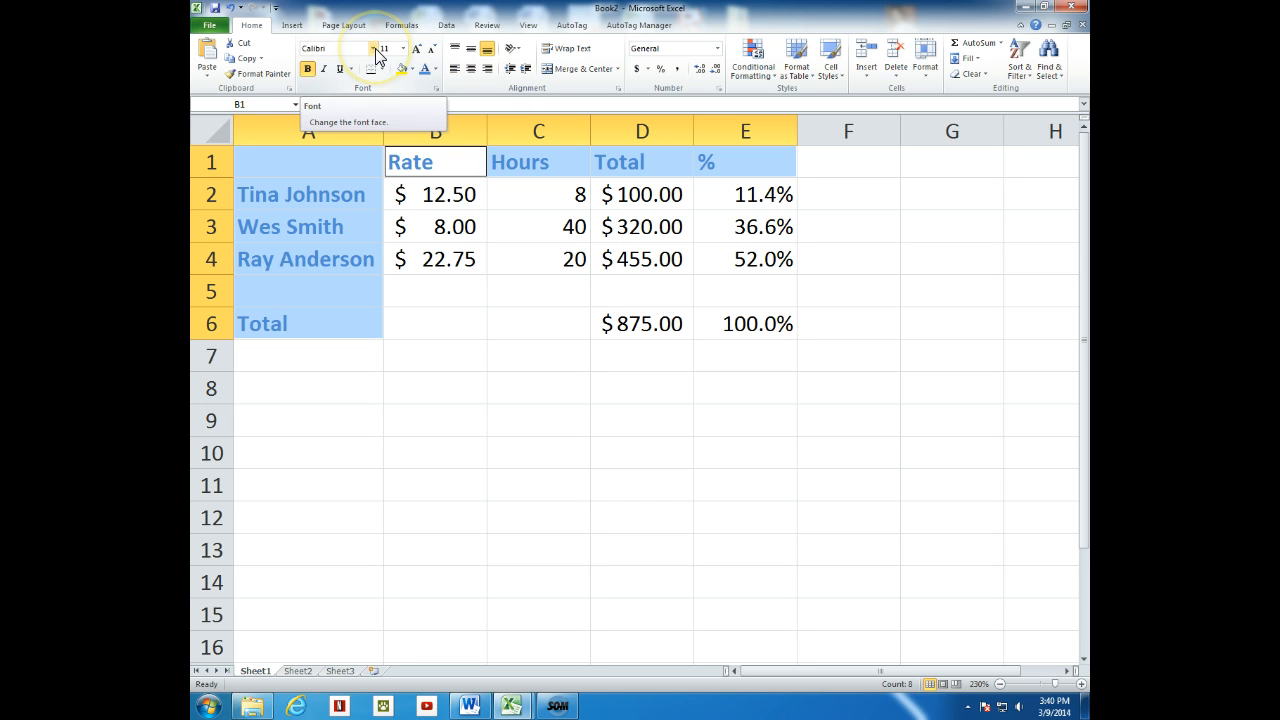
Italicize the selected row labels and column headings and set their font size to 12
click(325, 70)
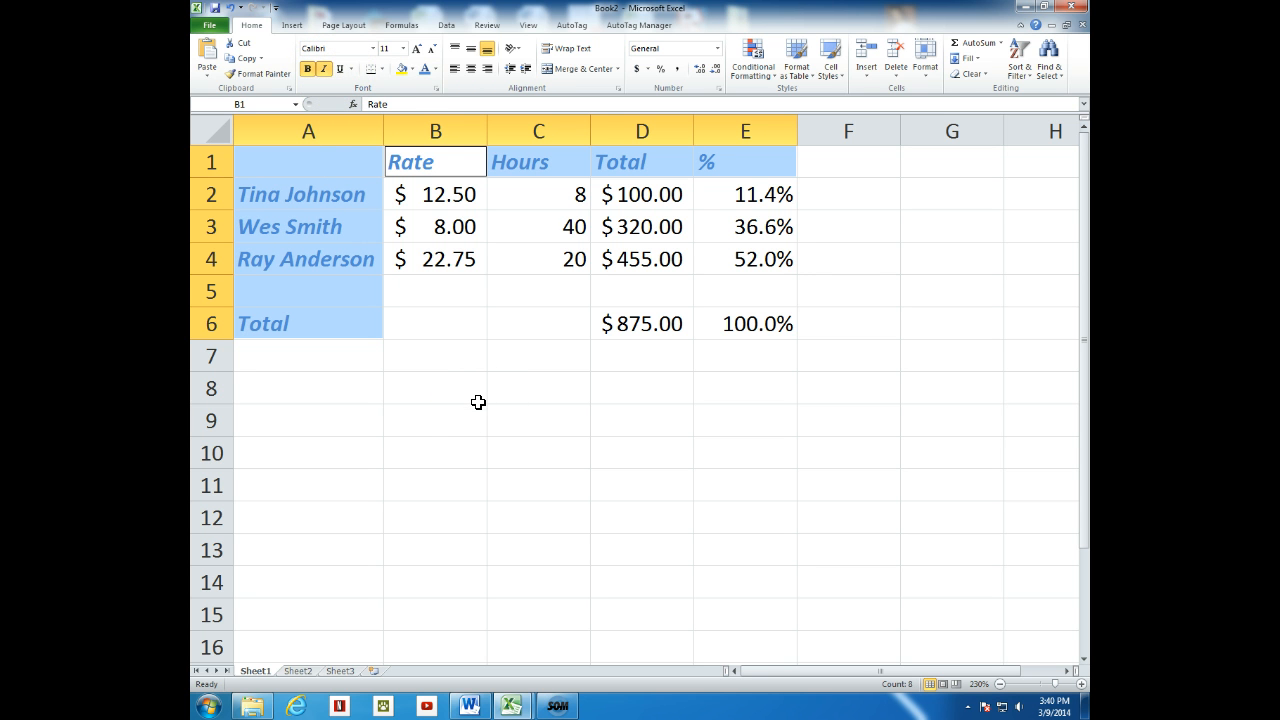
click(404, 48)
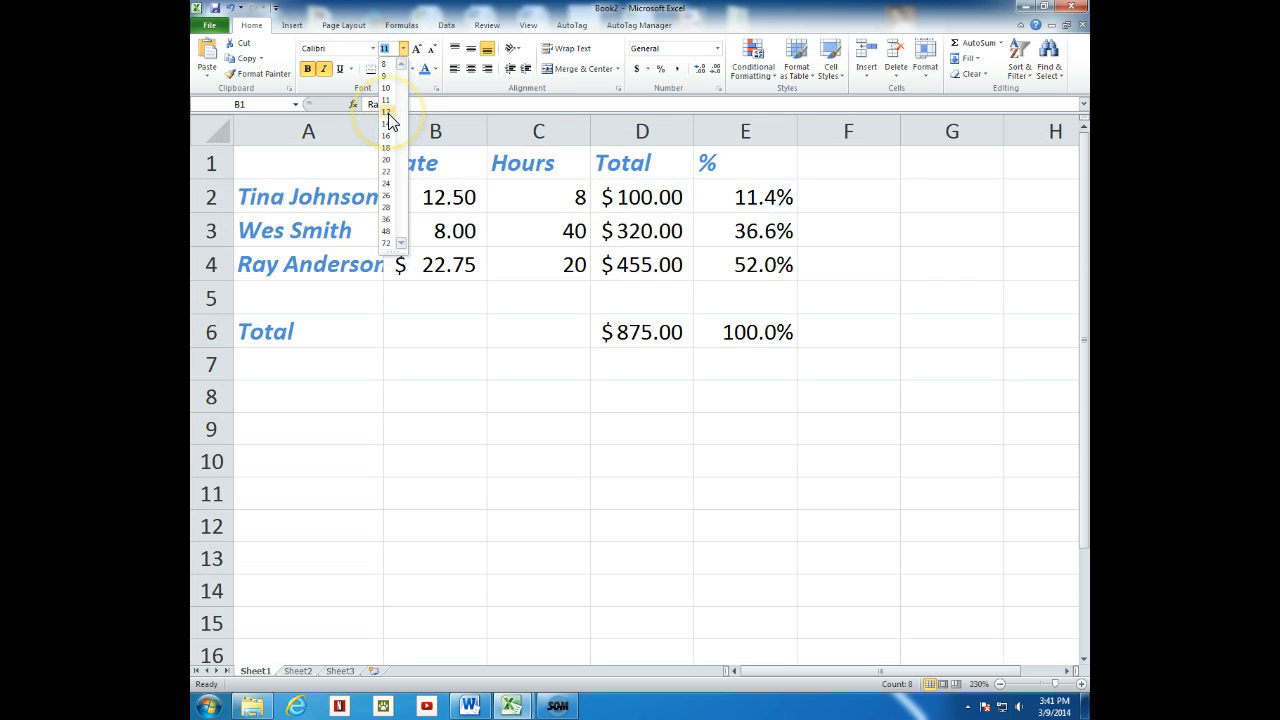
click(388, 114)
click(439, 406)
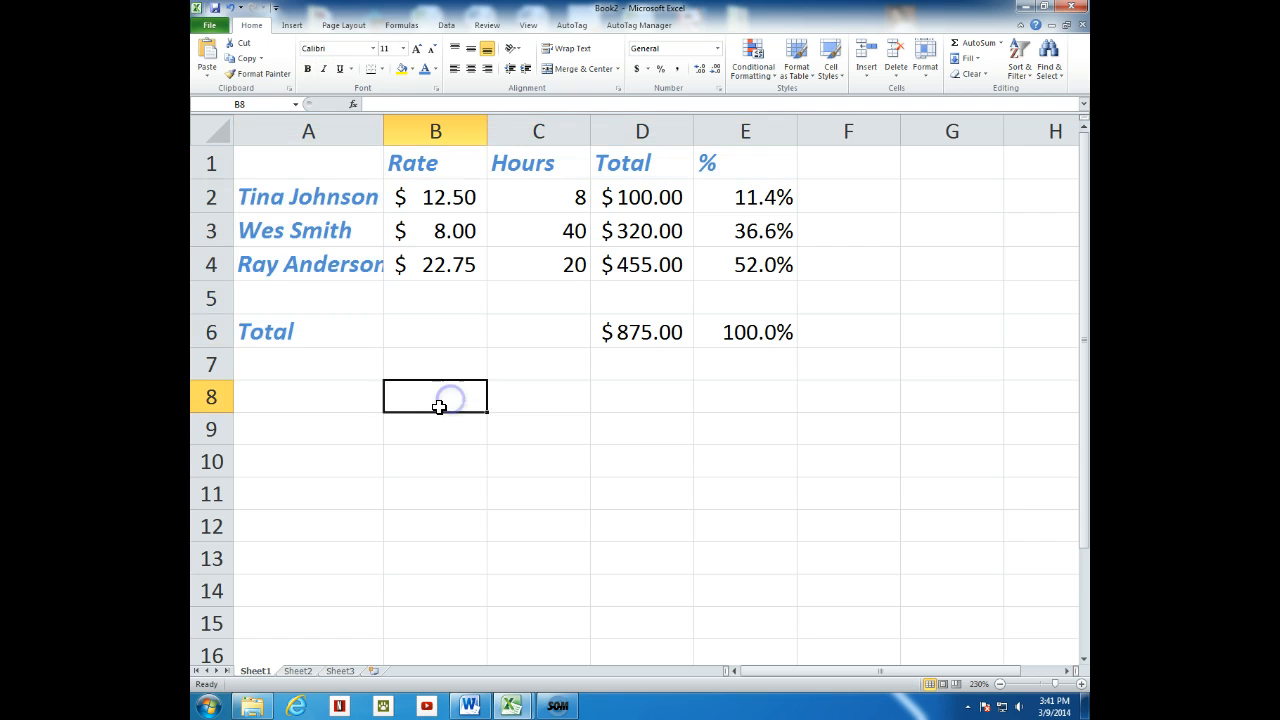
Review the labels, headings, rates and hours, and the formulas in D2 and D6, to recap the table's contents
click(673, 404)
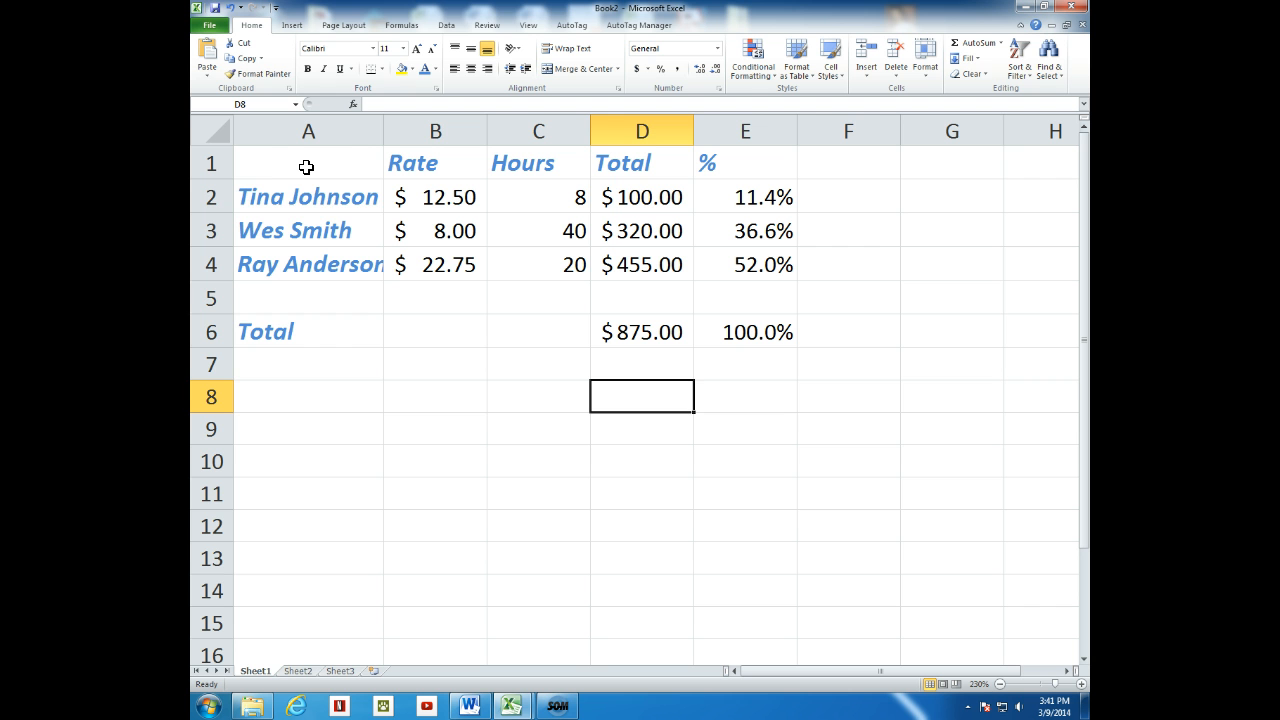
drag(306, 167, 297, 326)
drag(358, 156, 726, 160)
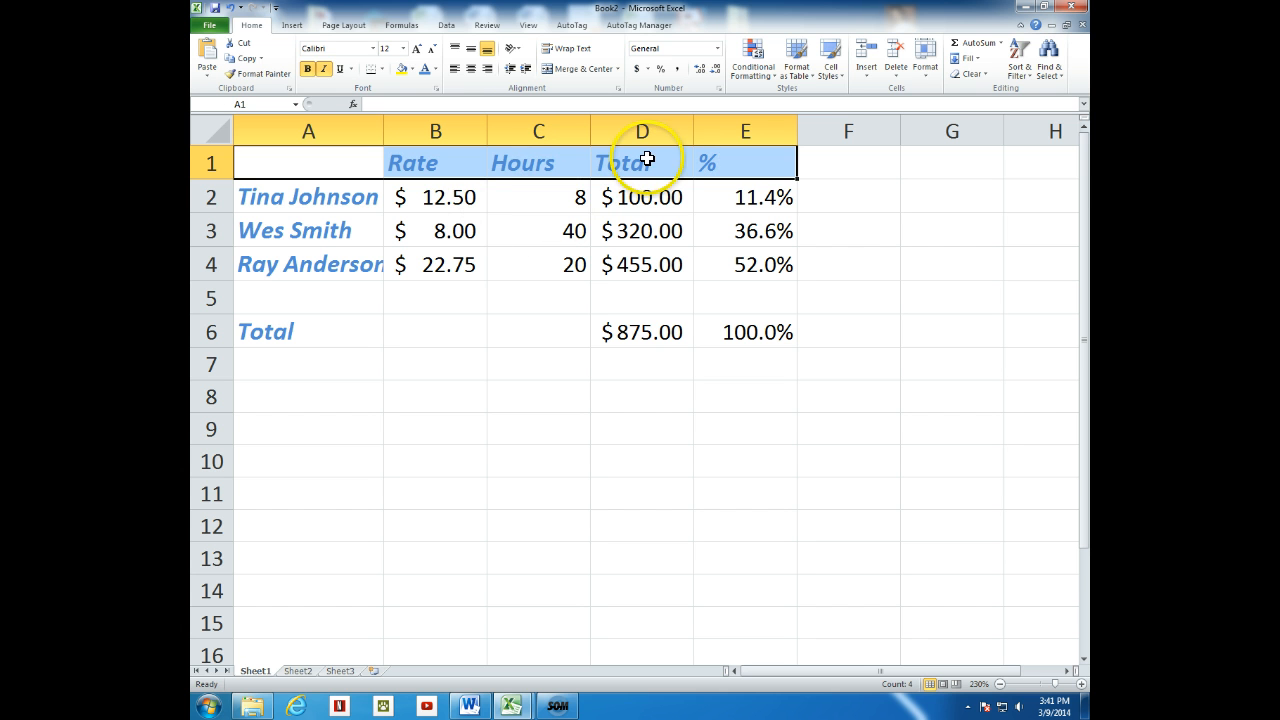
click(449, 200)
click(455, 232)
click(449, 264)
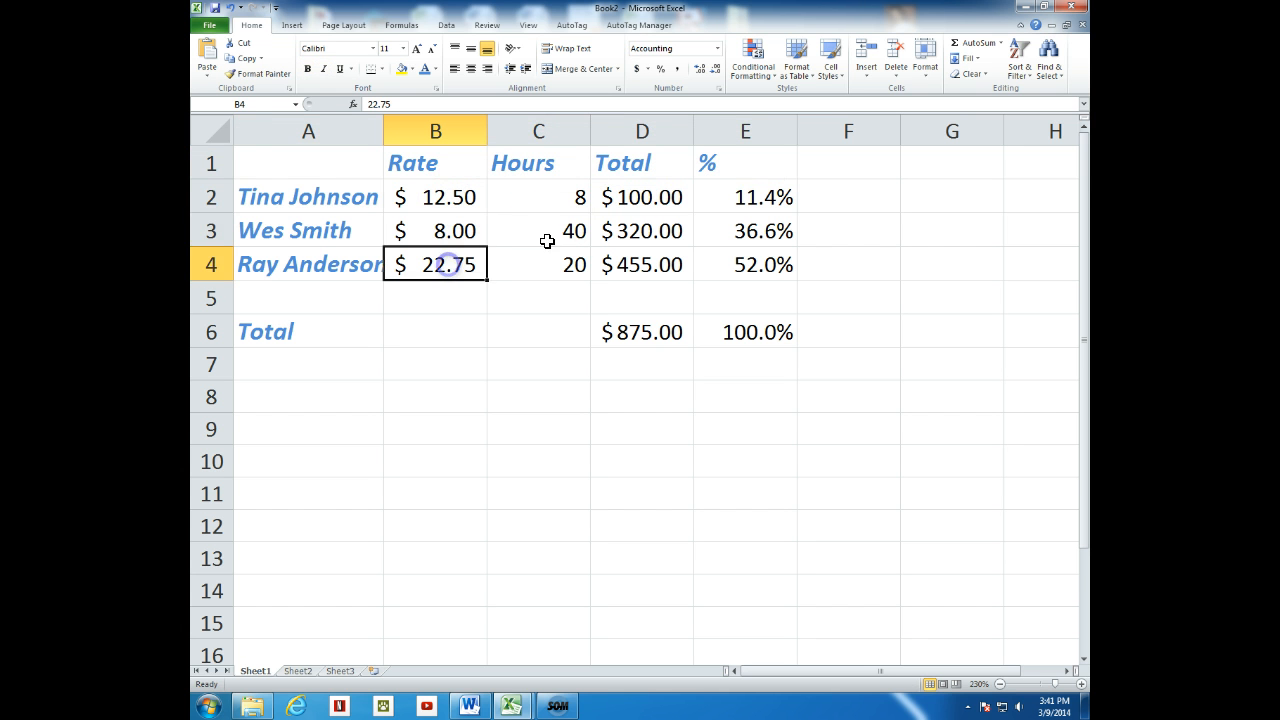
click(557, 229)
click(632, 197)
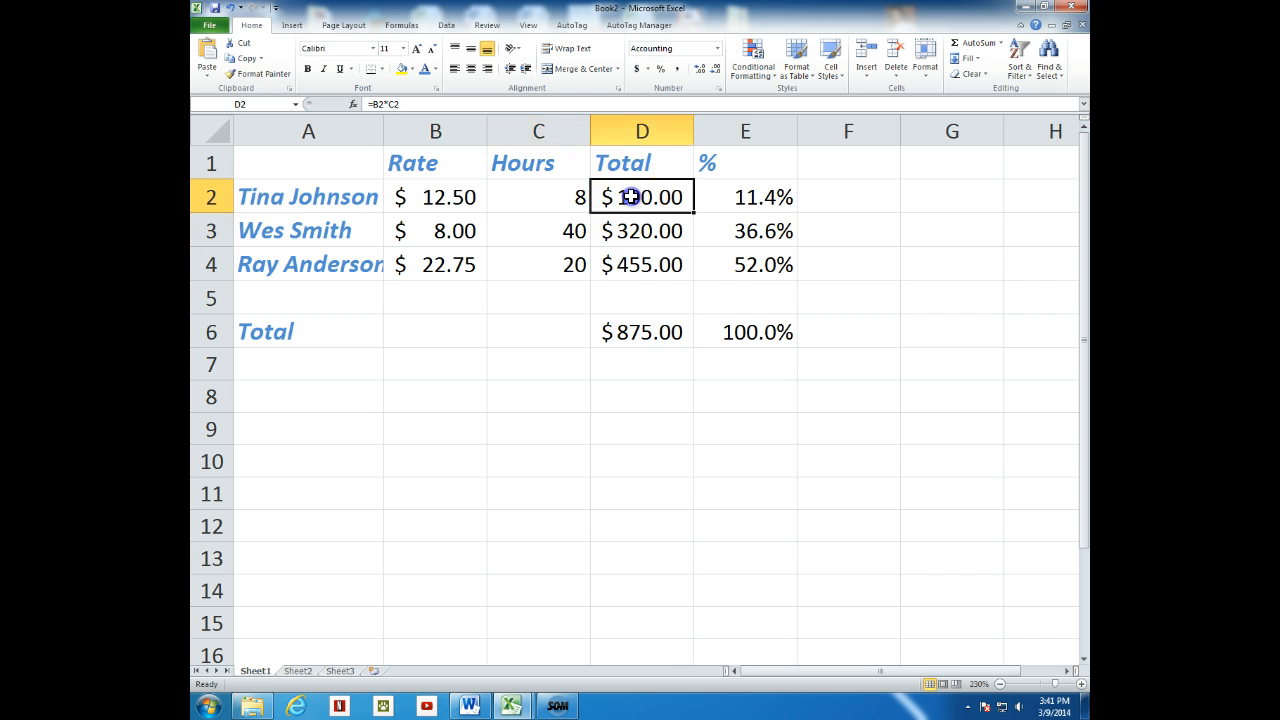
click(621, 333)
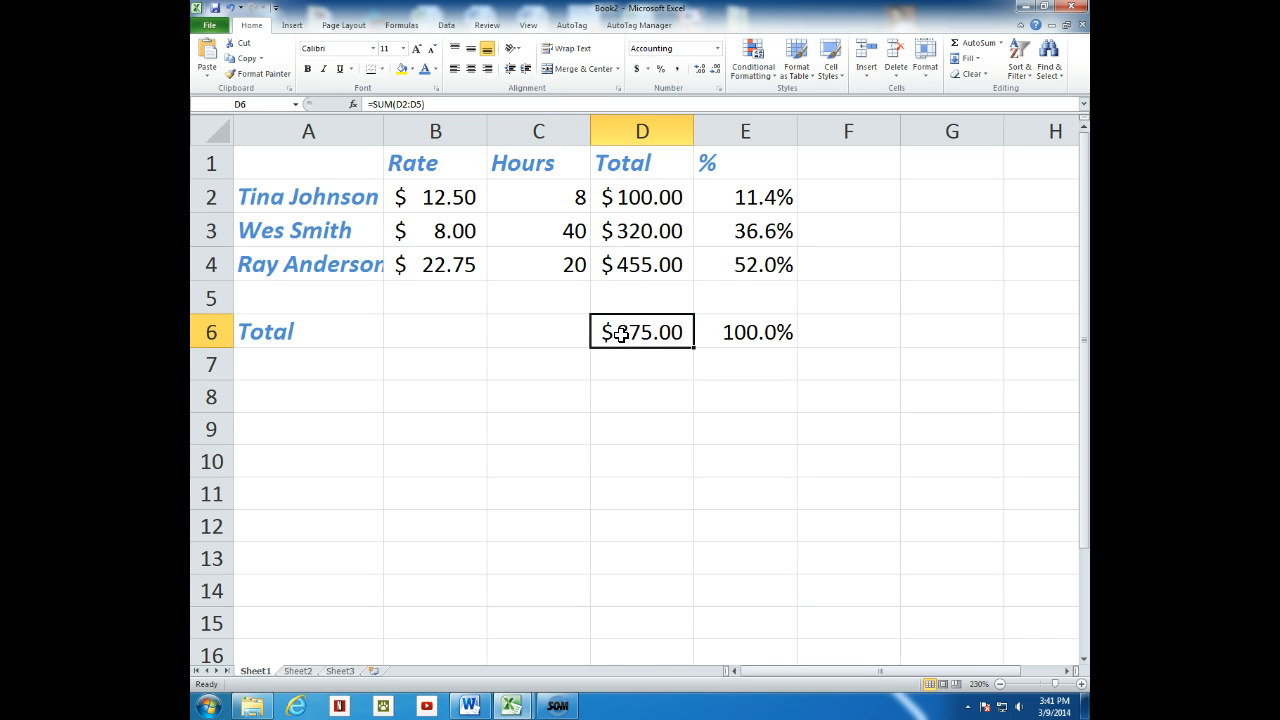